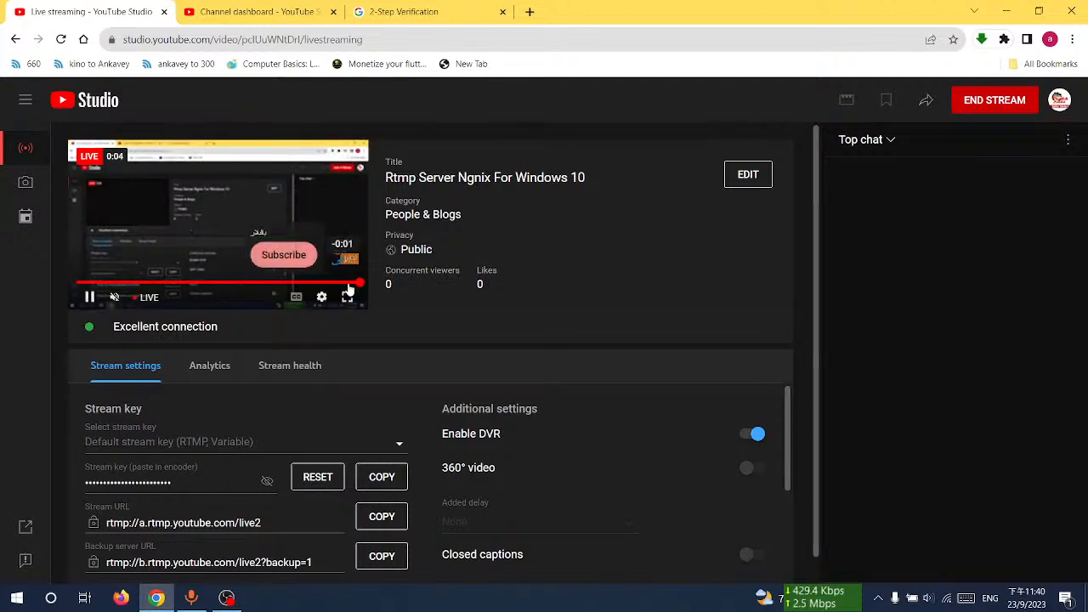
Step: Mute the live stream preview and close the Channel dashboard tab
click(116, 298)
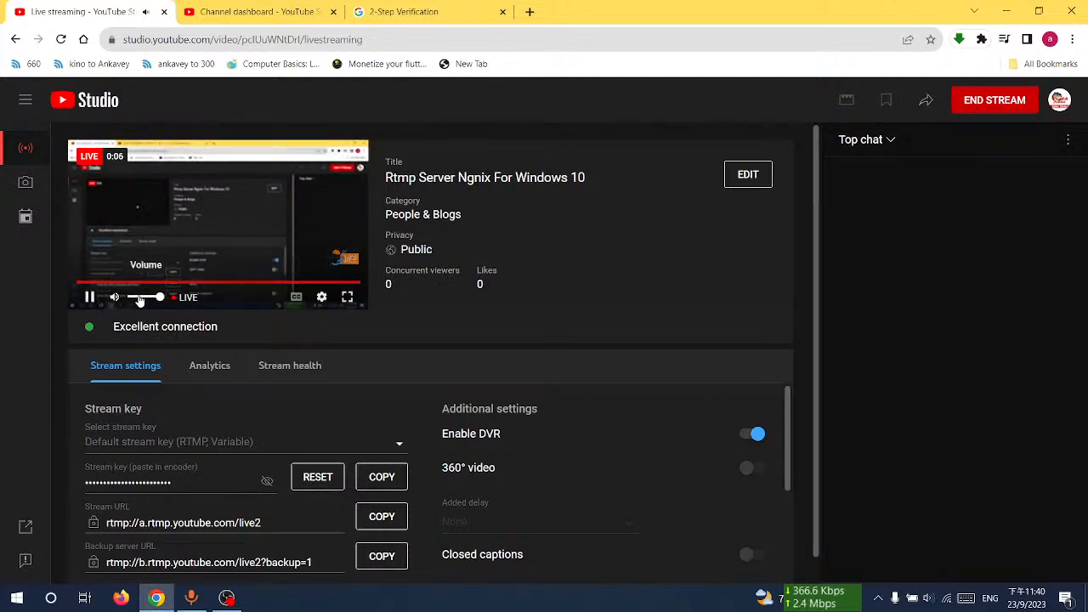
click(255, 12)
click(333, 12)
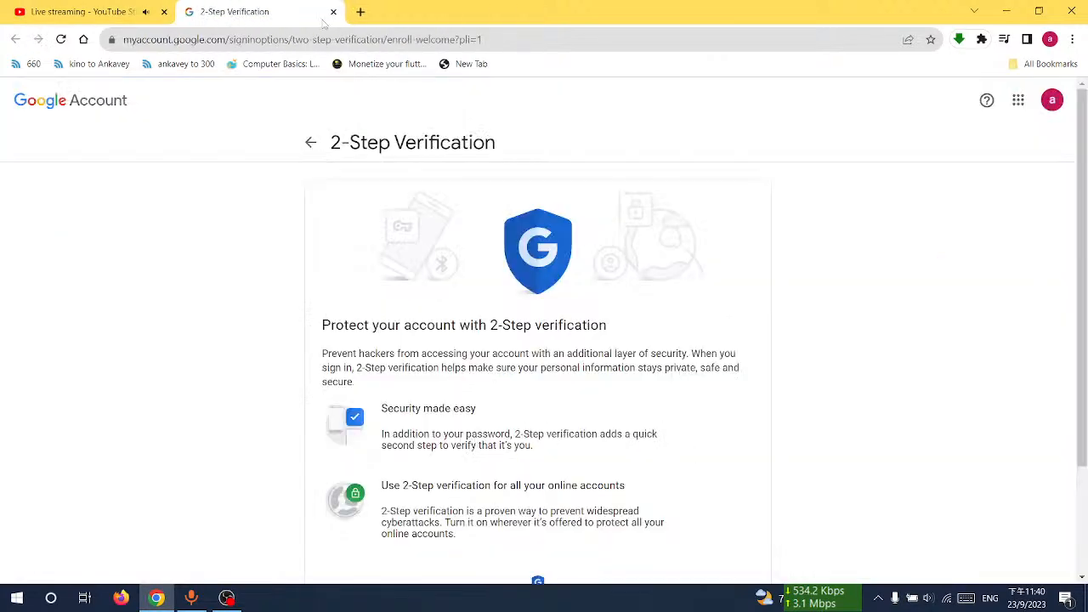
click(1007, 12)
right_click(483, 207)
right_click(542, 253)
click(598, 294)
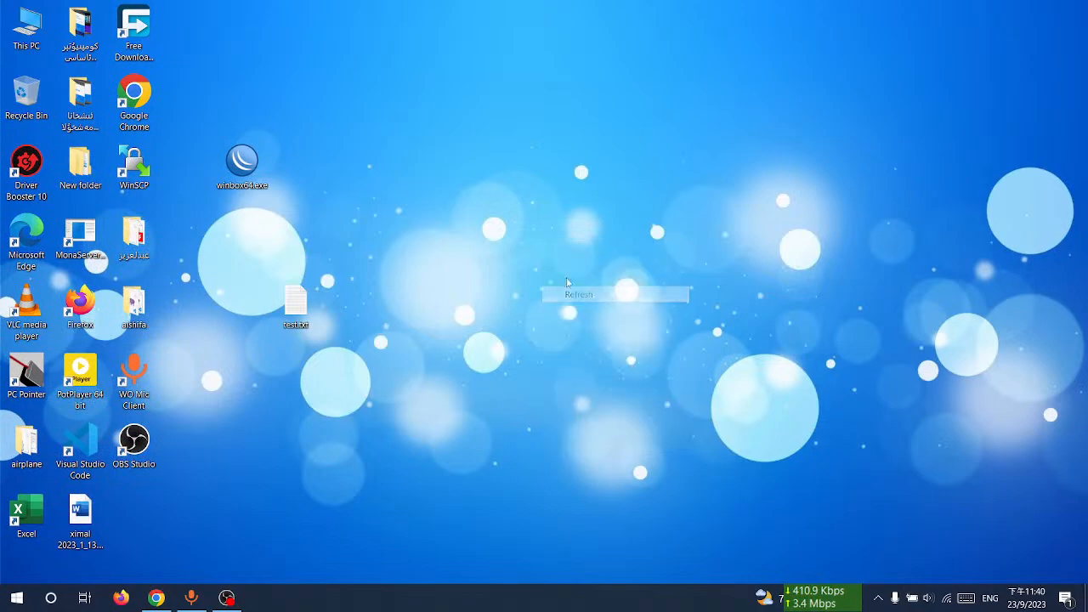
click(158, 599)
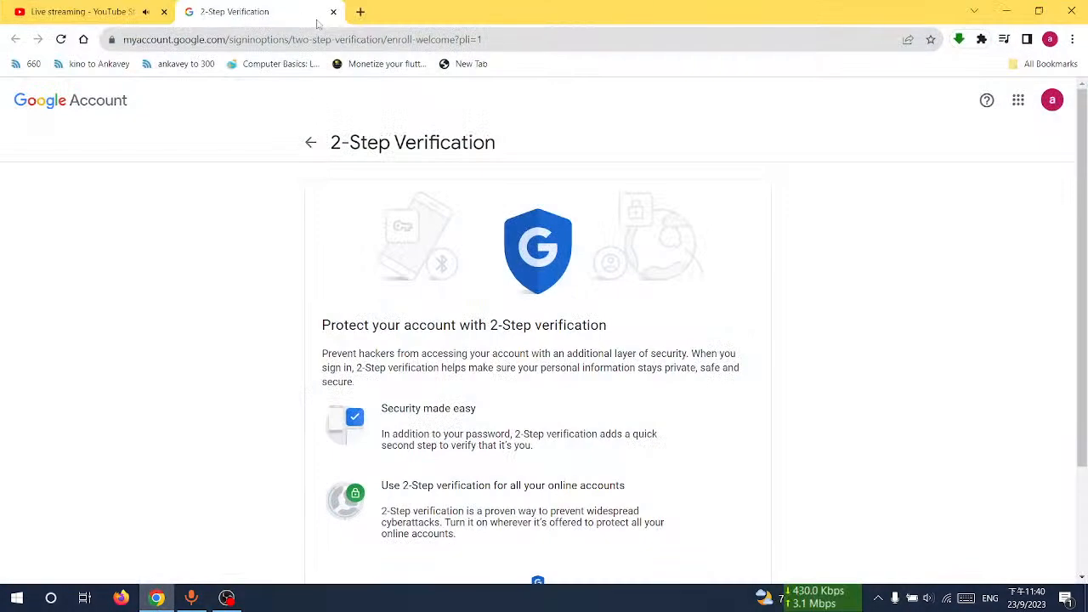
click(662, 40)
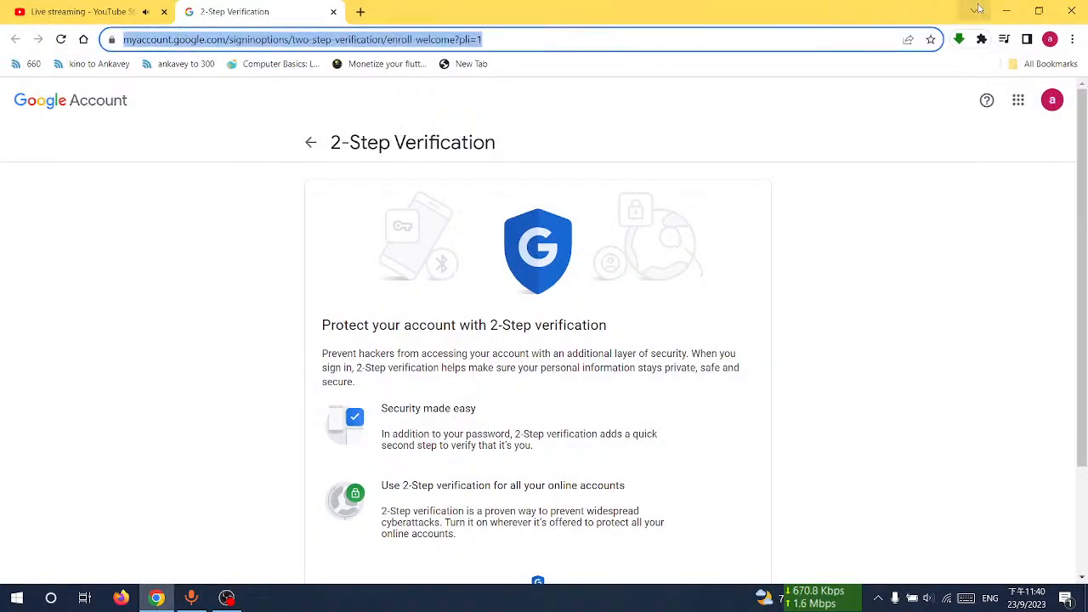
click(1007, 12)
Step: Open test.txt on the desktop and select the nginx download URL in it
double_click(310, 308)
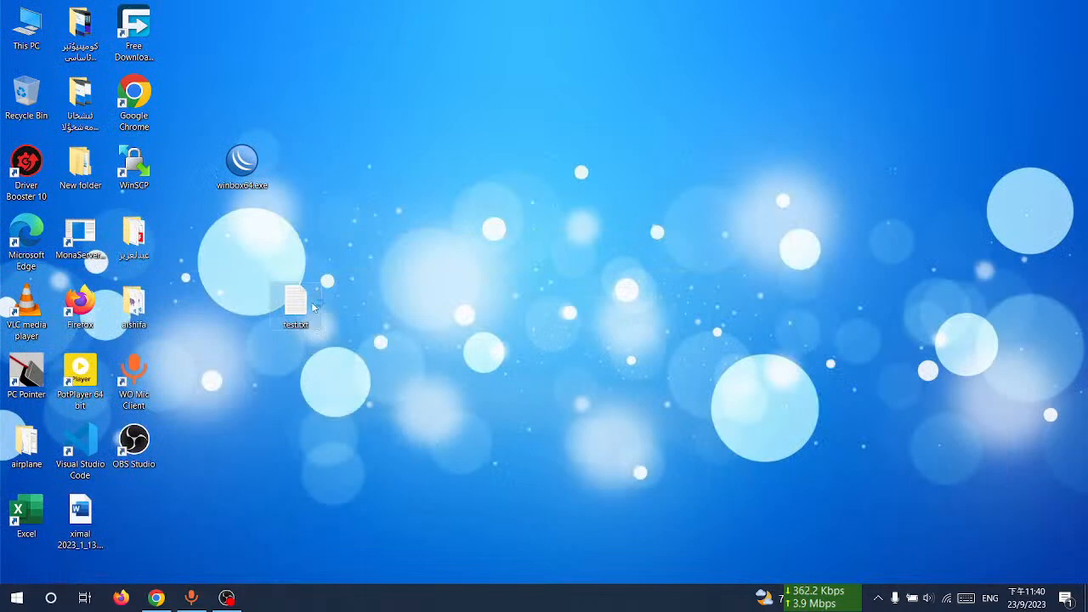
double_click(589, 58)
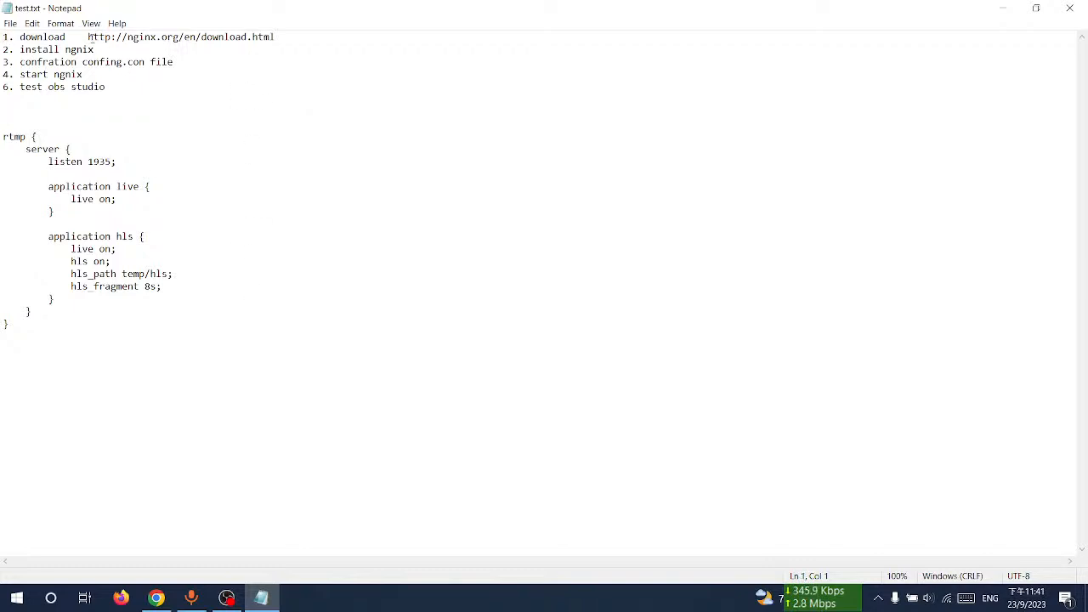
drag(88, 36, 346, 39)
key(ctrl+c)
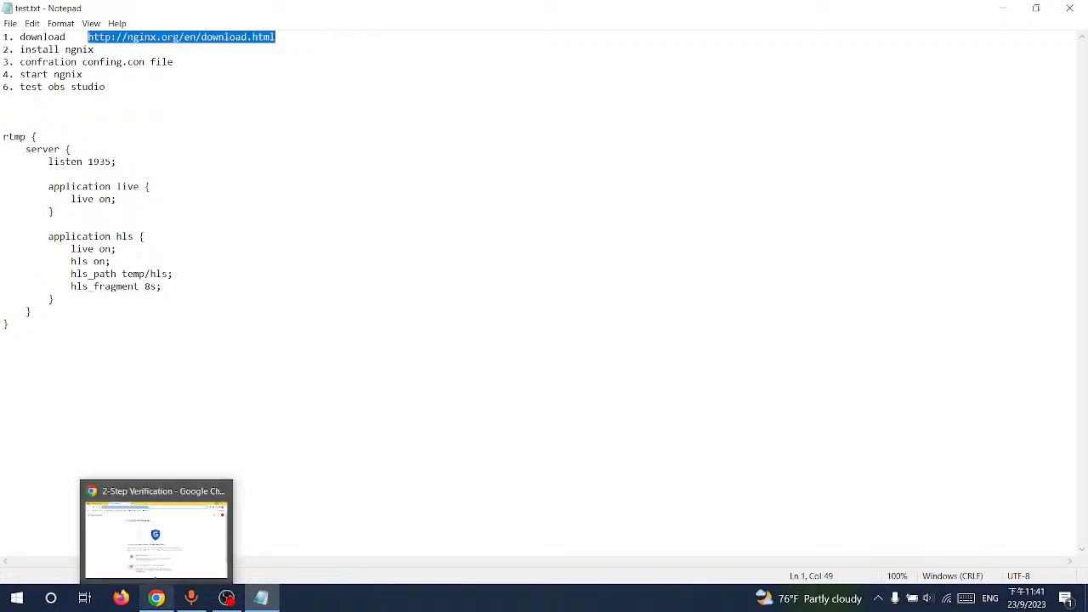
click(157, 598)
key(ctrl+v)
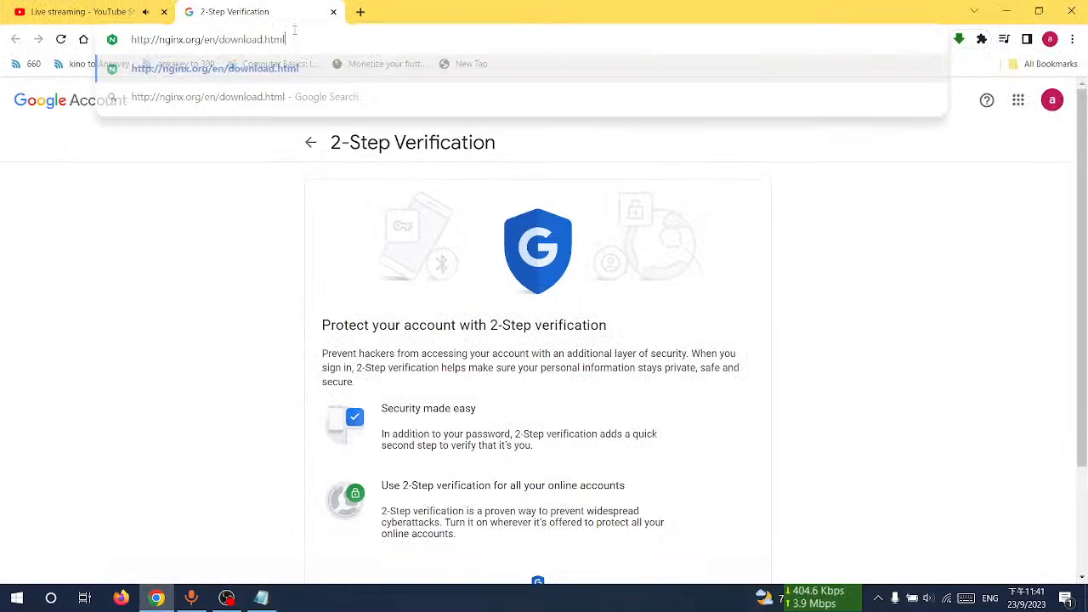
key(Return)
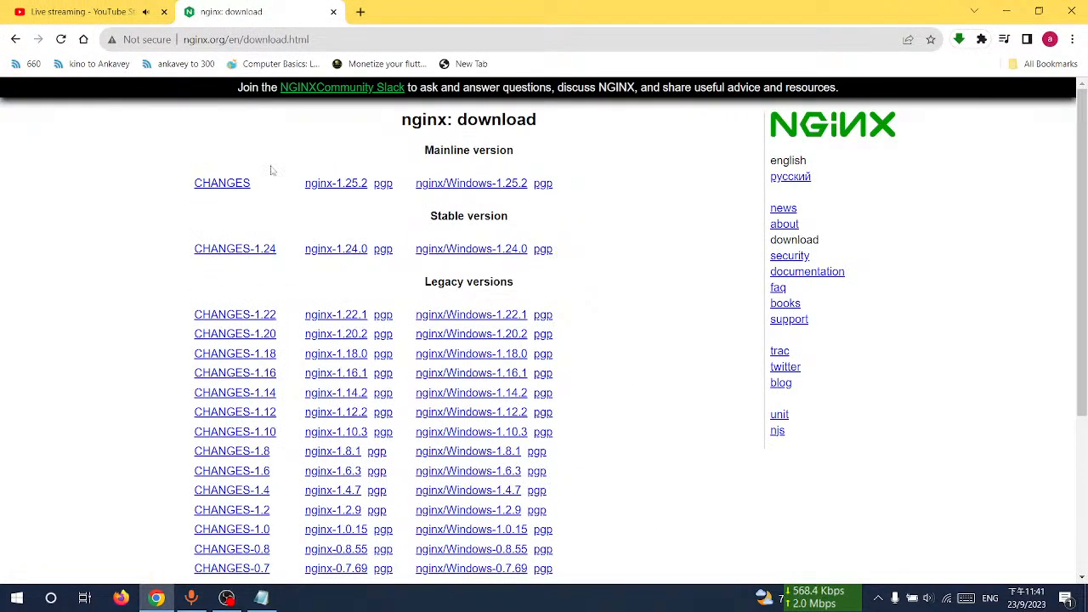
Step: Download nginx/Windows-1.25.2 and show the downloaded zip in its folder
click(473, 185)
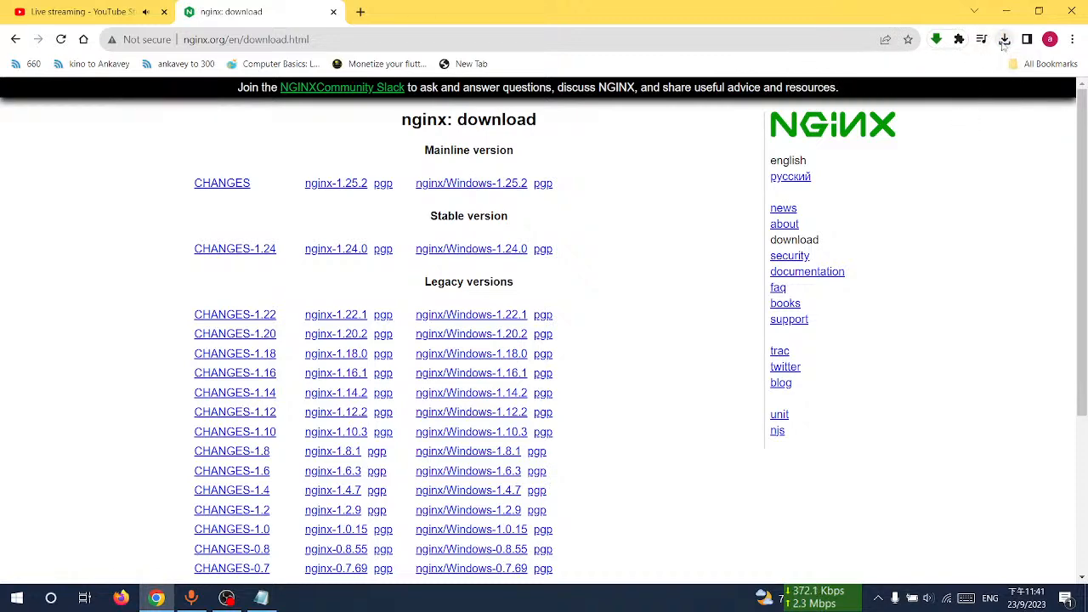
click(1004, 41)
click(960, 101)
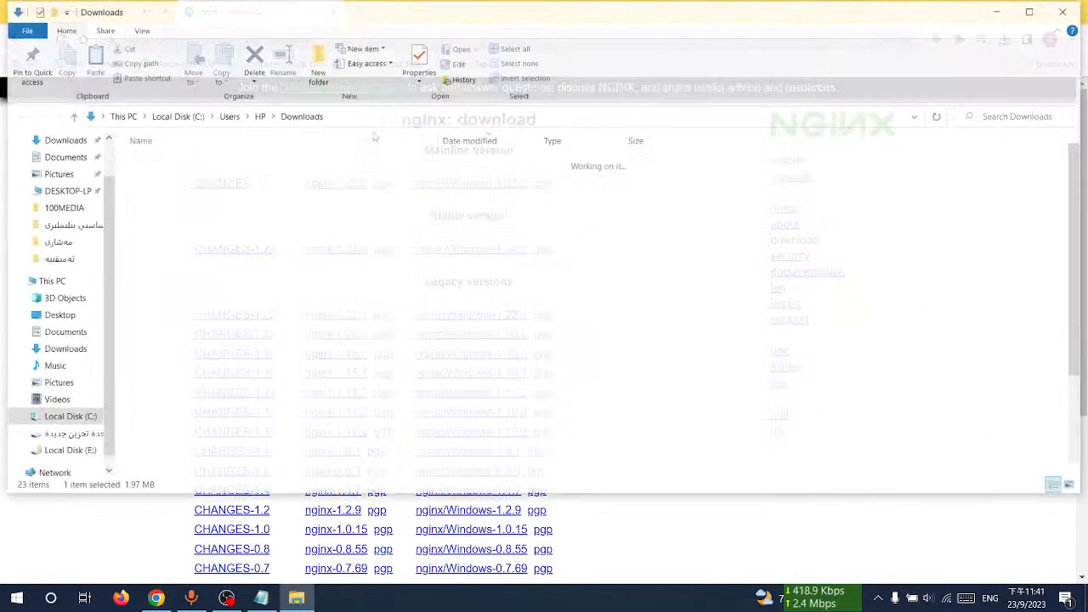
Step: Copy the nginx-1.25.2 zip from Downloads and paste it onto the desktop
right_click(174, 181)
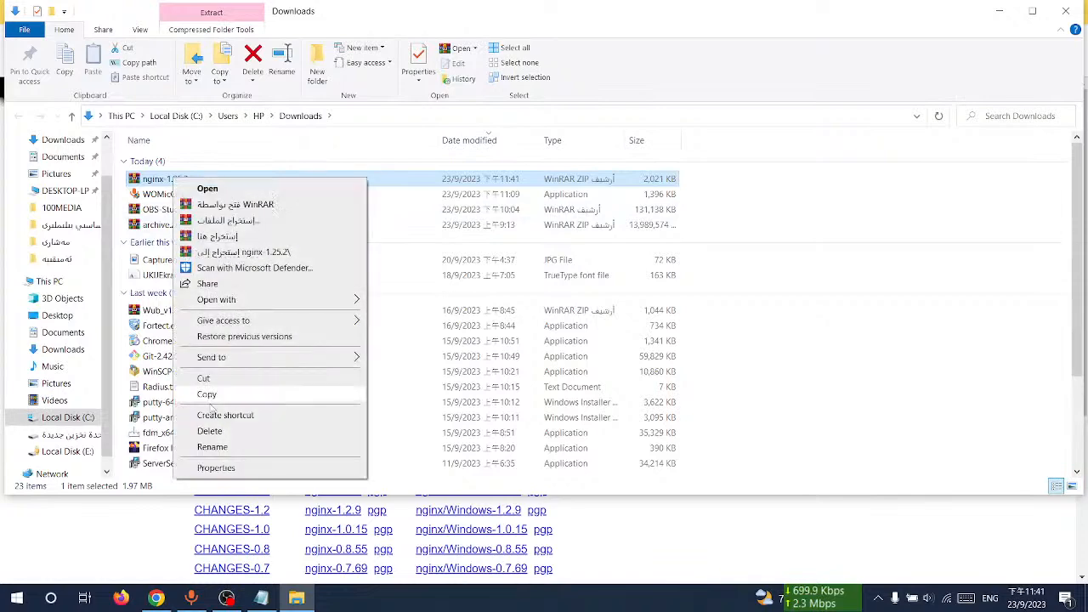
click(204, 392)
click(999, 10)
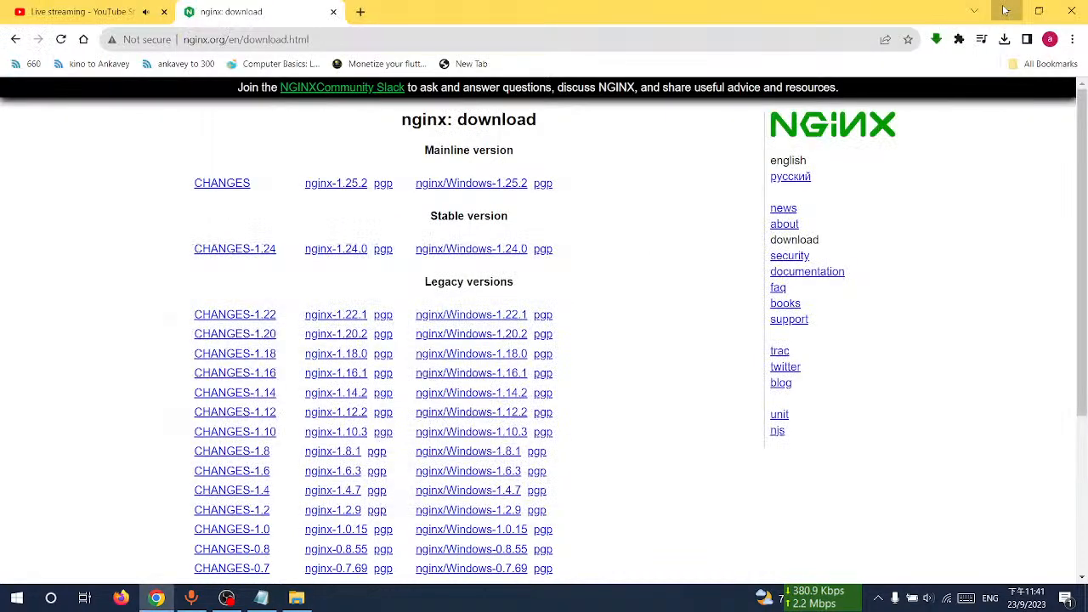
click(1006, 11)
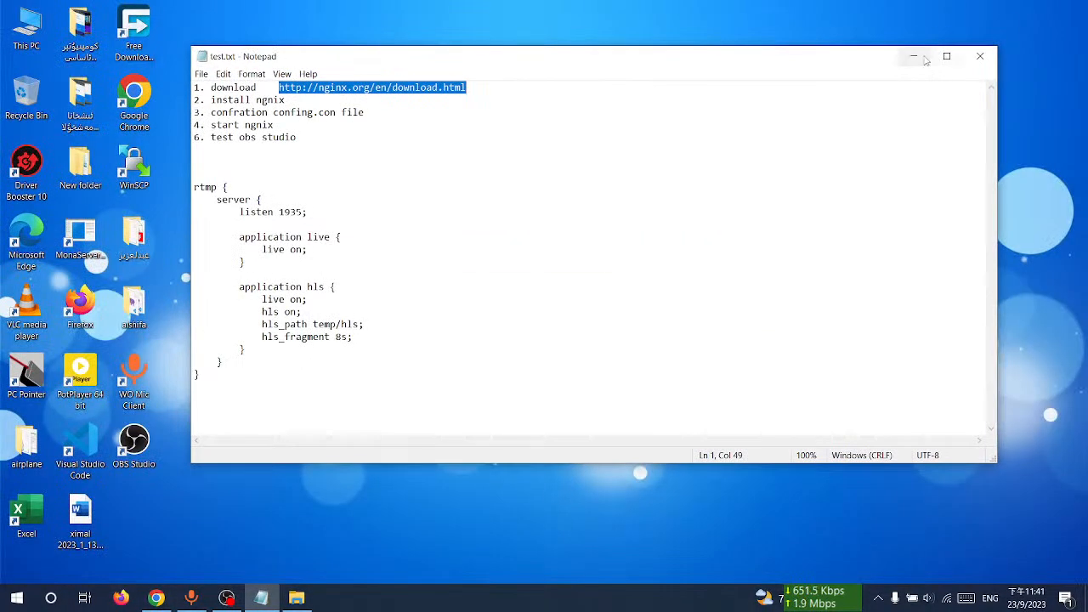
click(912, 55)
right_click(497, 109)
click(529, 173)
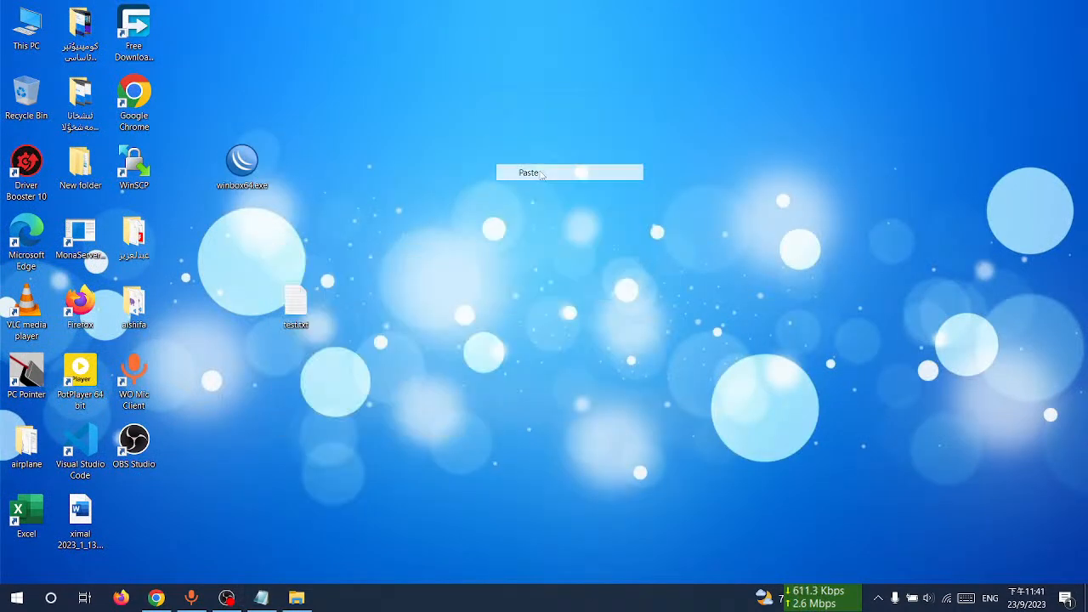
Step: Extract the nginx-1.25.2 zip on the desktop
right_click(505, 113)
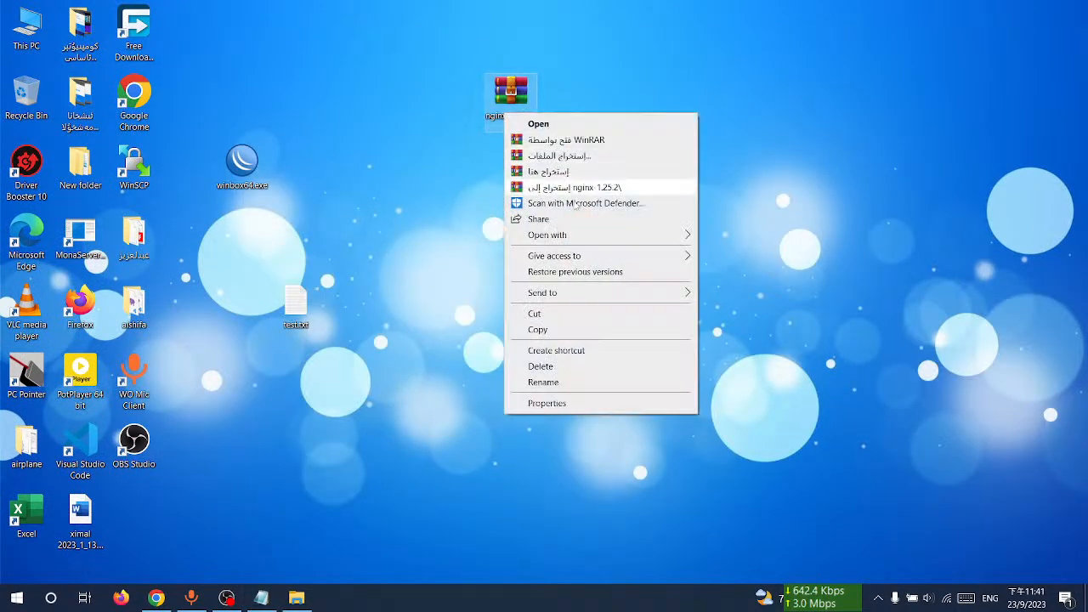
click(595, 158)
click(595, 442)
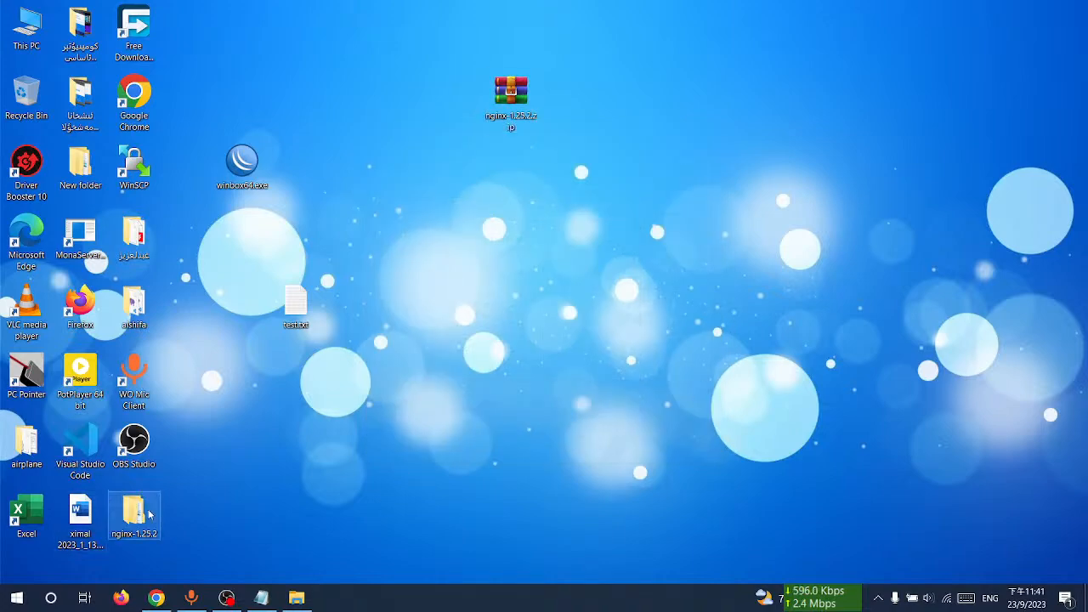
Step: Open nginx.conf from the conf folder of the extracted nginx-1.25.2 folder
double_click(133, 512)
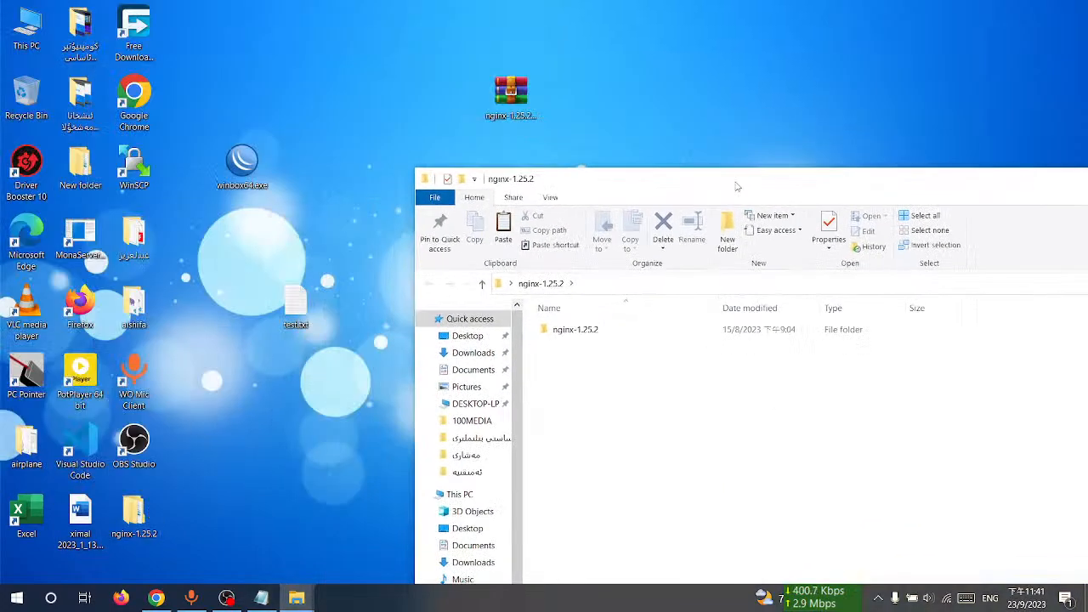
double_click(728, 188)
double_click(187, 158)
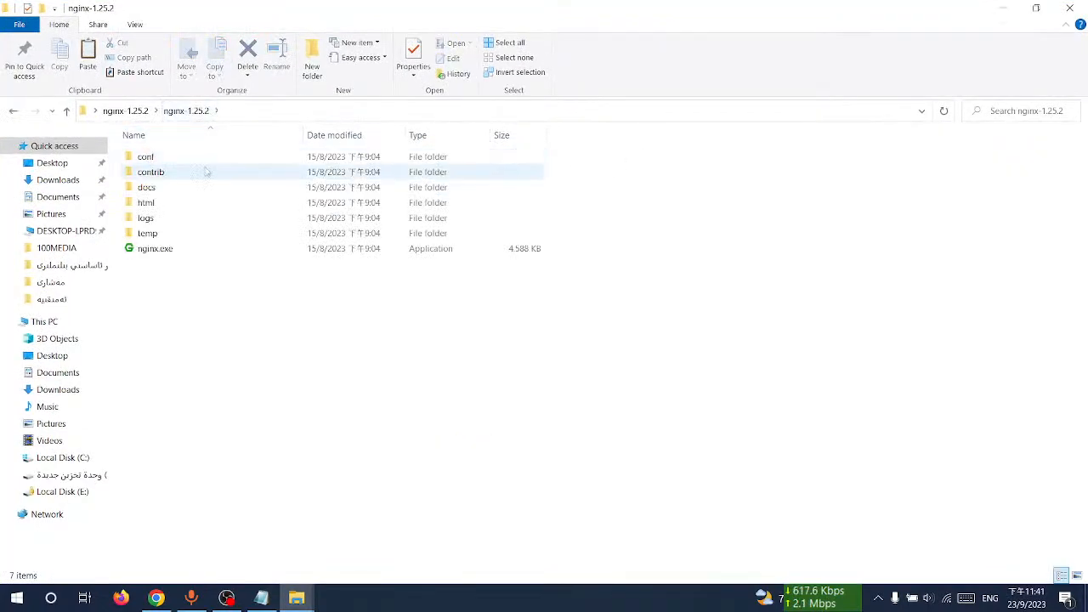
double_click(338, 16)
drag(838, 72, 771, 137)
double_click(629, 282)
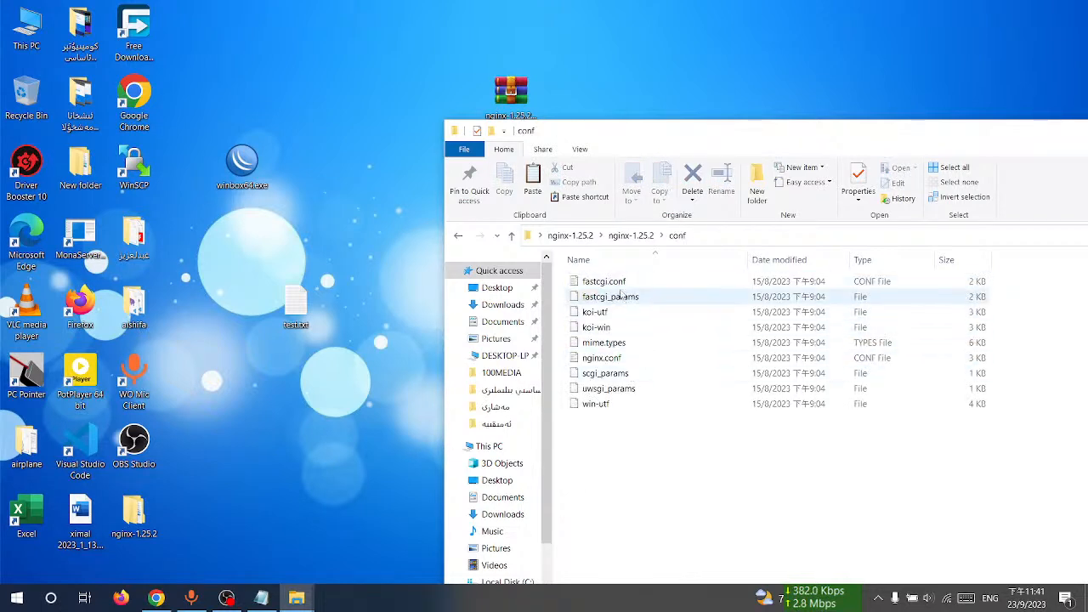
double_click(613, 364)
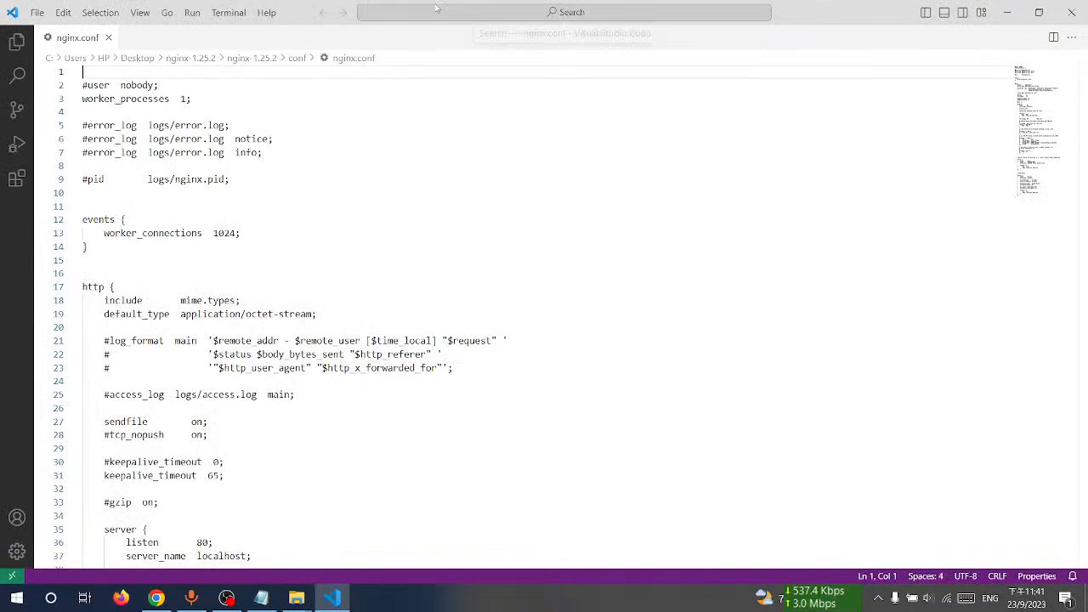
Step: Copy the whole rtmp configuration block from test.txt
double_click(287, 11)
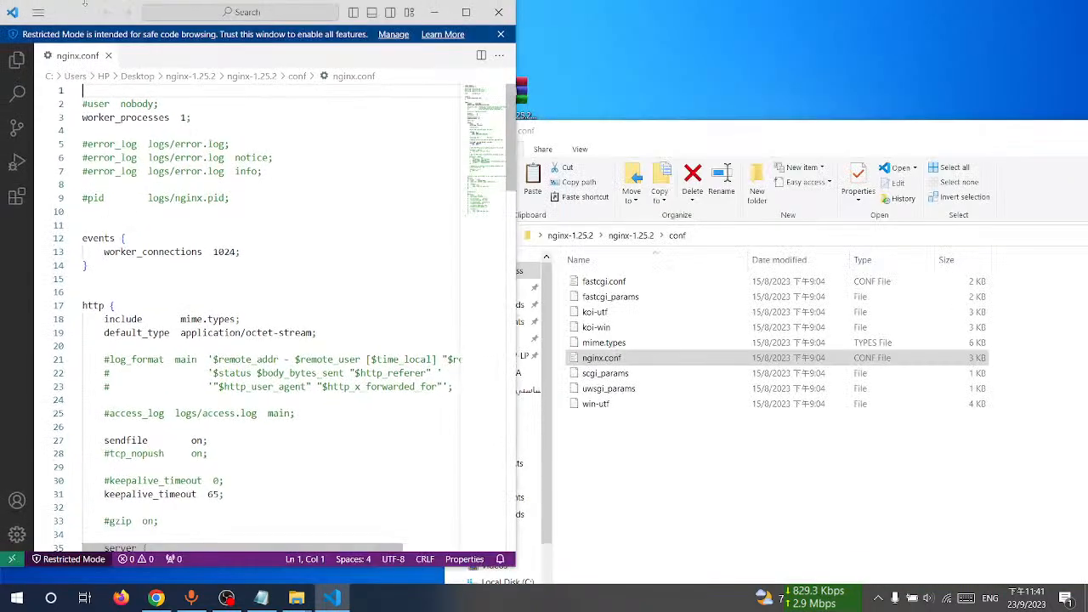
drag(84, 13, 583, 56)
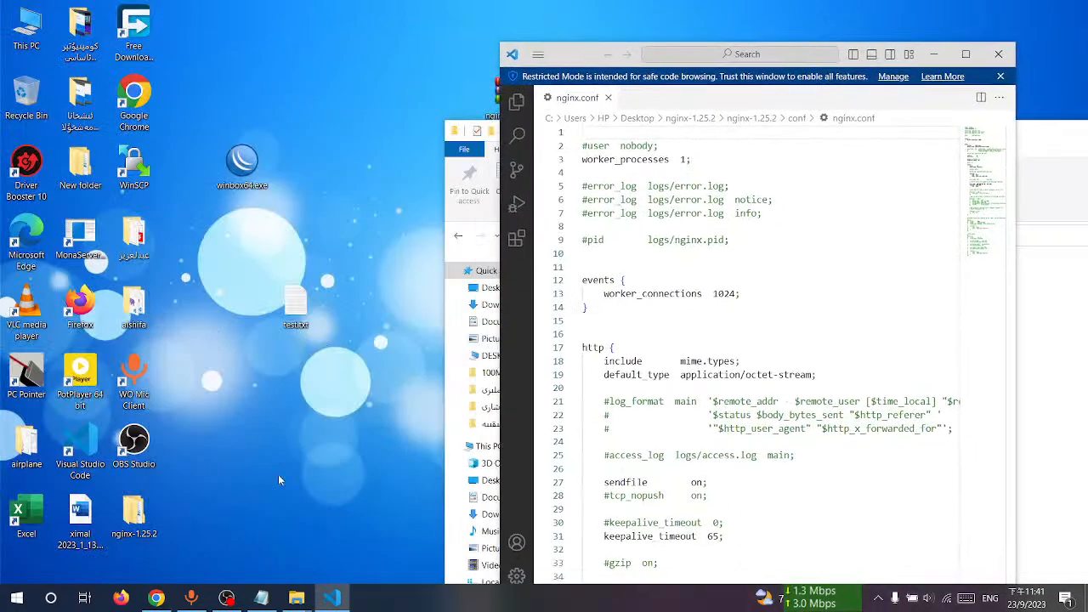
click(297, 553)
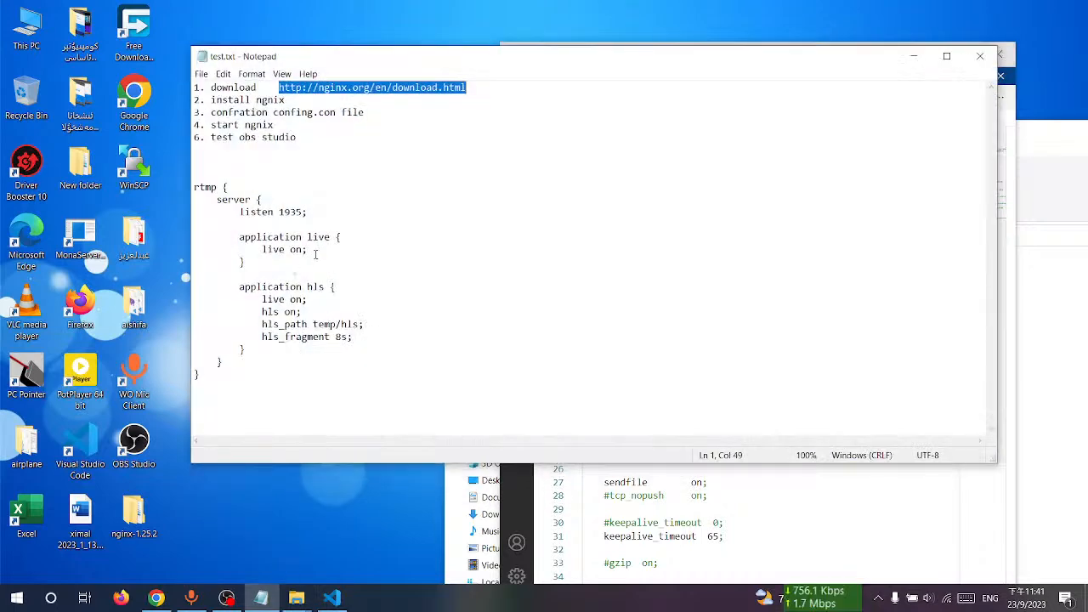
click(238, 174)
drag(194, 187, 278, 387)
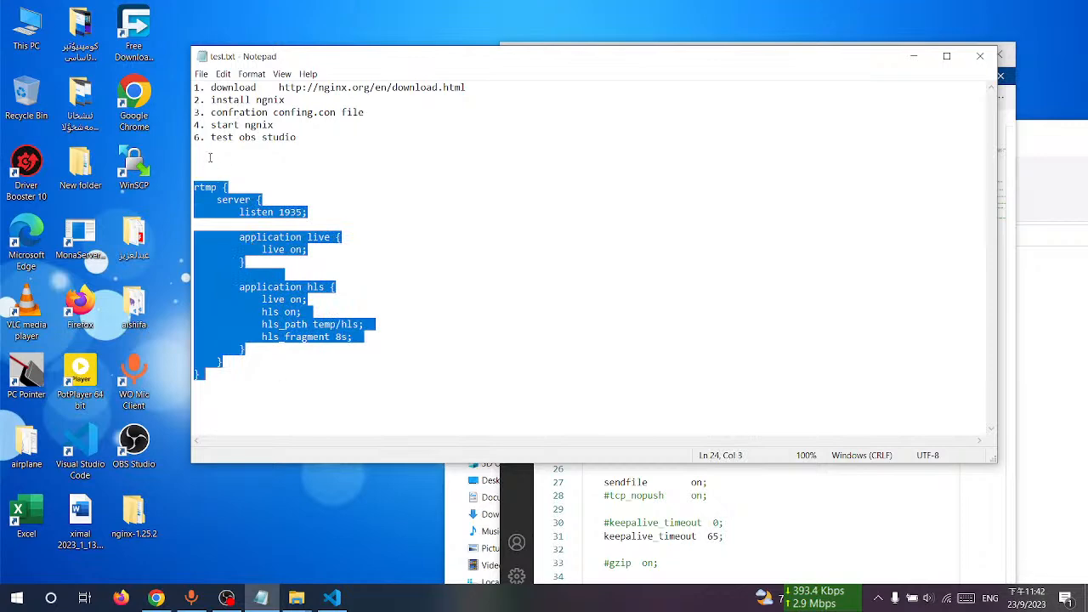
right_click(195, 194)
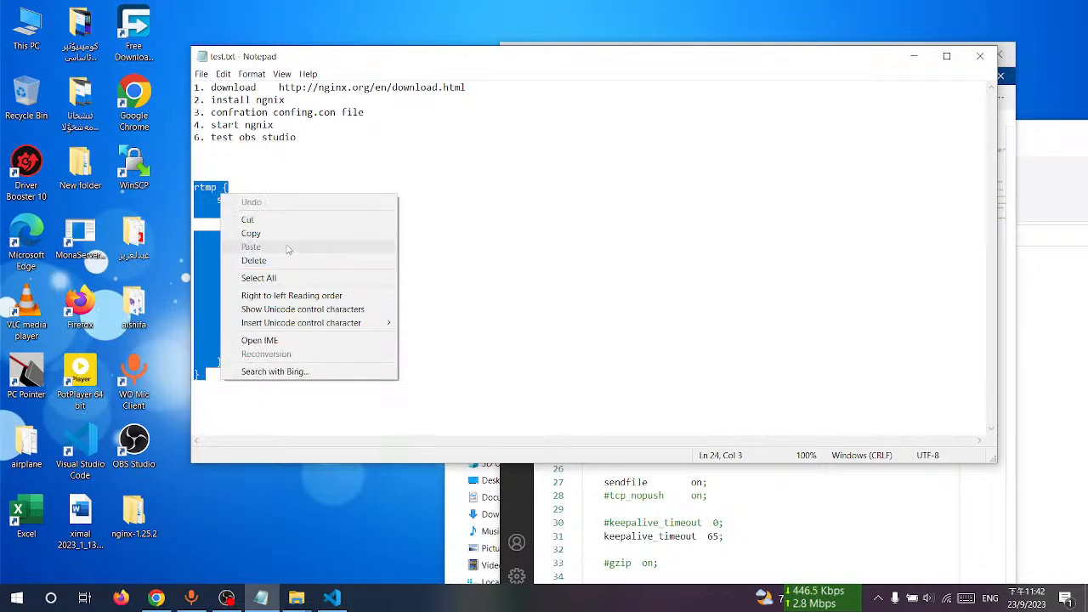
click(231, 232)
click(914, 56)
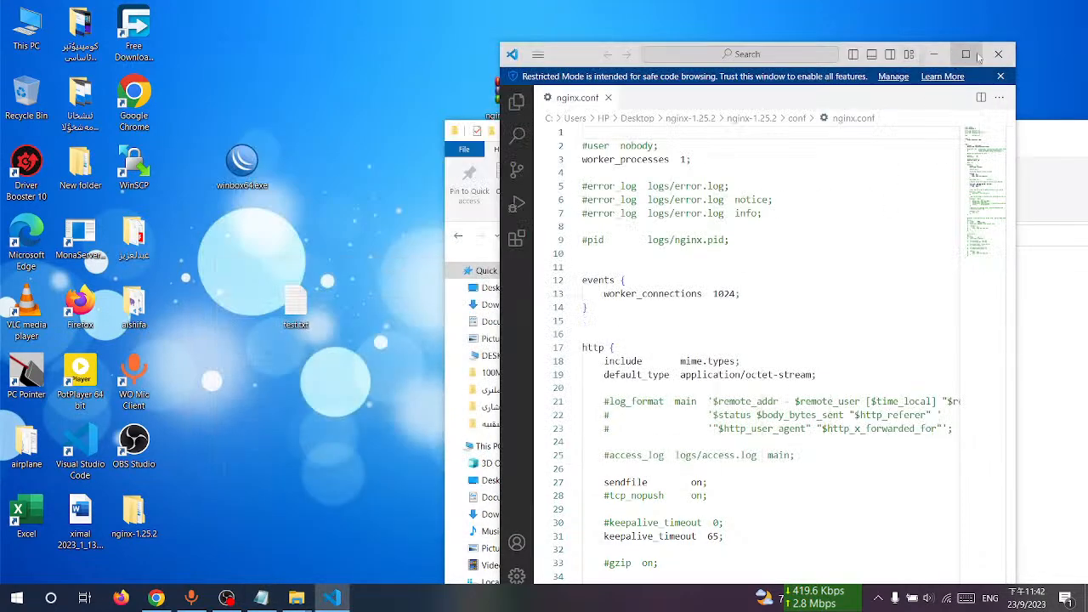
Step: Paste the rtmp block into nginx.conf on a new line below the events block and save the file
click(968, 53)
click(92, 276)
key(Left)
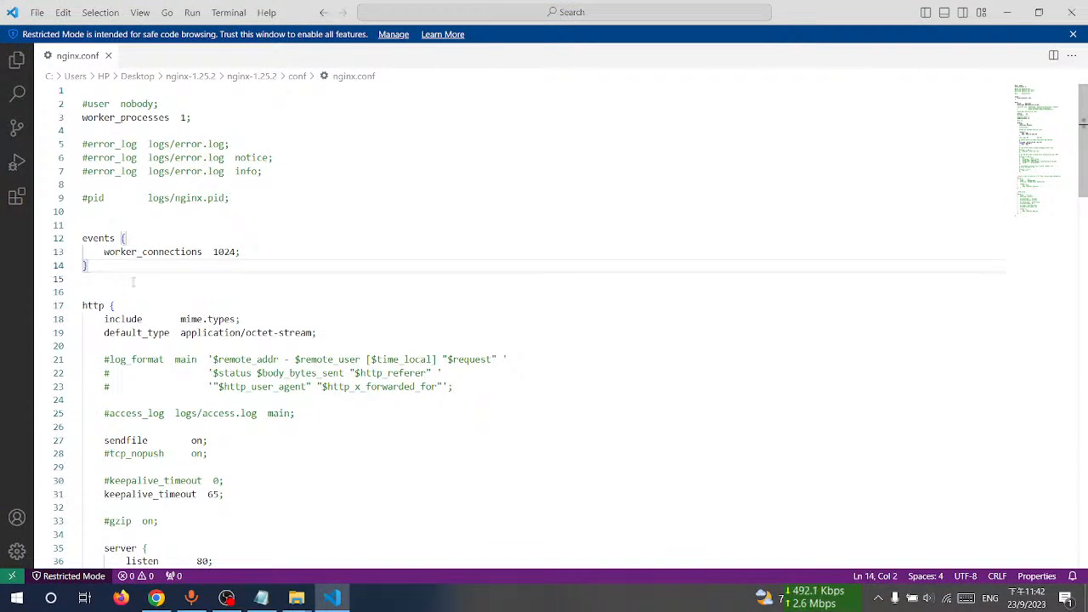
key(Return)
key(Return)
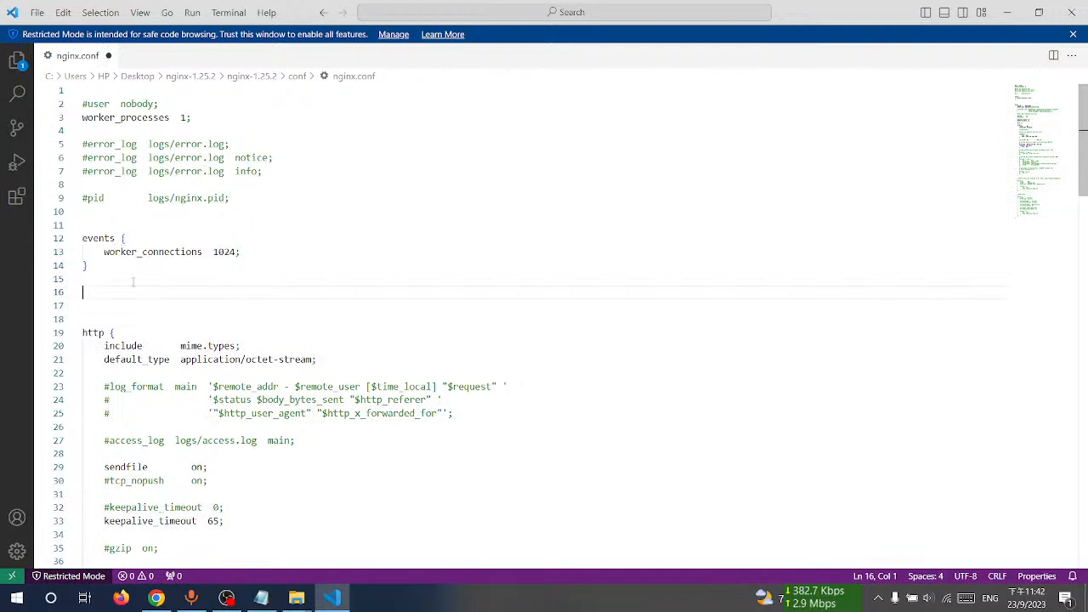
key(ctrl+v)
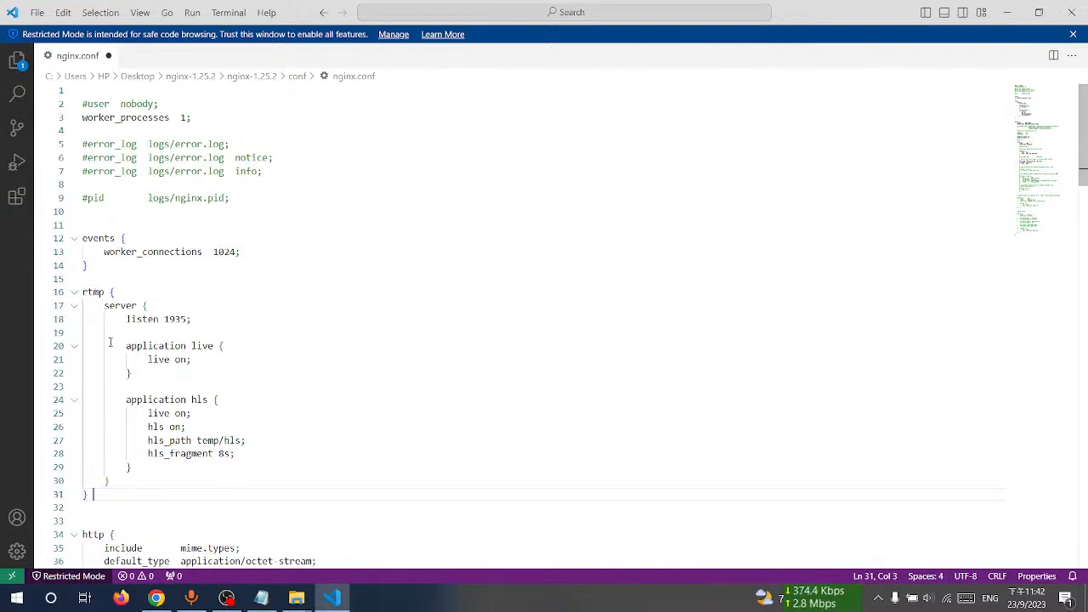
click(323, 316)
click(255, 304)
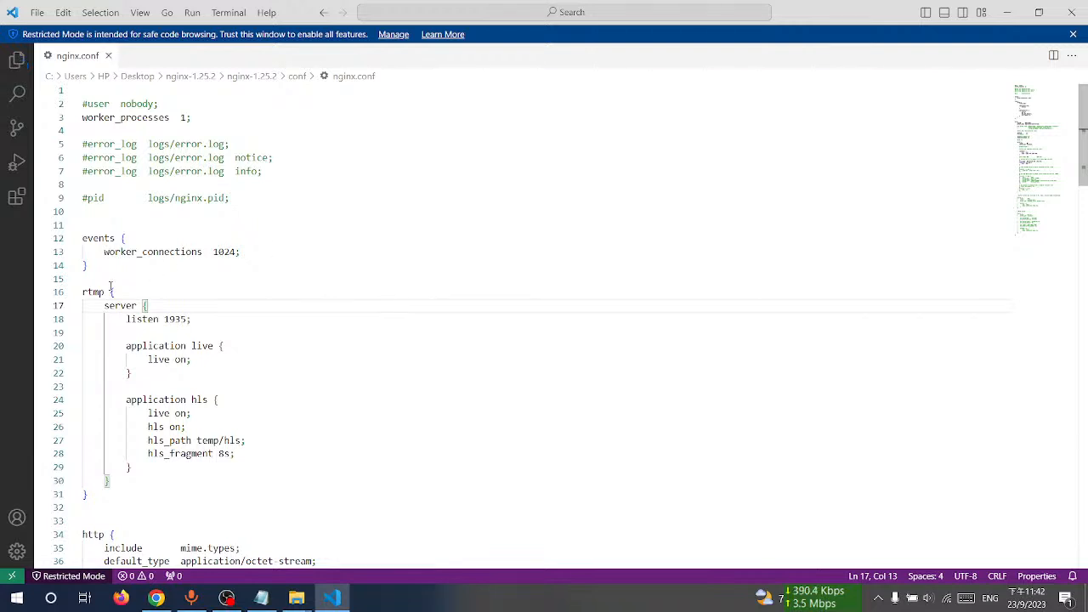
Step: Examine the rtmp and server directives of the pasted block
drag(84, 293, 102, 295)
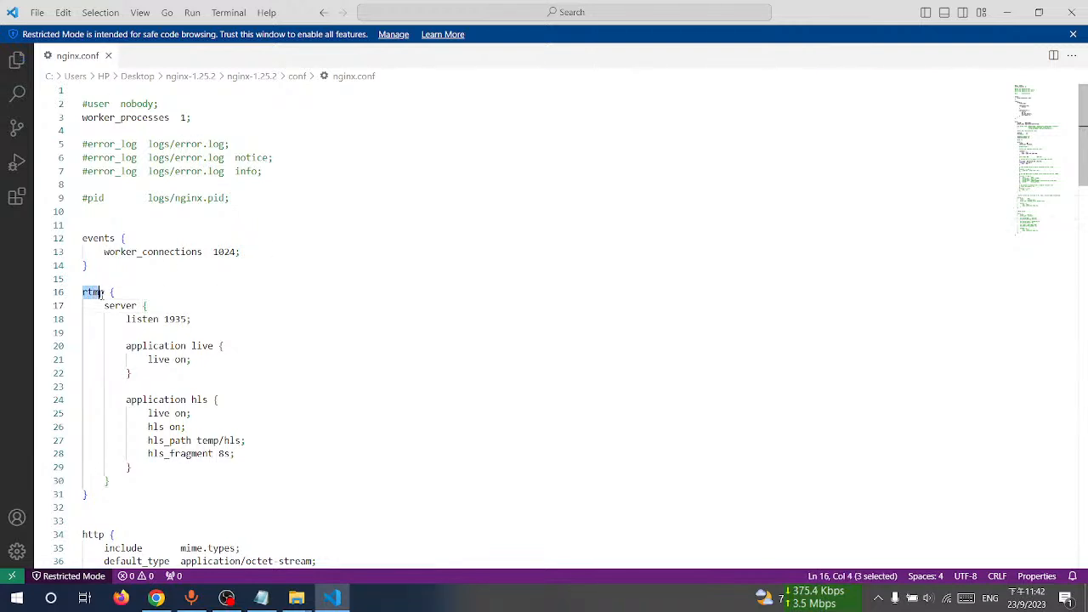
double_click(110, 306)
key(End)
drag(103, 305, 138, 307)
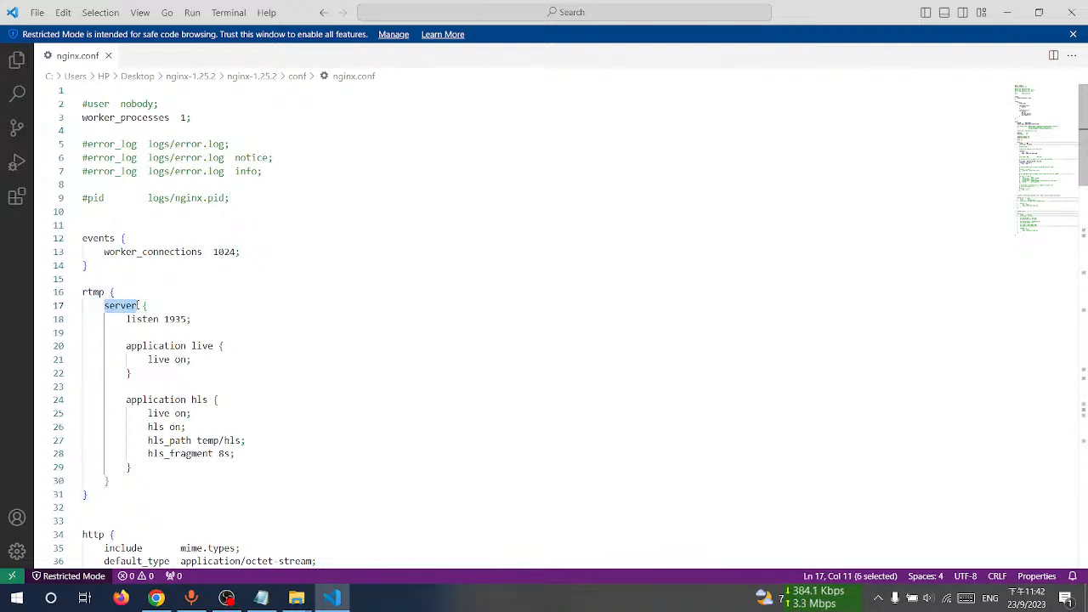
click(204, 303)
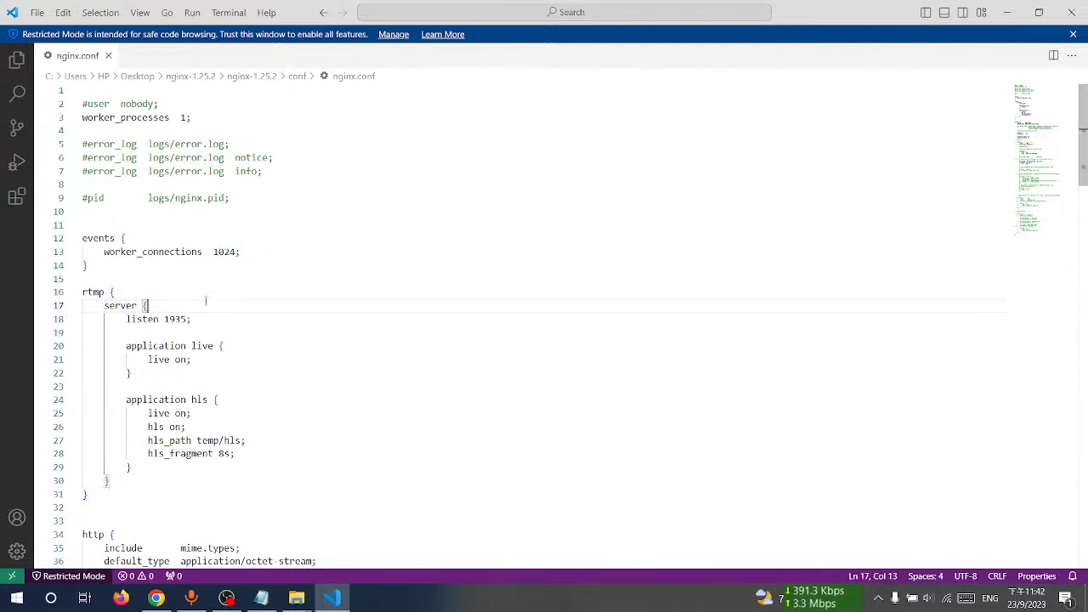
Step: Insert a comment line #192.168.111.100:1935 directly below the server opening line of the rtmp block
double_click(114, 305)
click(175, 305)
key(Return)
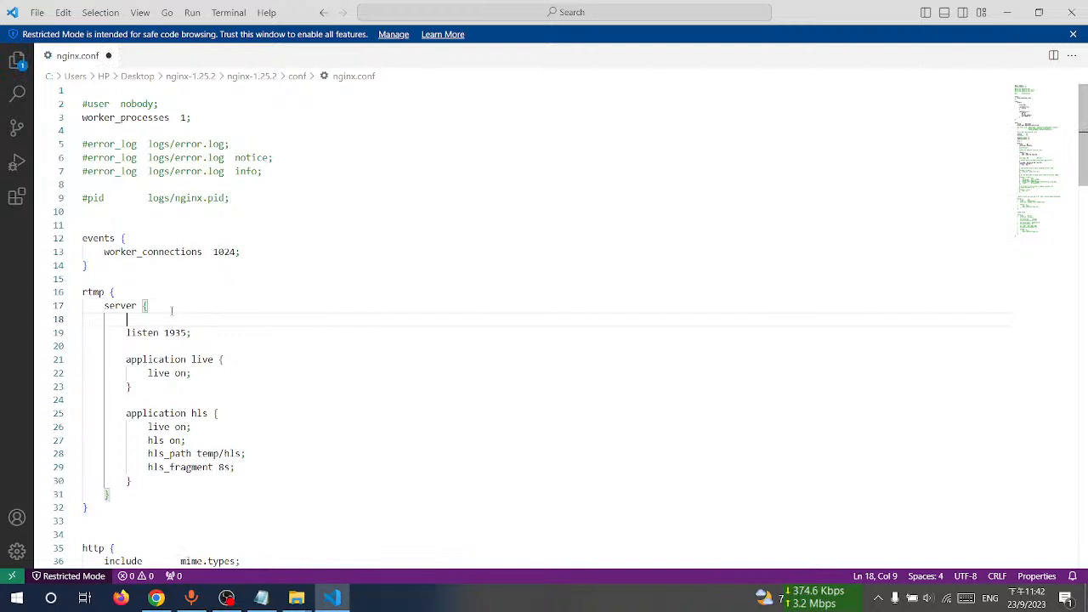
text(#192.168)
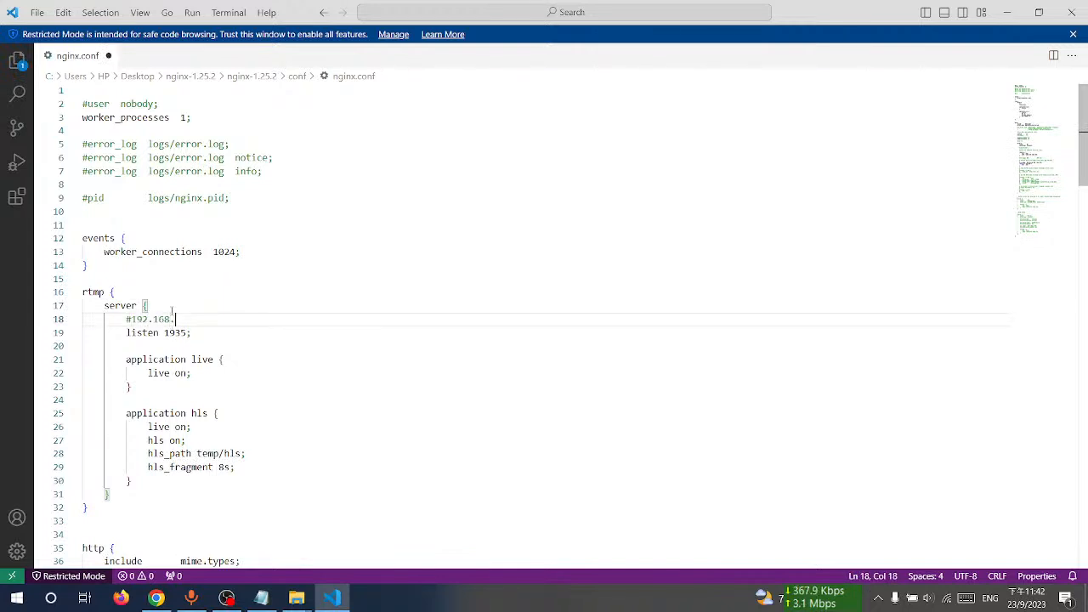
text(.111.100)
click(228, 343)
click(181, 333)
click(132, 332)
double_click(142, 332)
double_click(176, 332)
double_click(195, 319)
click(239, 327)
click(232, 320)
text(:1935)
Step: Append /live to the end of the new comment line
drag(143, 360, 188, 353)
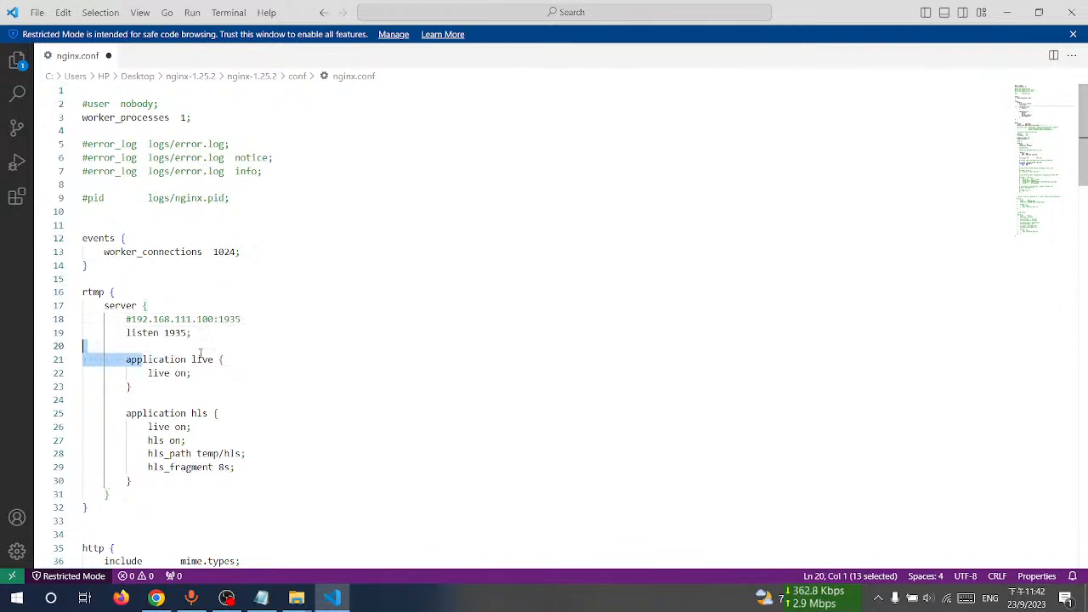
click(188, 372)
click(208, 361)
click(243, 386)
click(271, 320)
text(/)
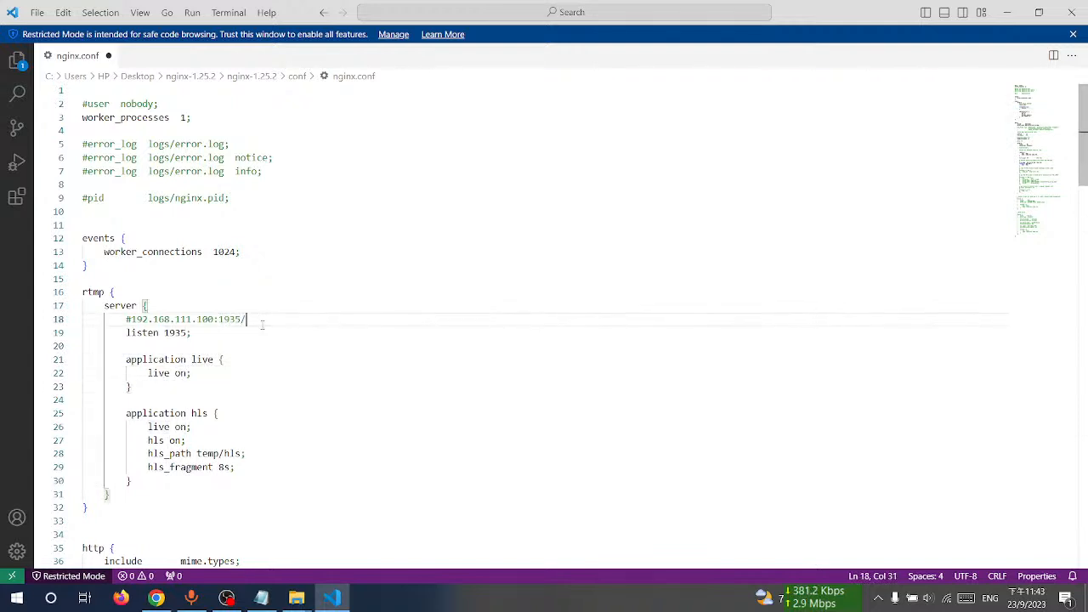
text(li)
drag(132, 318, 284, 318)
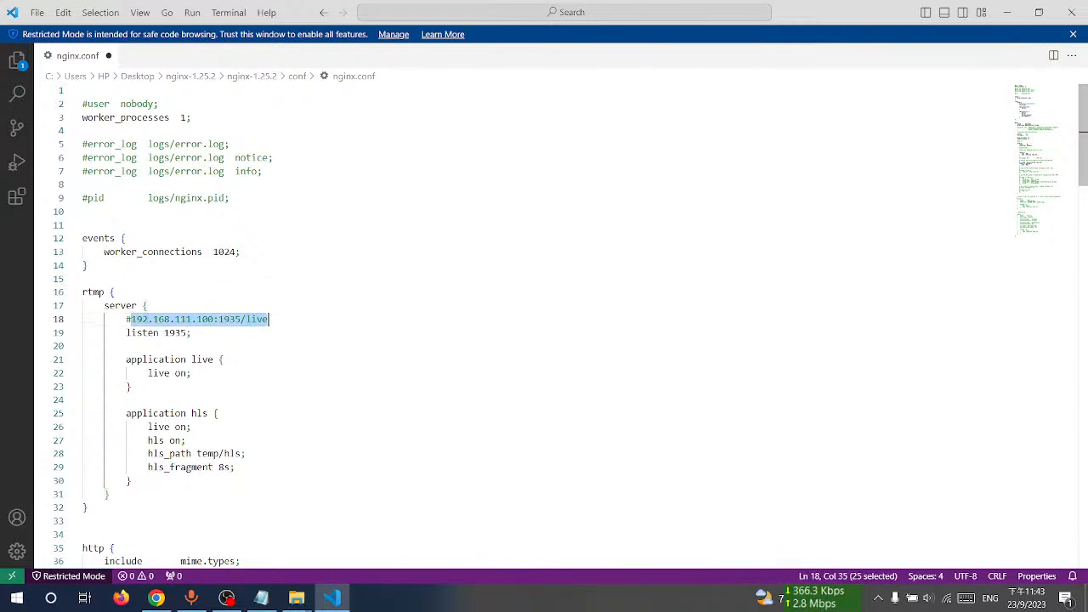
click(299, 319)
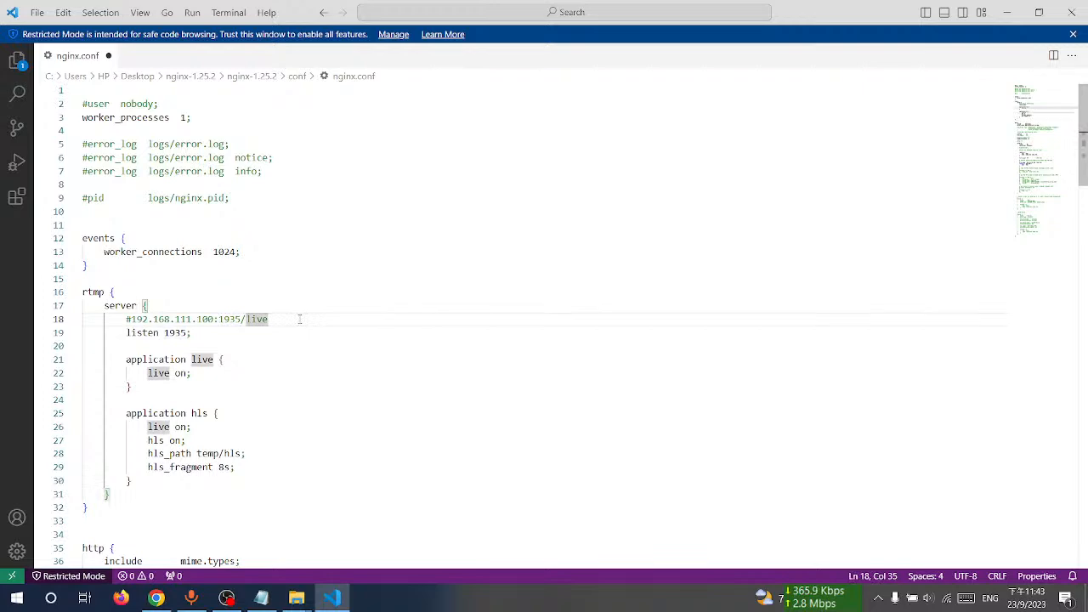
Step: Reopen nginx.conf from the conf folder in the editor to check the edit, then close the editor
click(1007, 12)
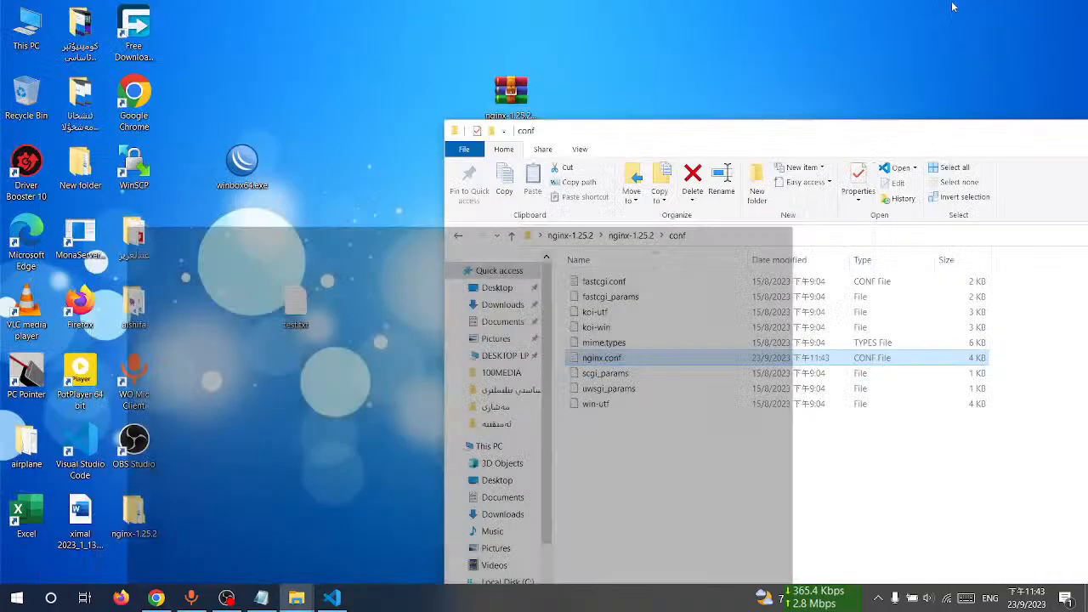
drag(830, 143, 665, 129)
double_click(664, 129)
right_click(159, 239)
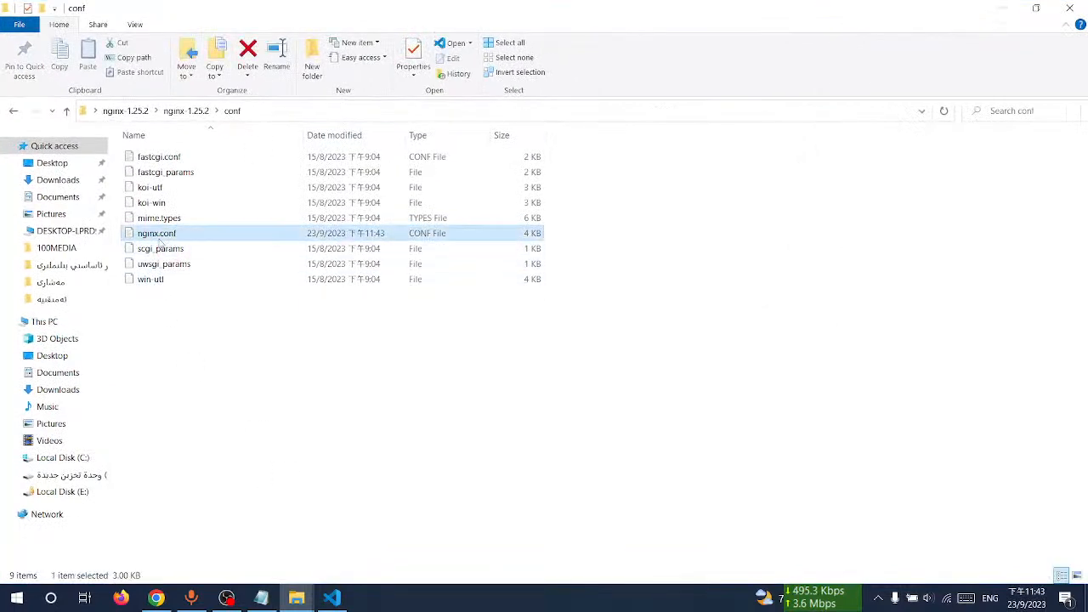
click(223, 250)
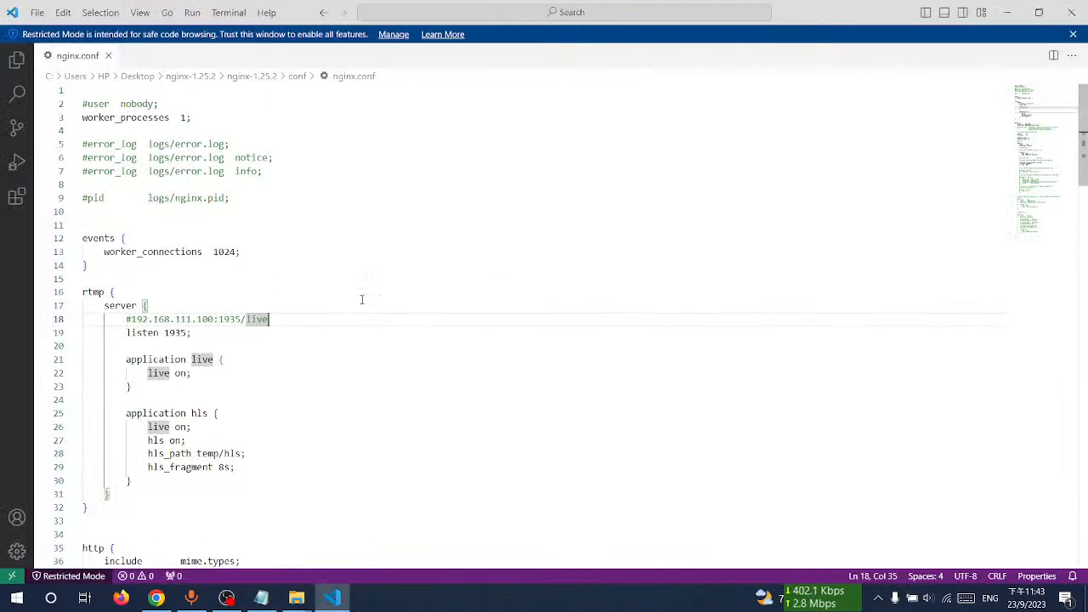
click(196, 440)
click(166, 320)
scroll(240, 353, down, 3)
scroll(206, 387, up, 3)
click(1073, 12)
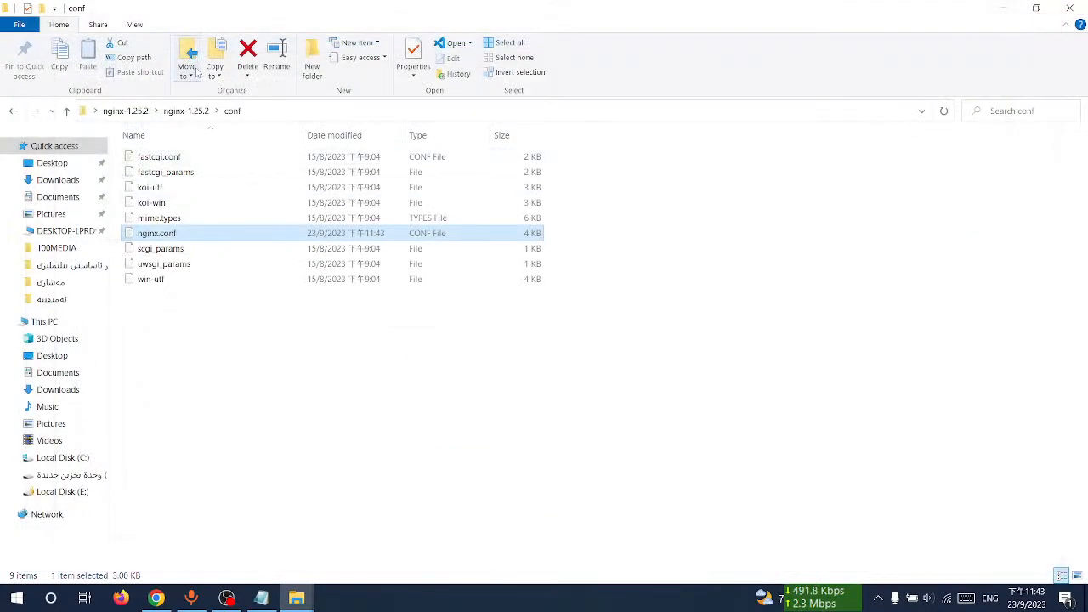
Step: Run nginx.exe from the nginx-1.25.2 folder
click(206, 112)
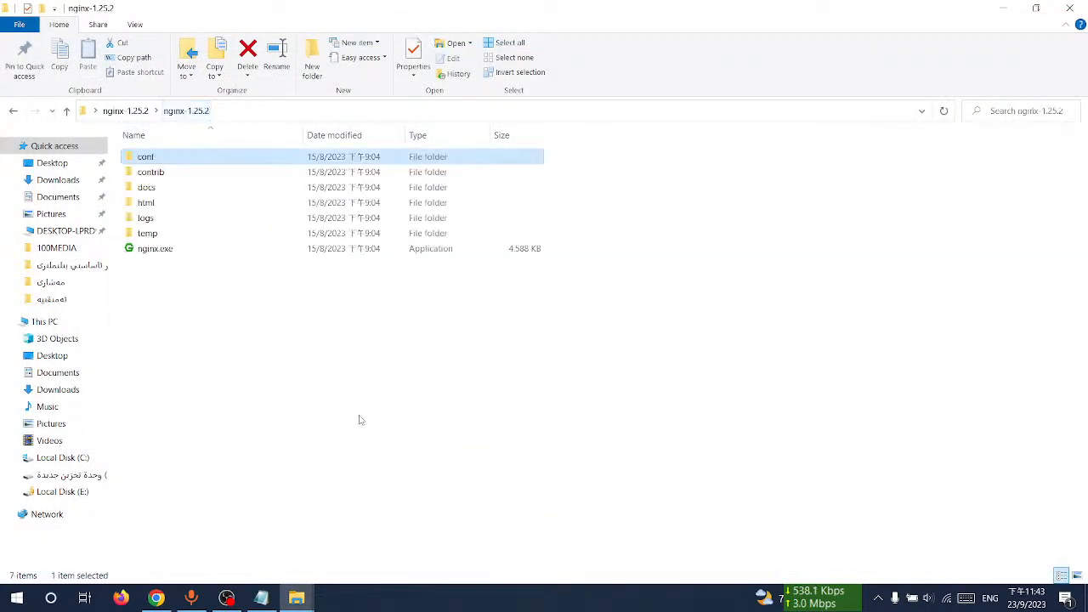
double_click(183, 251)
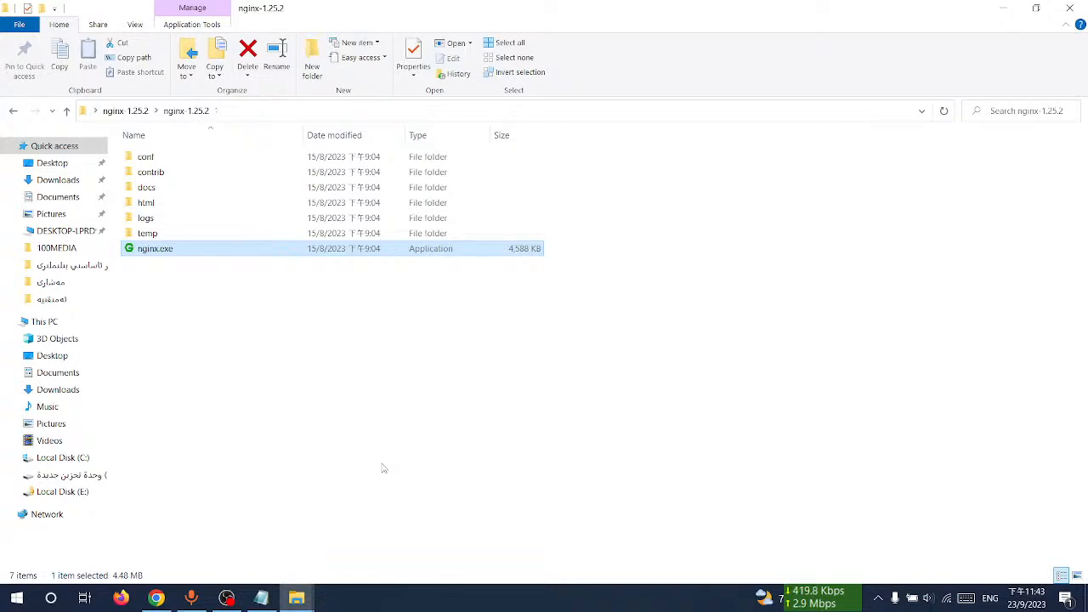
click(377, 452)
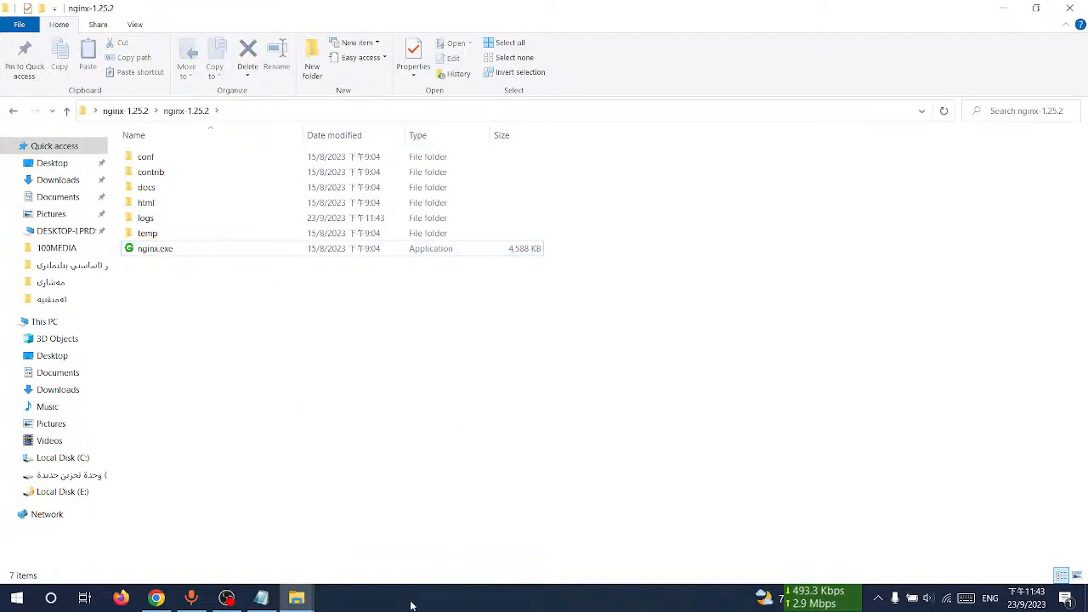
Step: Browse to 127.0.0.1 in Chrome to test whether the nginx server responds
click(157, 597)
click(272, 39)
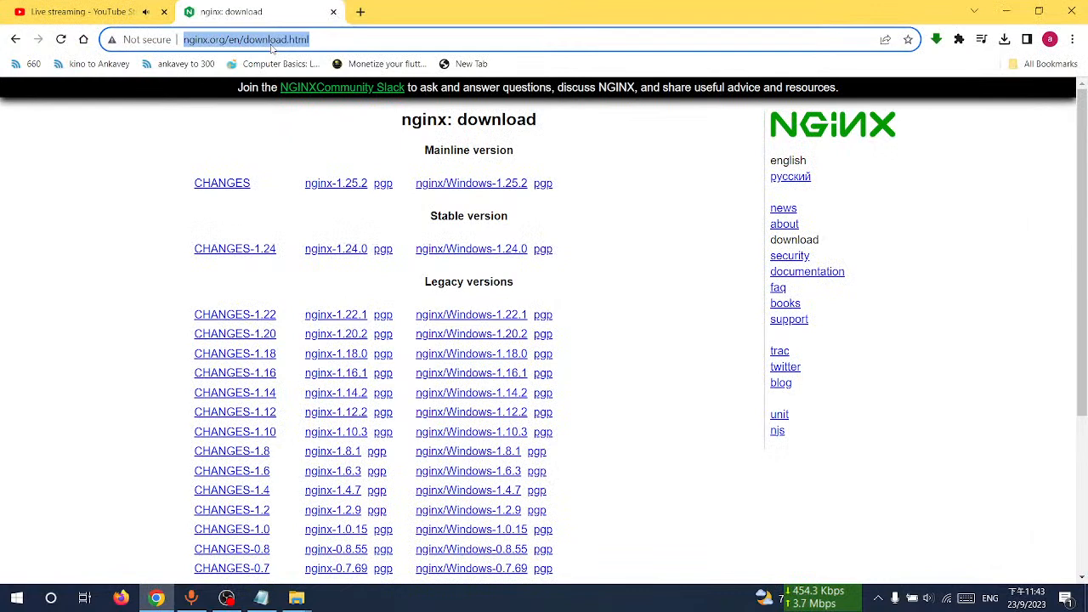
text(127)
key(Return)
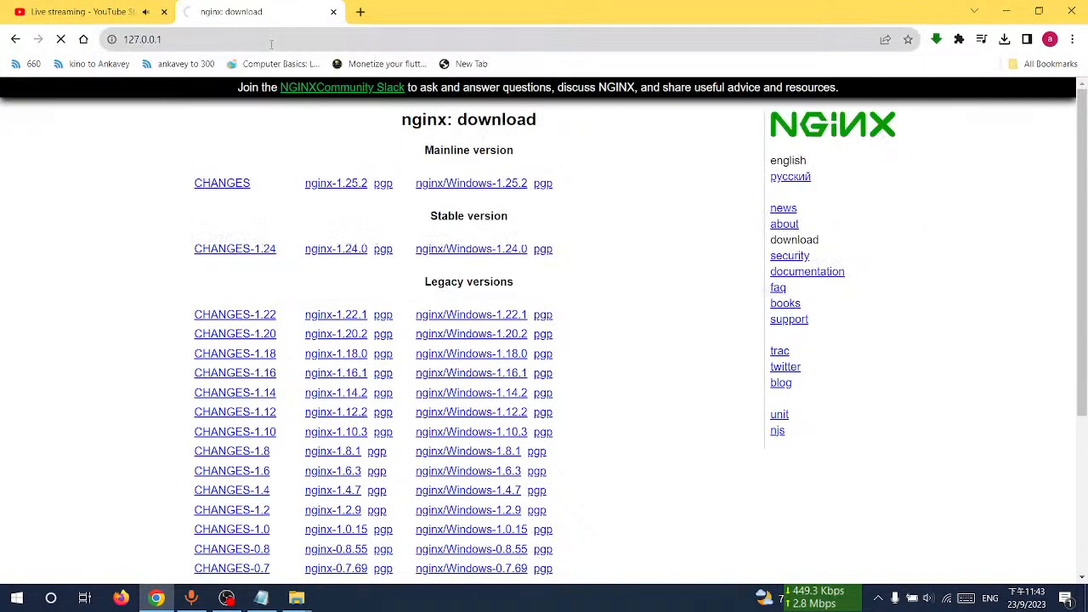
click(272, 41)
click(194, 41)
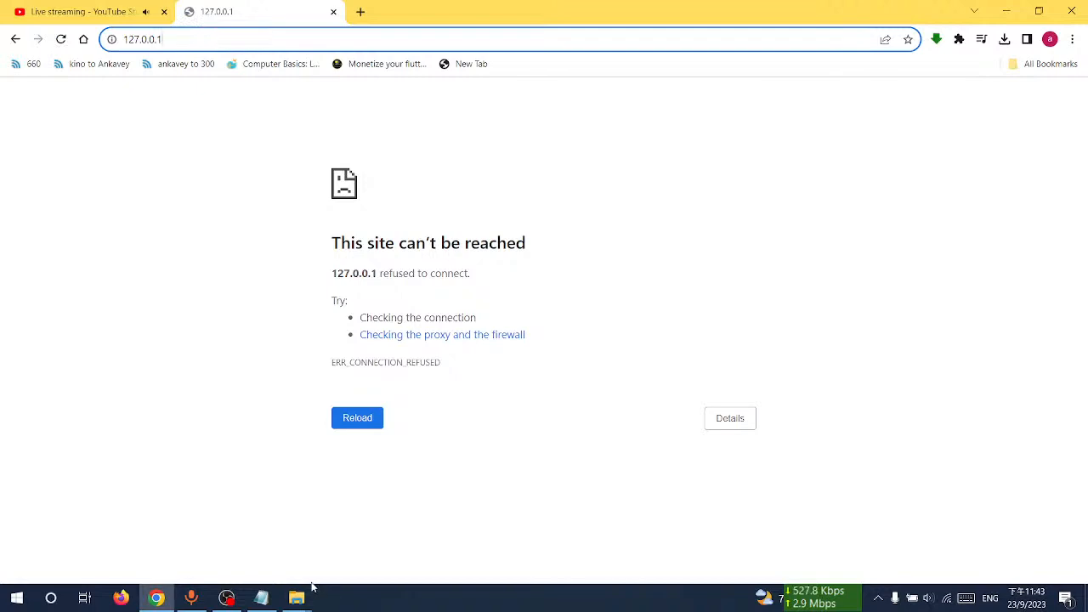
Step: Reopen nginx.conf in the editor and scroll through its http section
mouse_move(263, 598)
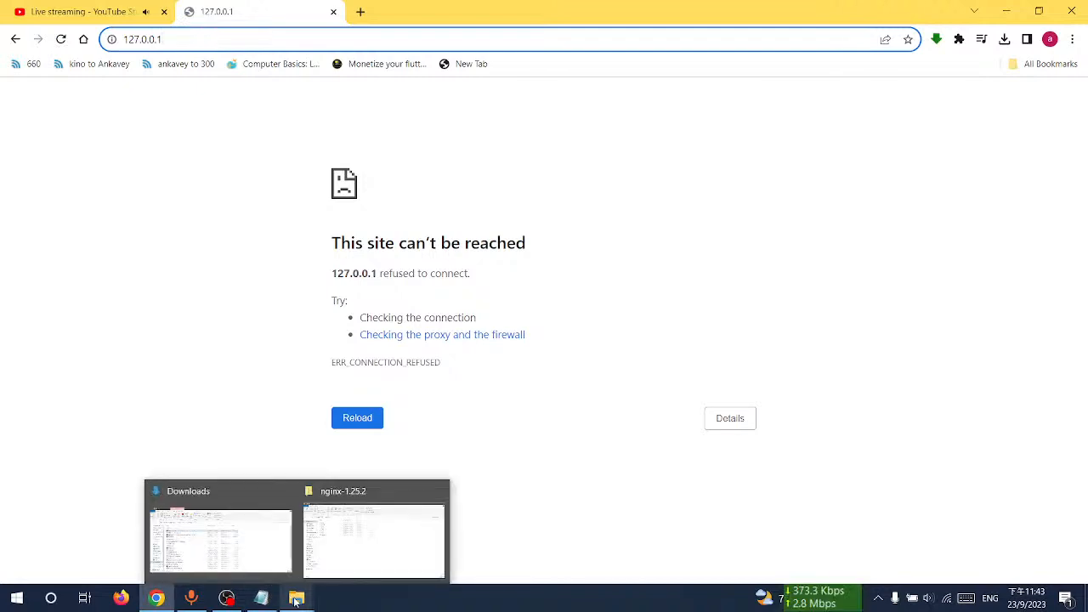
click(353, 531)
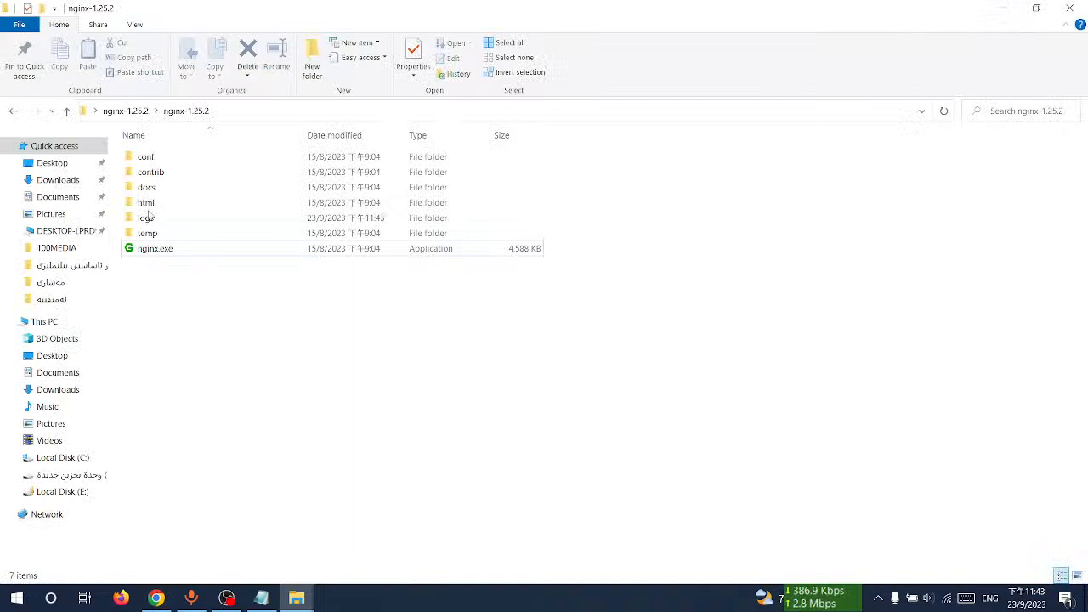
double_click(157, 156)
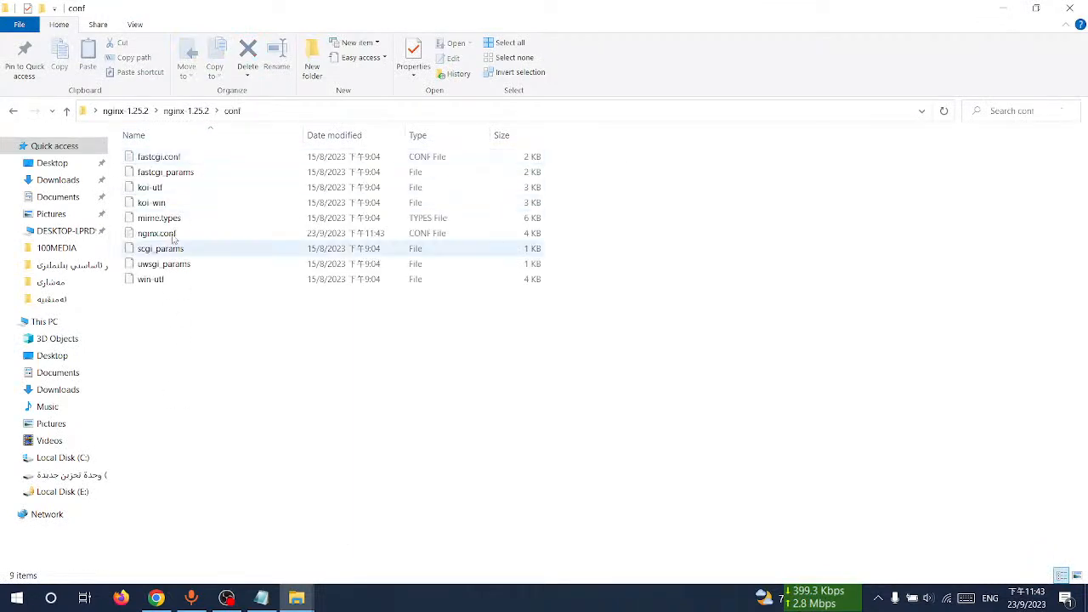
right_click(170, 233)
click(216, 238)
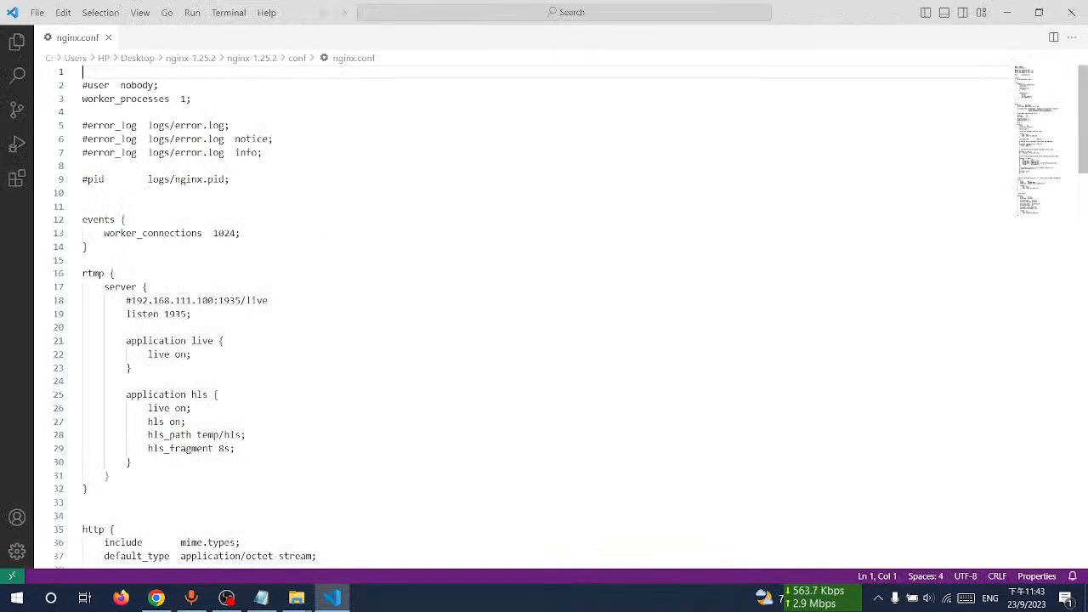
click(83, 223)
scroll(171, 309, down, 19)
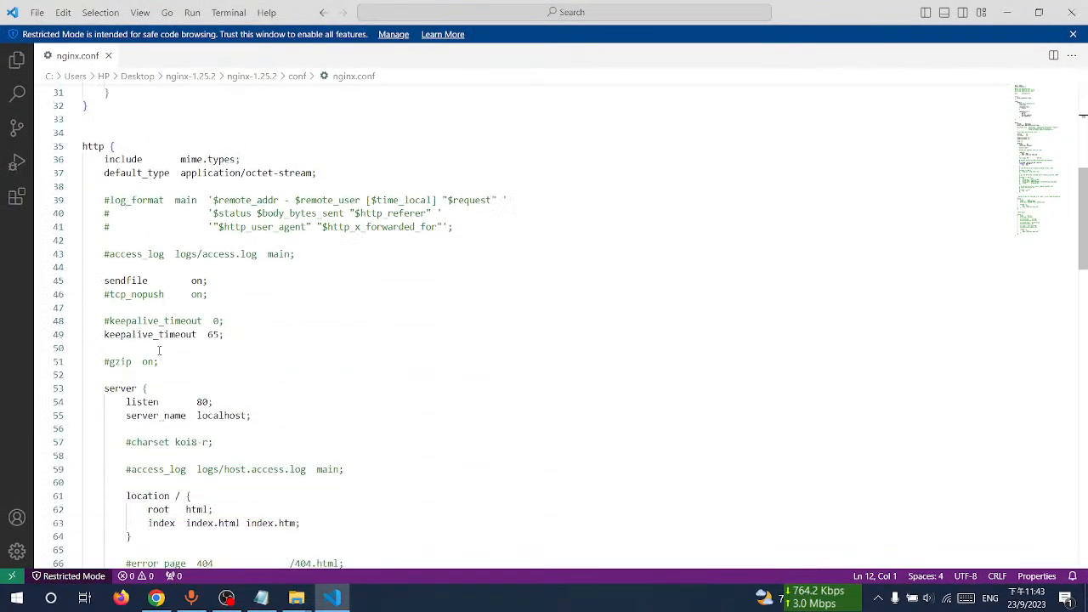
scroll(220, 364, up, 1)
scroll(208, 358, down, 11)
scroll(200, 348, up, 8)
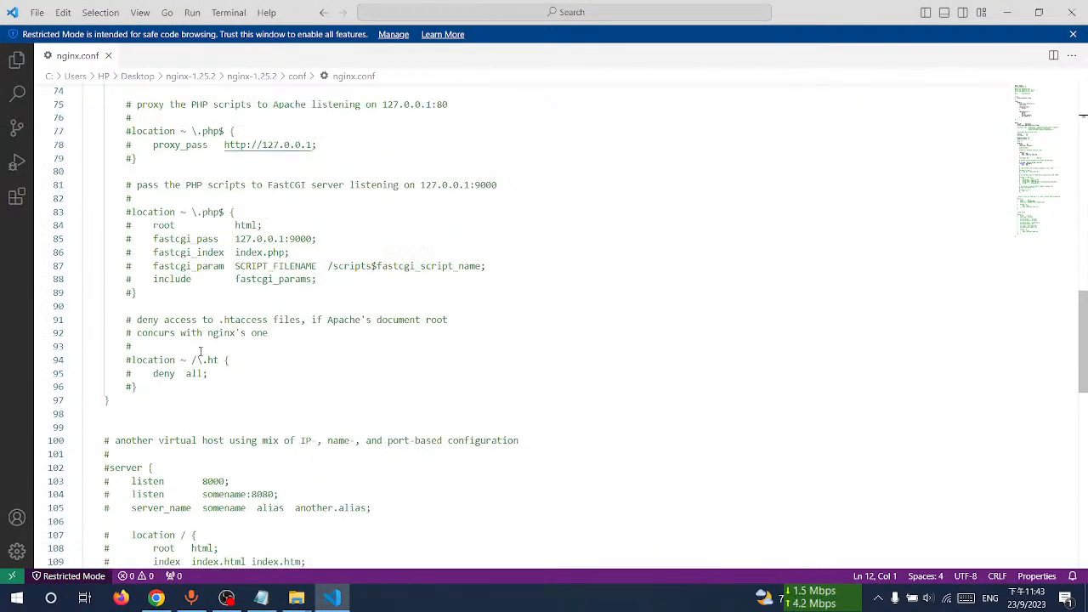
click(1007, 12)
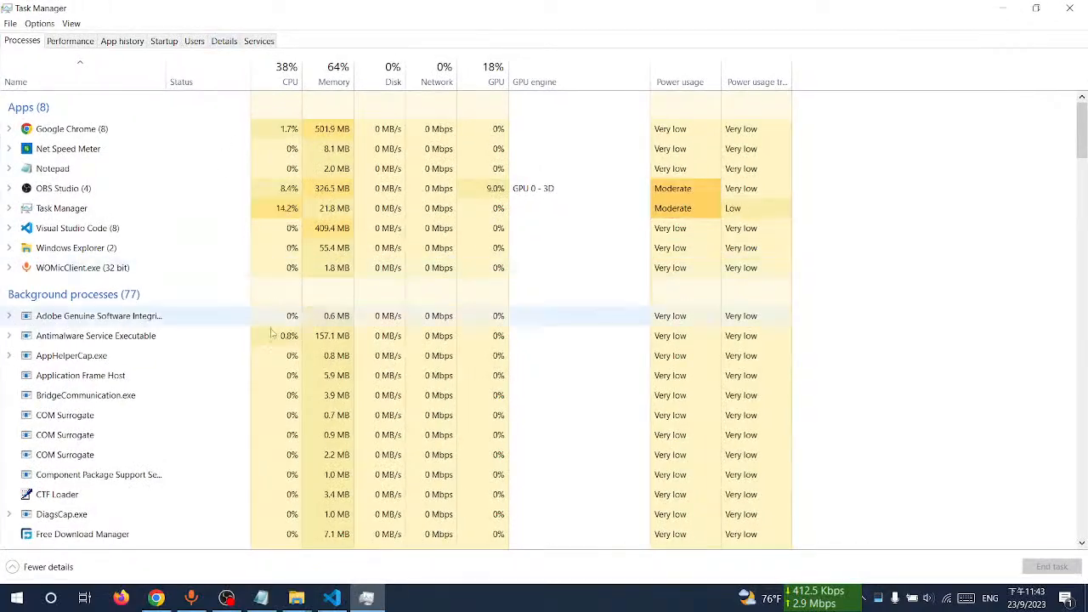
Step: Search the Task Manager process list for running nginx processes, then close Task Manager
click(170, 355)
scroll(163, 382, down, 10)
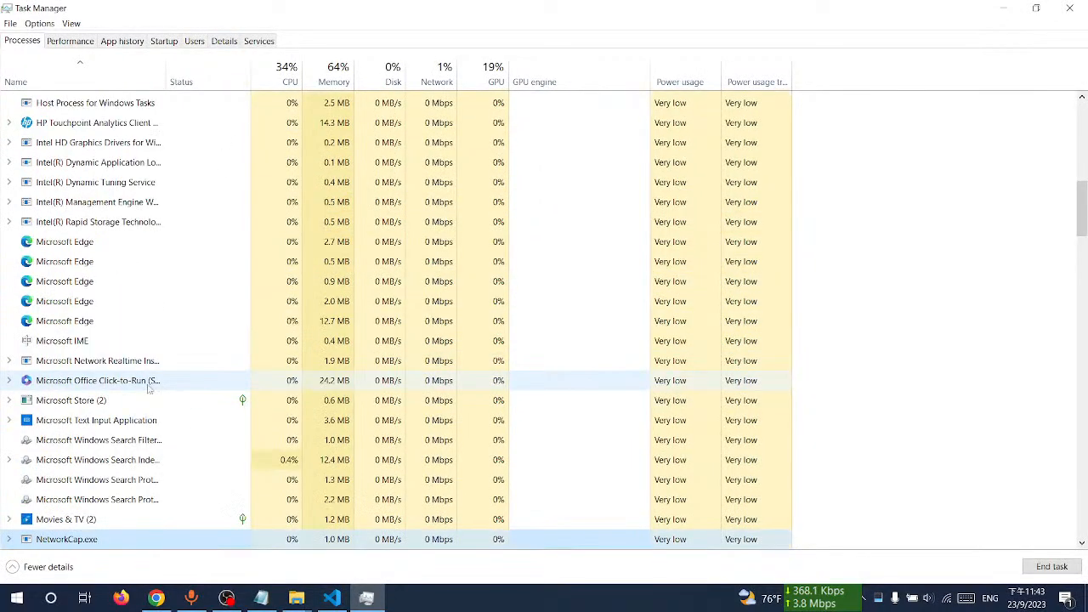
scroll(167, 367, up, 9)
key(n)
key(n)
key(n)
key(n)
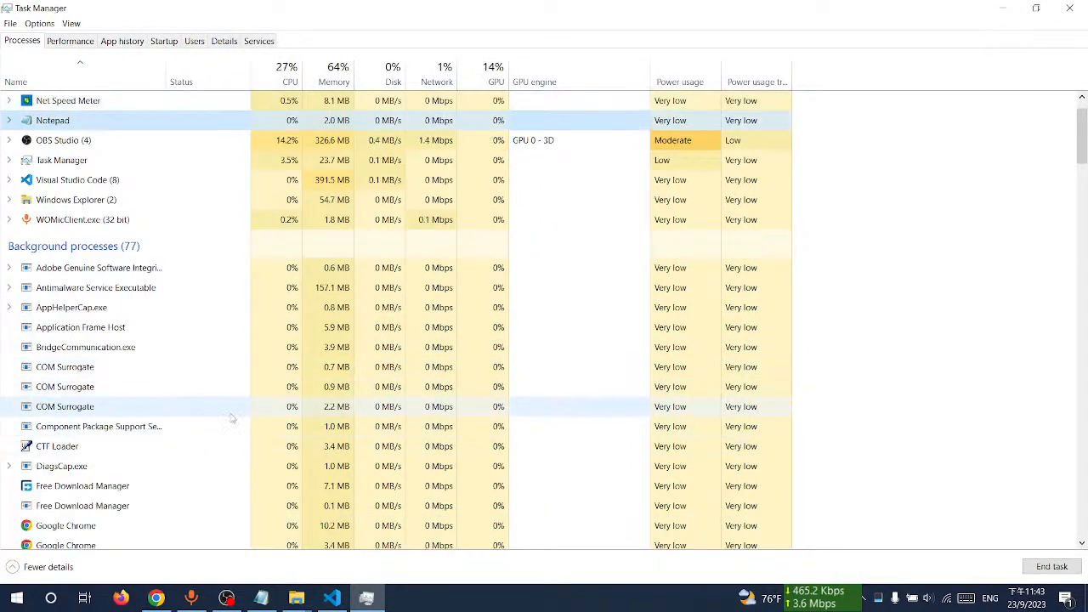
key(n)
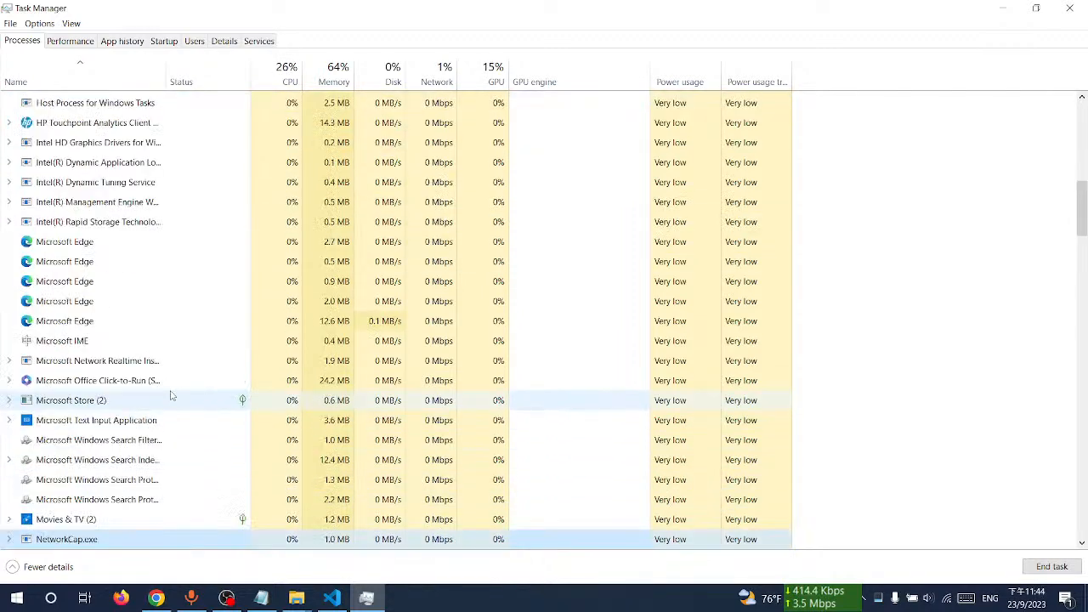
key(n)
key(n)
key(n)
key(n)
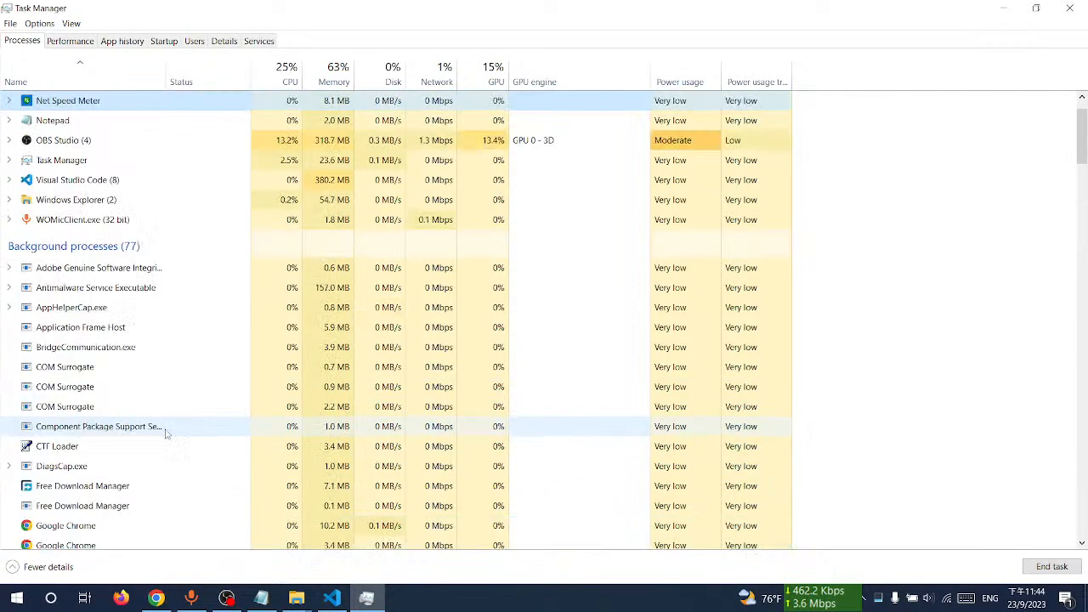
key(alt+F4)
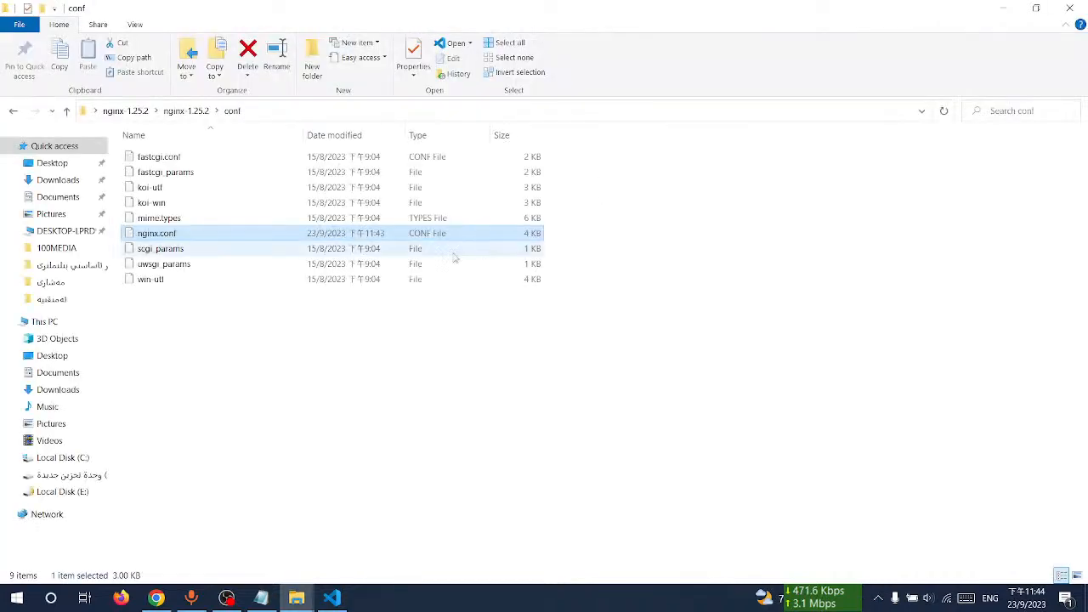
Step: Open a command prompt in the nginx-1.25.2 folder and run nginx.exe
click(186, 111)
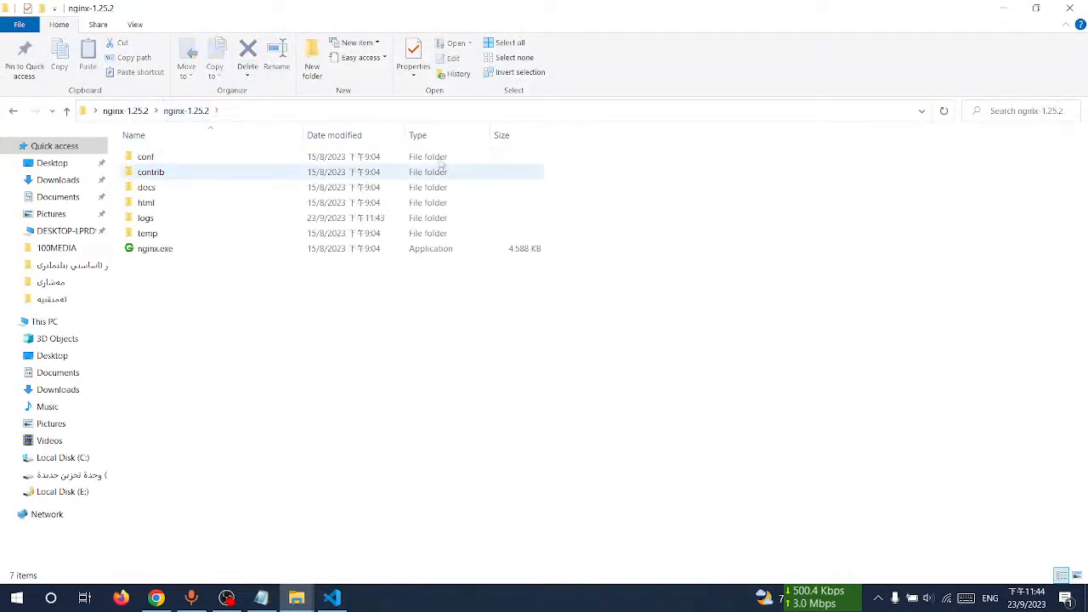
click(431, 107)
text(cmd)
key(Return)
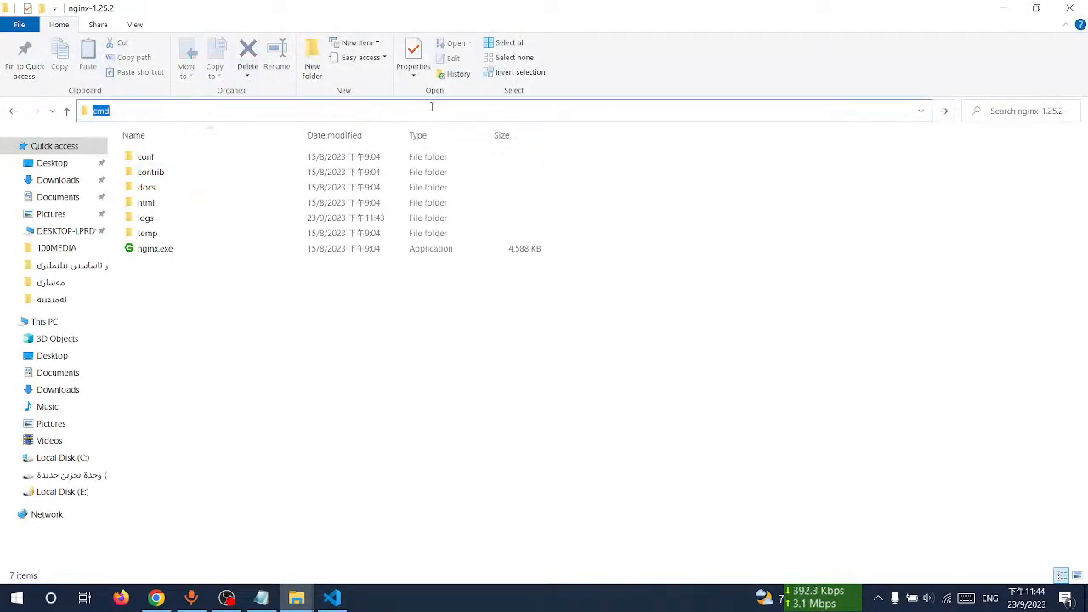
text(nginx.exe)
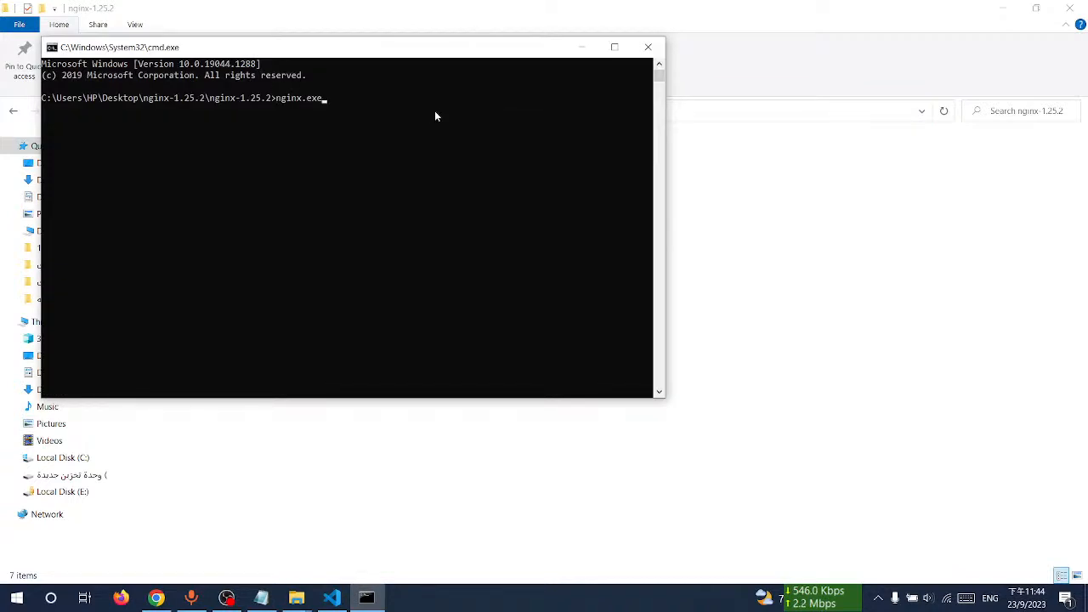
key(Return)
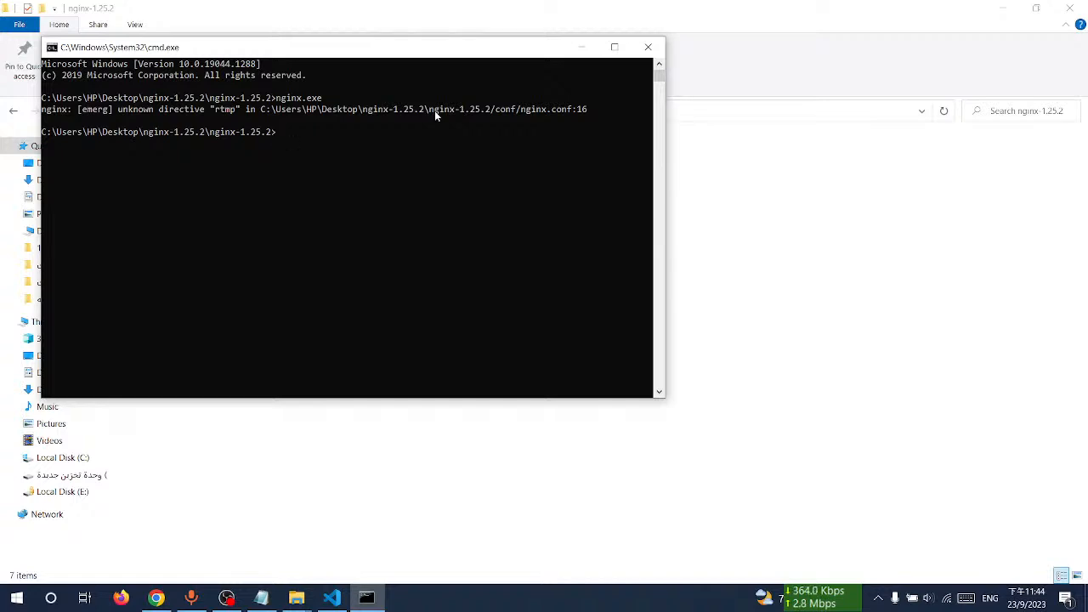
Step: Examine the error line about the rtmp directive in the command prompt, then open the conf folder
drag(528, 109, 606, 110)
click(594, 110)
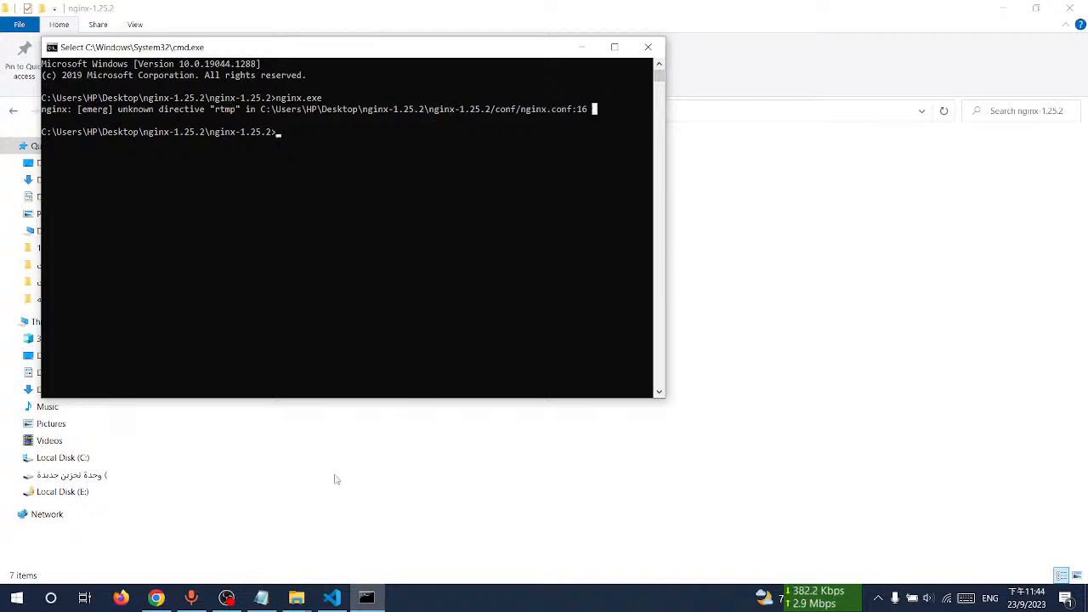
click(581, 47)
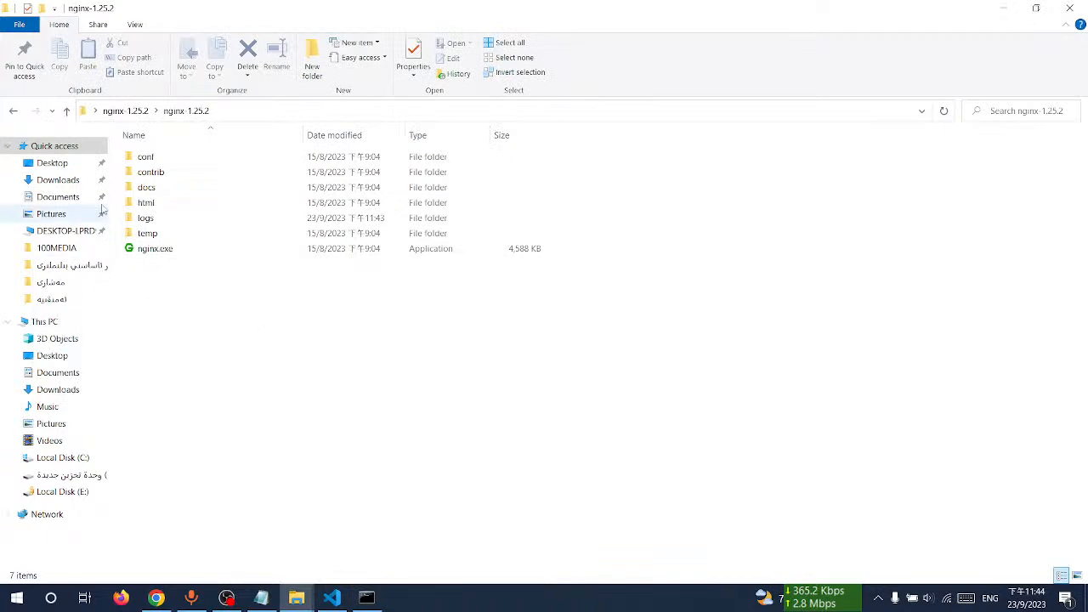
double_click(178, 155)
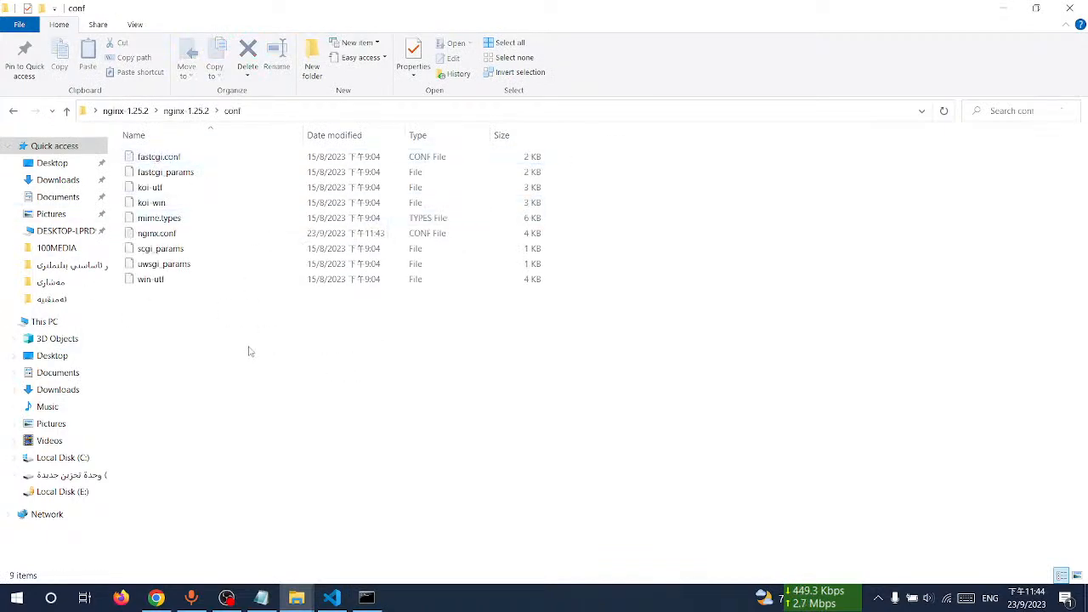
Step: Move the rtmp block from below the events block to the end of nginx.conf, just before the final closing brace
click(332, 598)
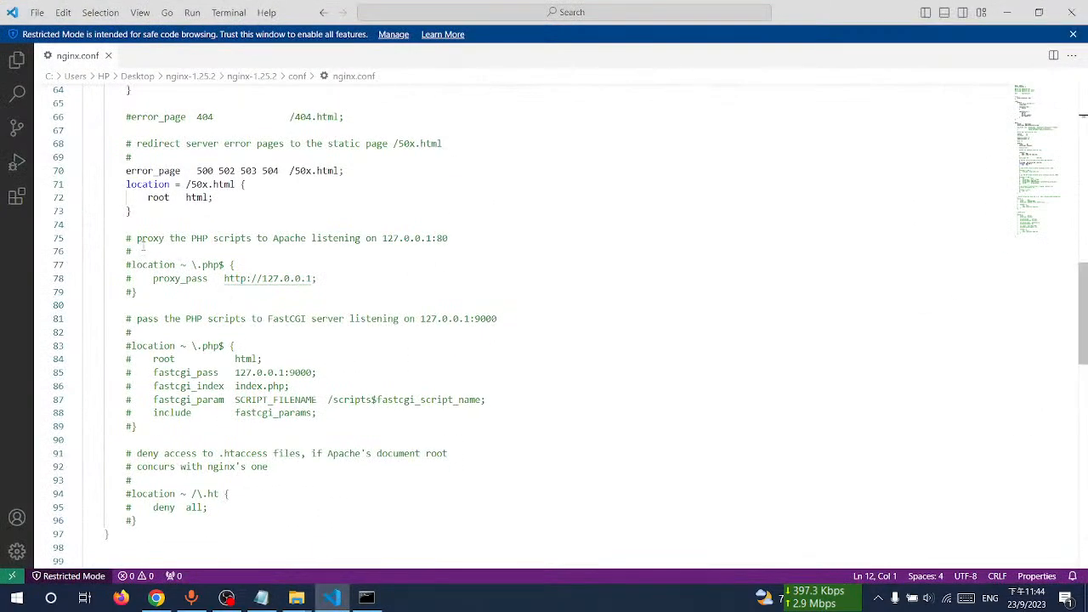
scroll(293, 360, up, 20)
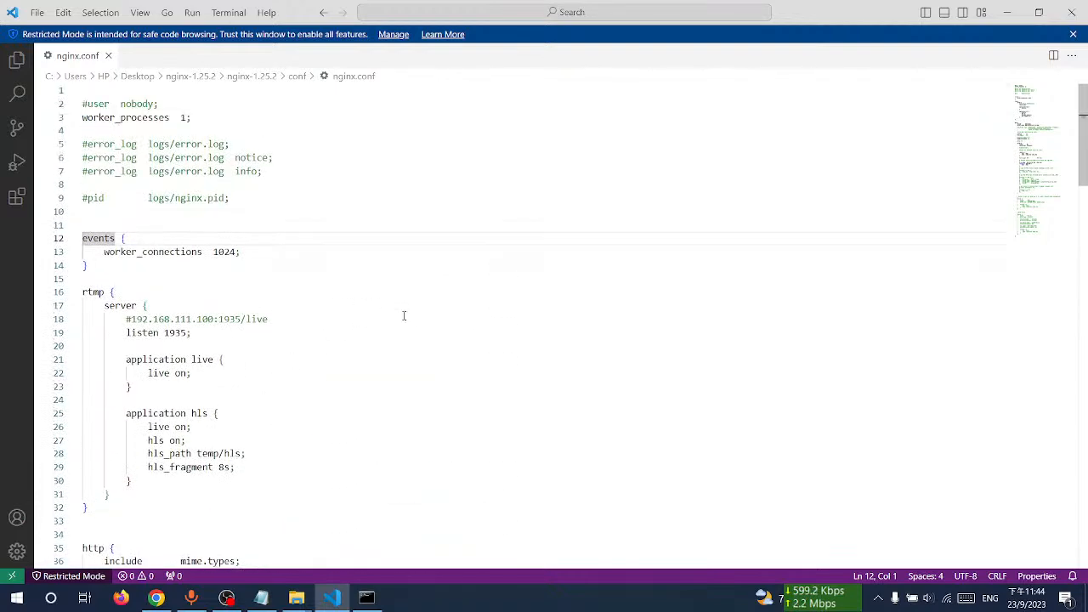
click(396, 315)
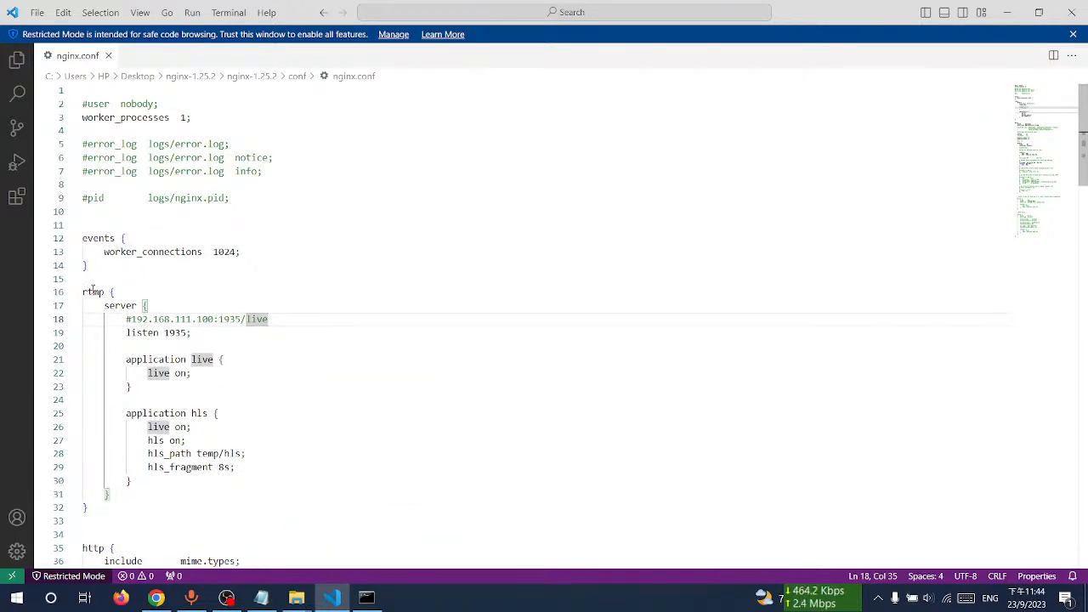
double_click(93, 291)
click(197, 295)
double_click(93, 292)
click(152, 294)
drag(87, 281, 173, 506)
key(ctrl+c)
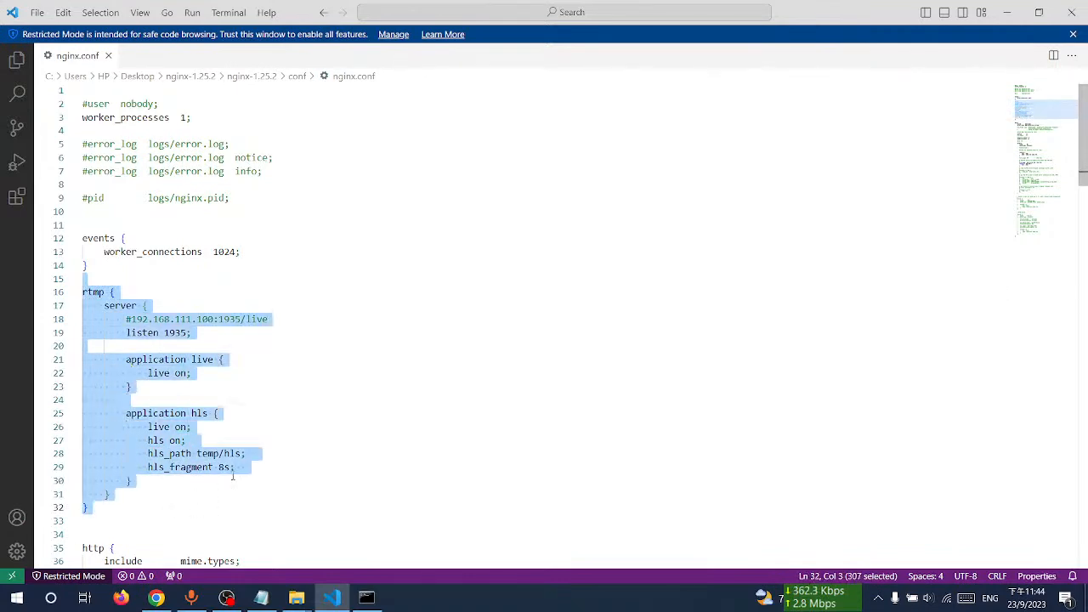
key(Delete)
scroll(230, 459, down, 20)
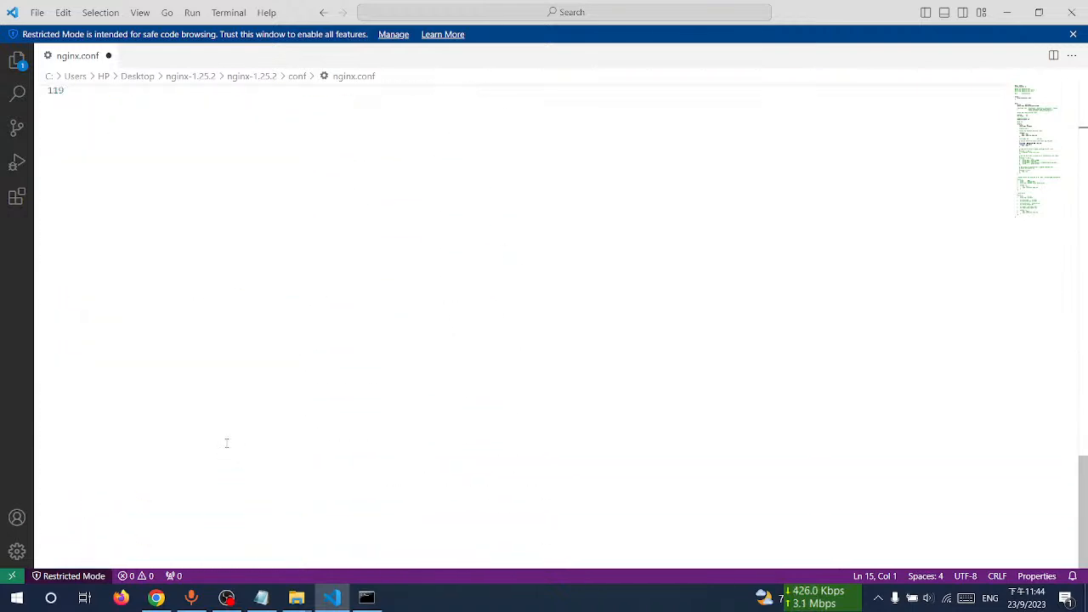
scroll(227, 443, up, 5)
click(174, 238)
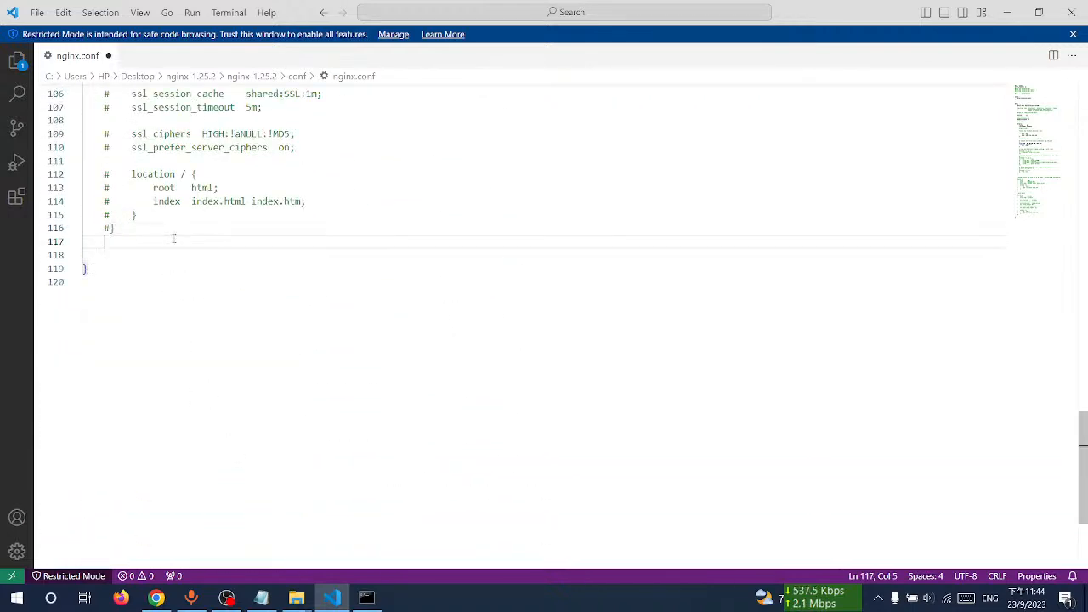
key(ctrl+v)
Step: Delete the commented #192.168.111.100:1935/live line inside the rtmp server block
drag(122, 282, 369, 279)
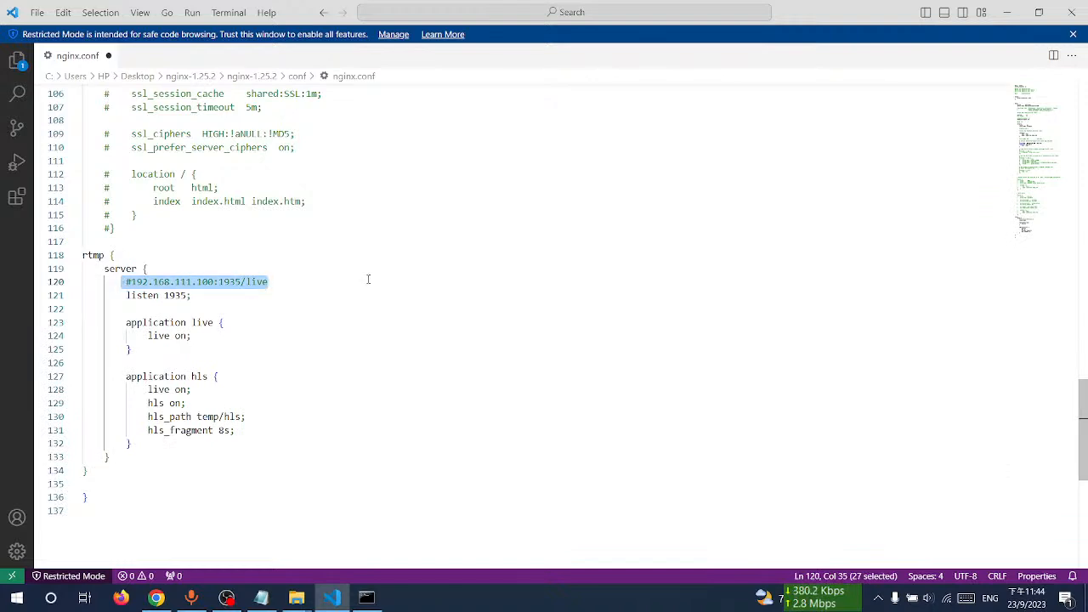
key(BackSpace)
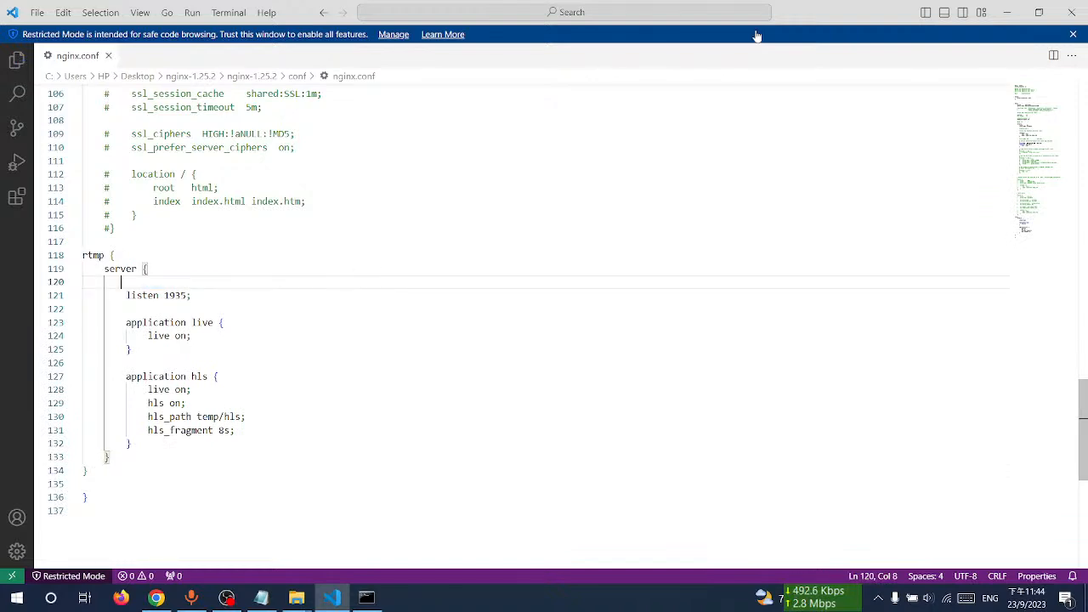
Step: Rerun nginx.exe in the command prompt
click(1007, 12)
click(366, 597)
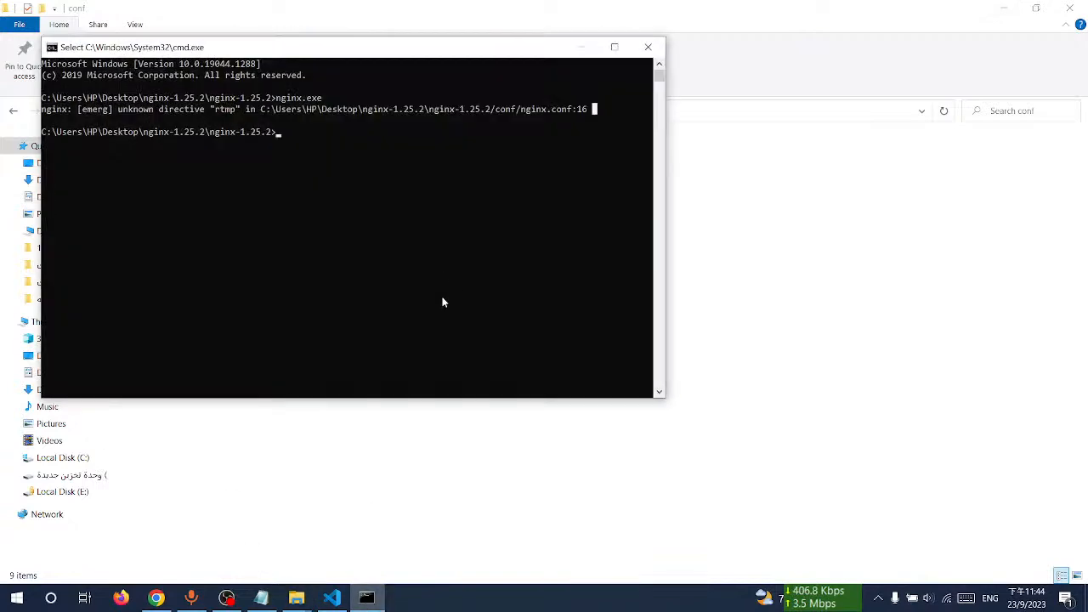
key(Escape)
key(Up)
key(Return)
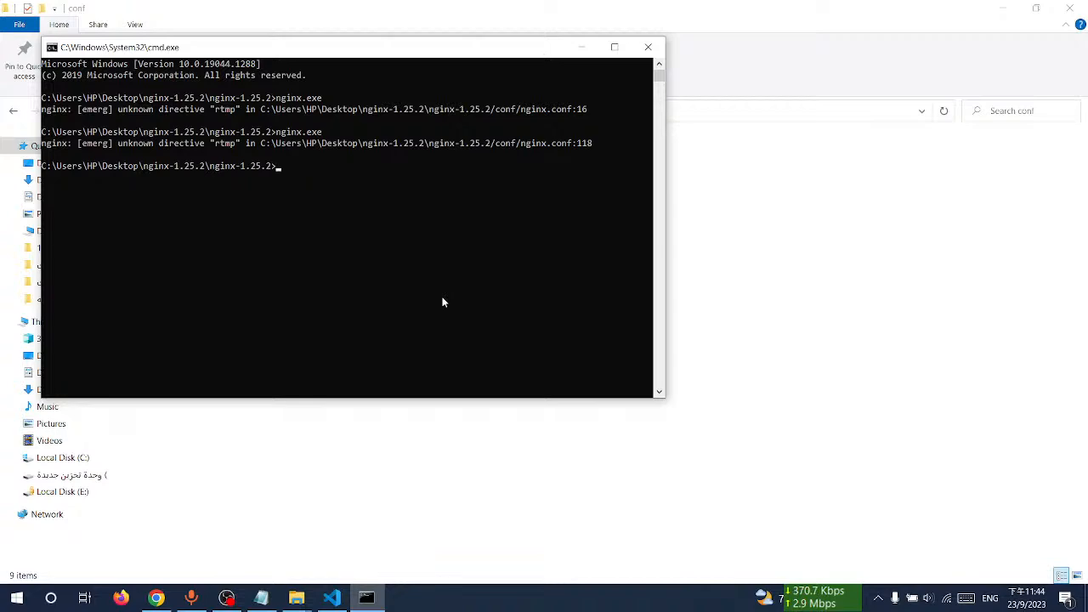
Step: Examine the rtmp block and the beginning of nginx.conf in the editor
click(331, 598)
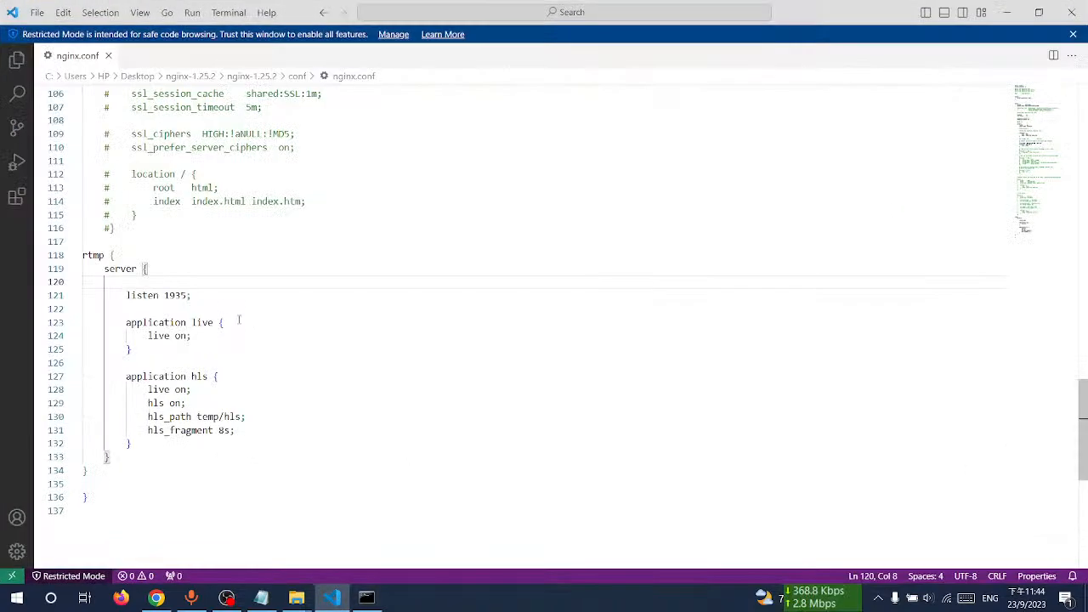
scroll(244, 374, up, 6)
scroll(158, 387, down, 3)
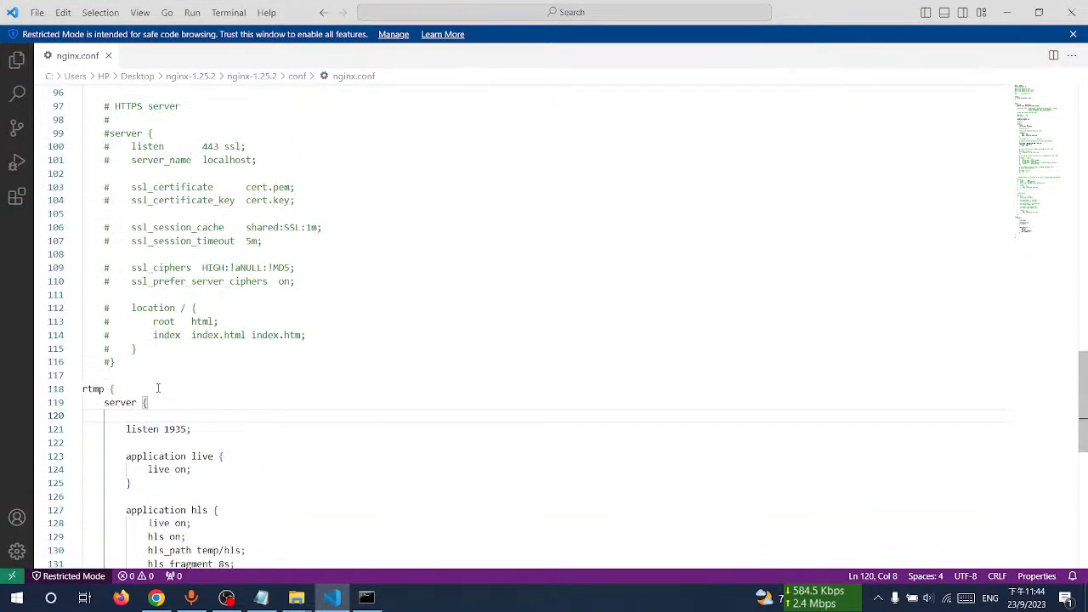
click(112, 403)
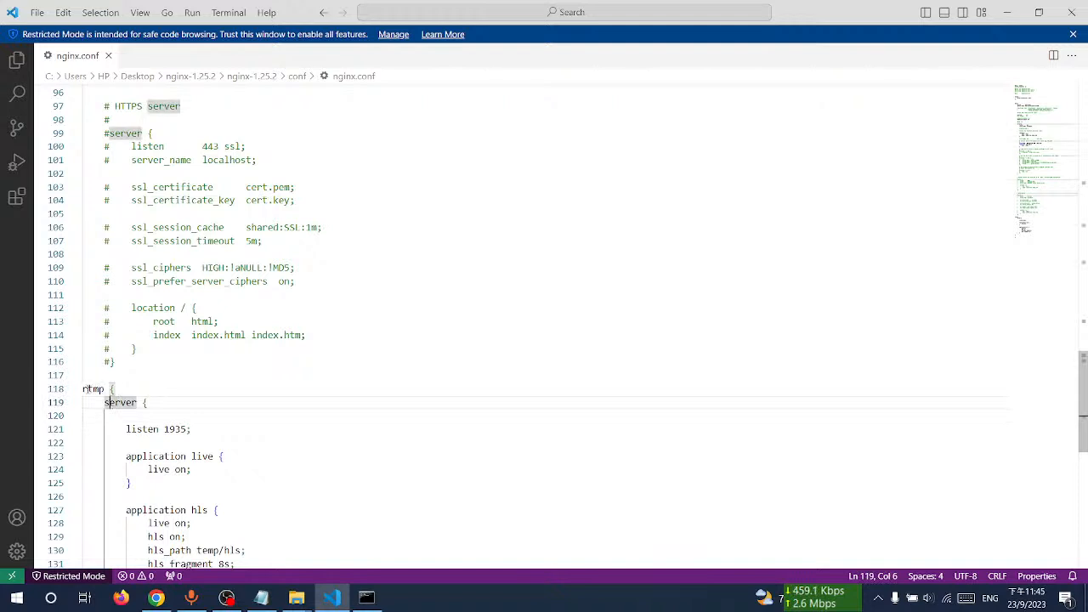
click(87, 388)
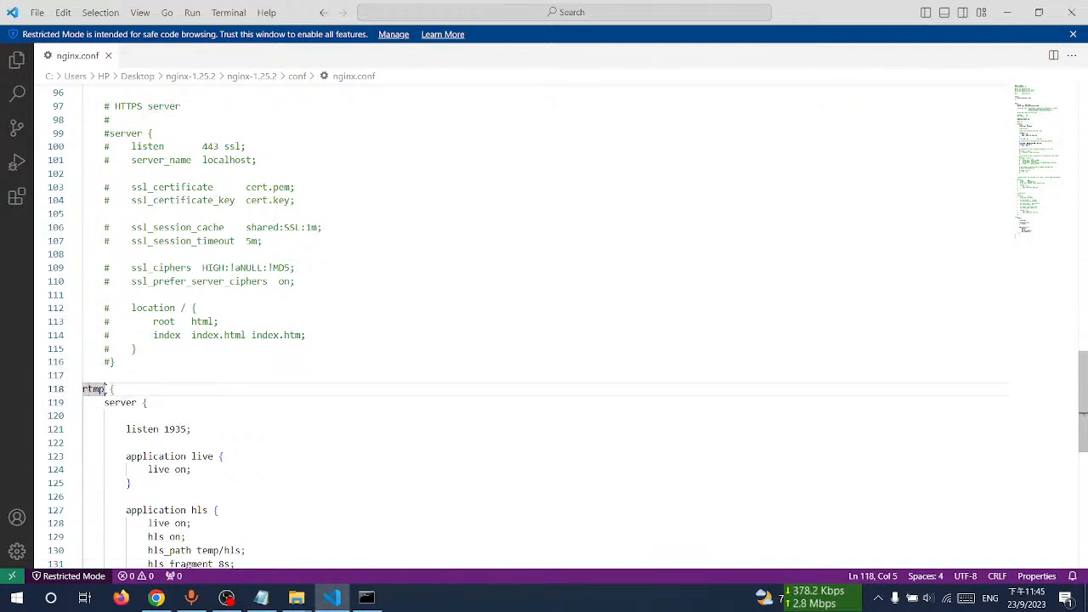
drag(106, 389, 100, 389)
click(208, 380)
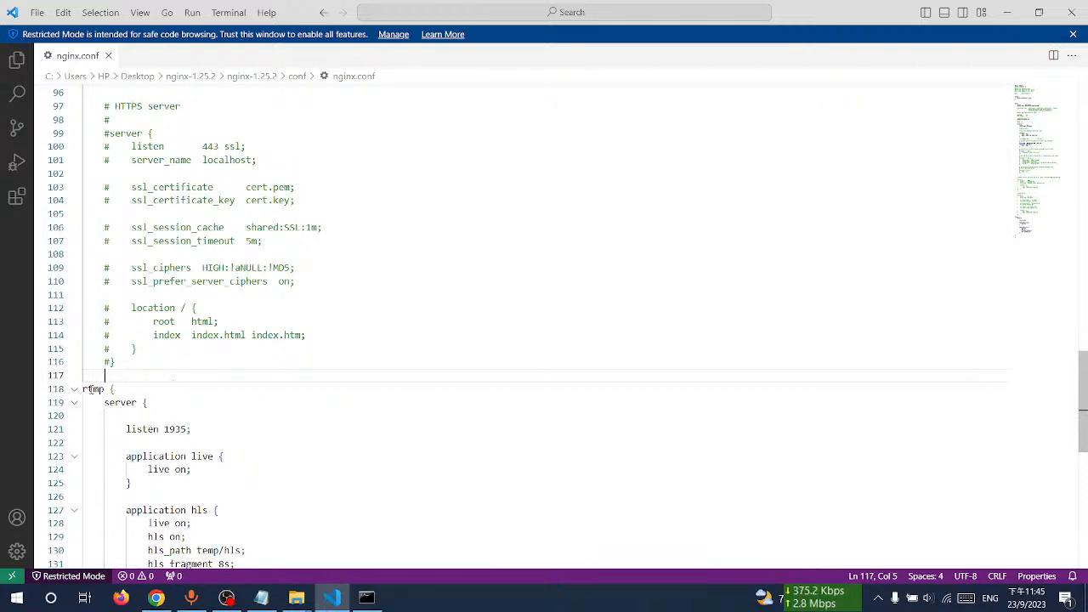
scroll(94, 388, up, 20)
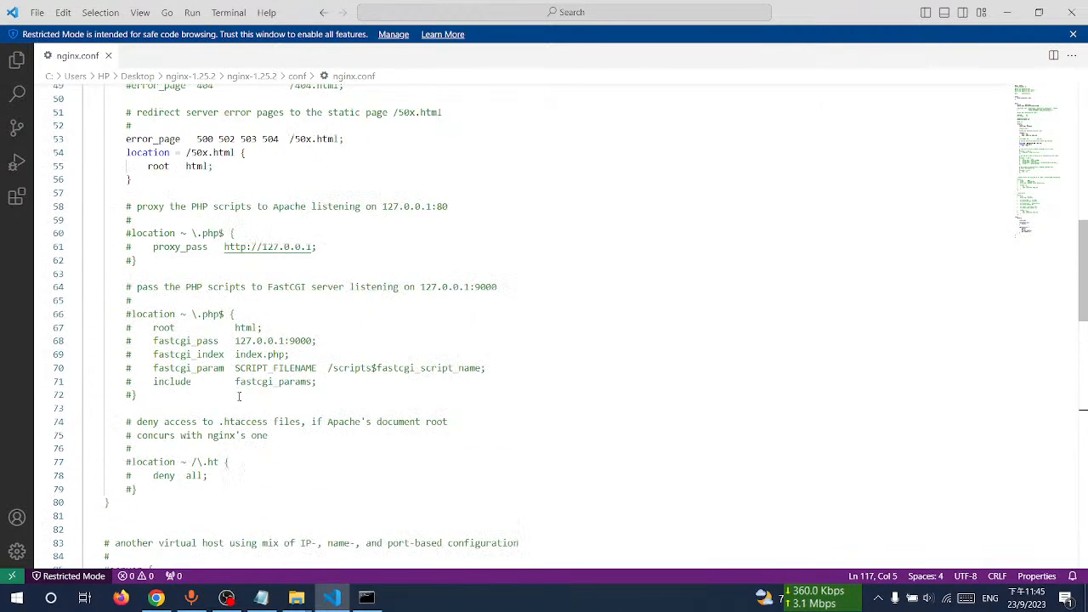
scroll(228, 395, up, 6)
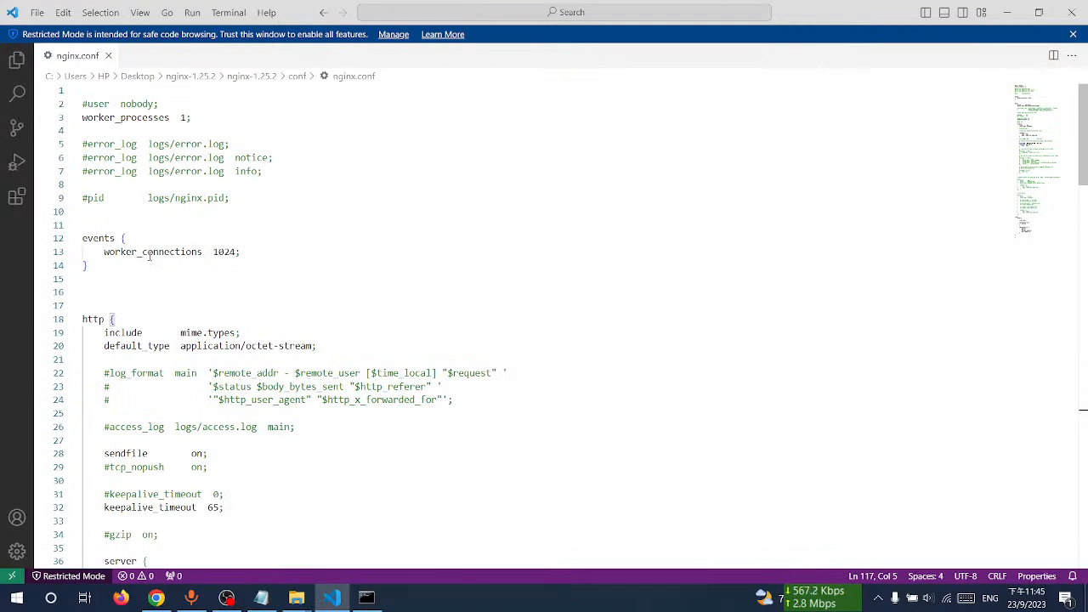
scroll(139, 201, down, 20)
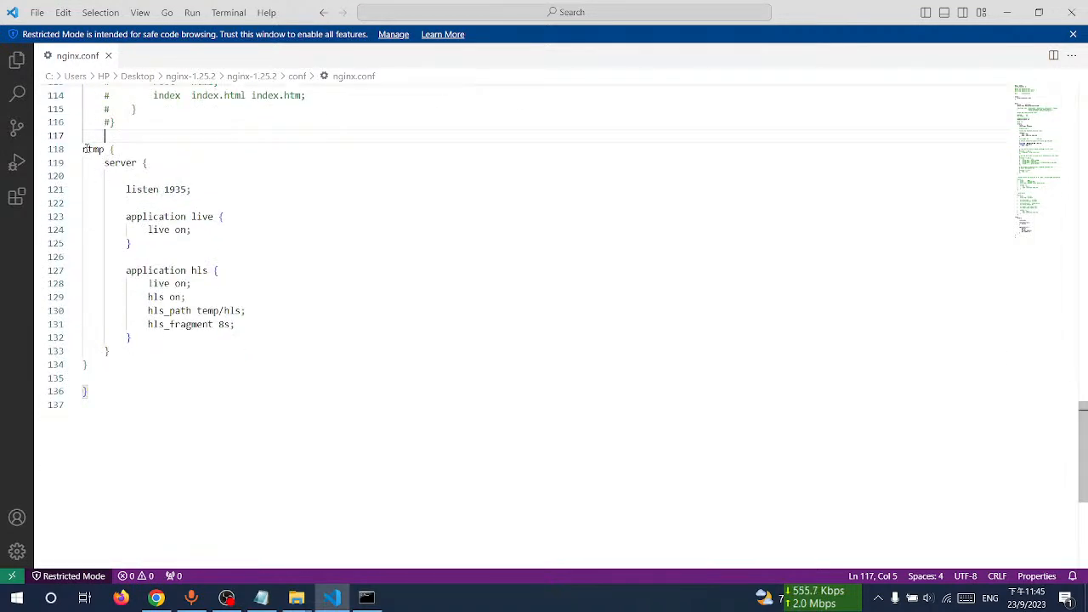
Step: Change the rtmp directive name to Rtmp
drag(88, 149, 82, 149)
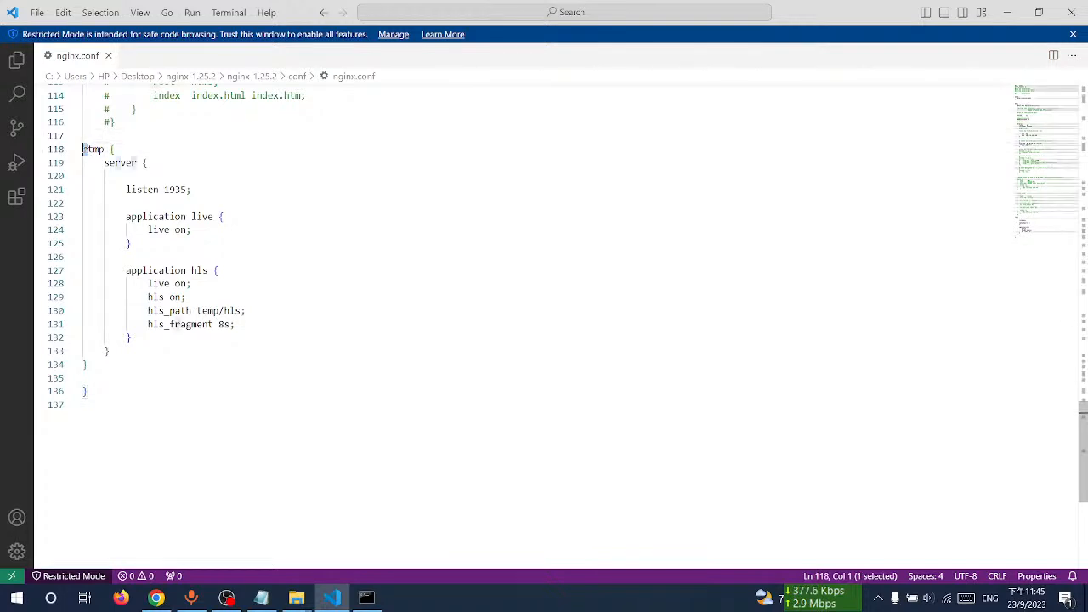
text(R)
click(655, 311)
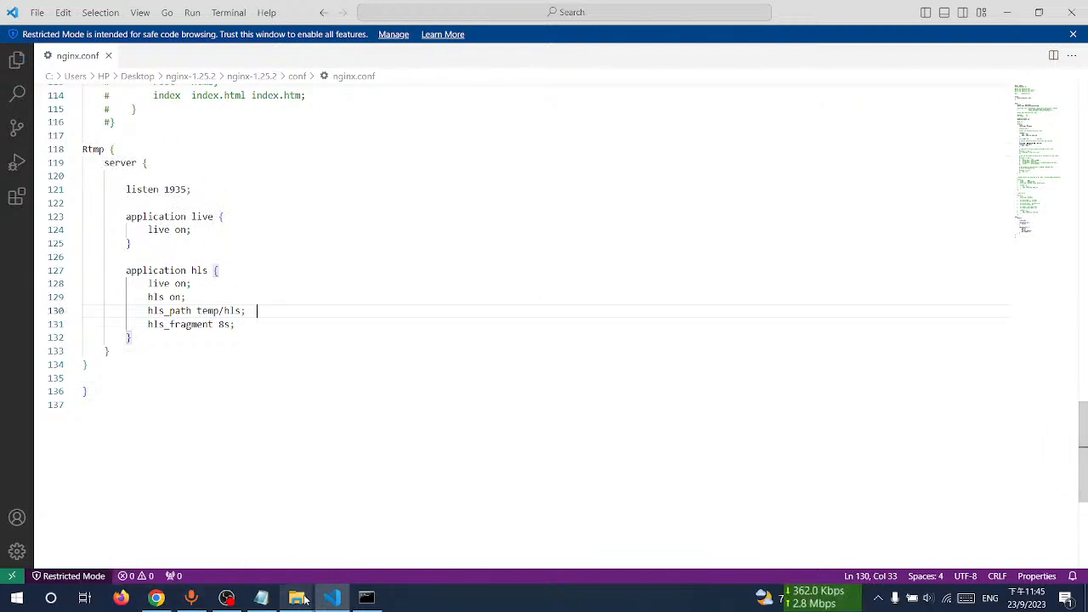
Step: Rerun nginx.exe in the command prompt
click(366, 598)
key(Up)
key(Return)
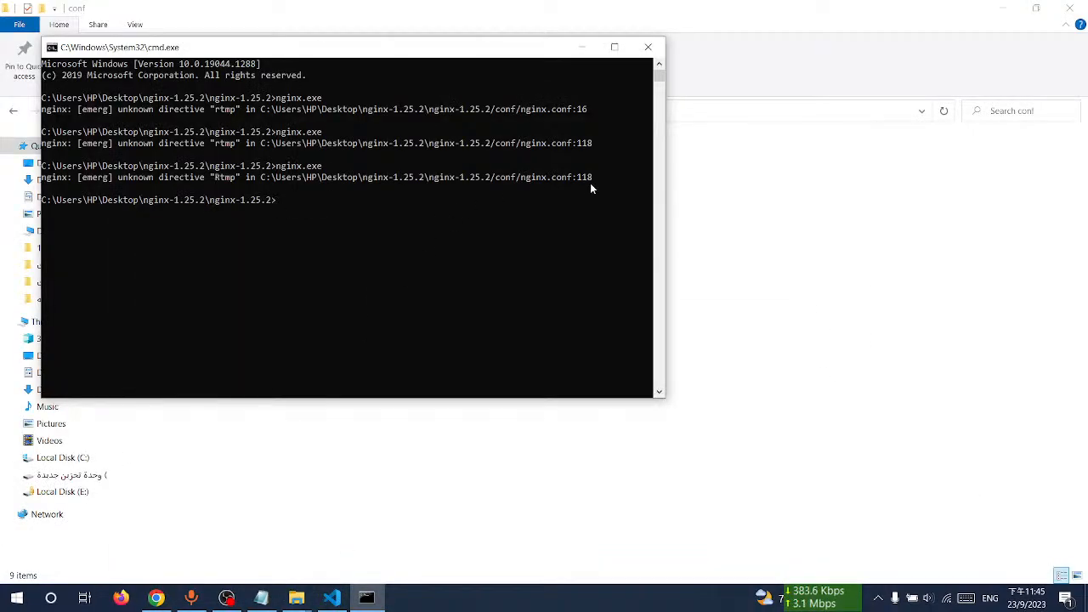
click(780, 495)
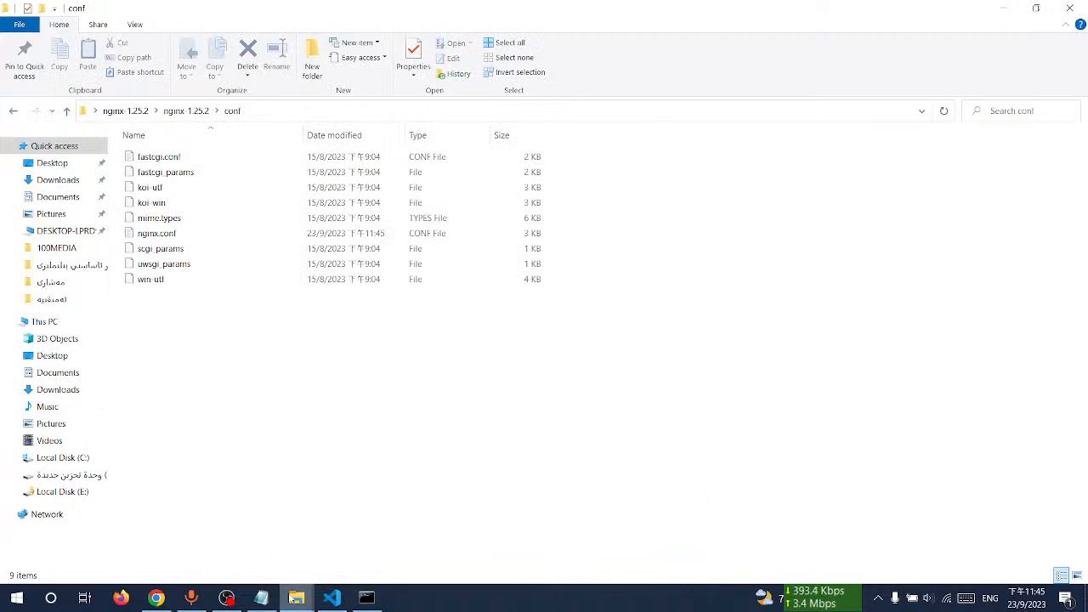
click(226, 597)
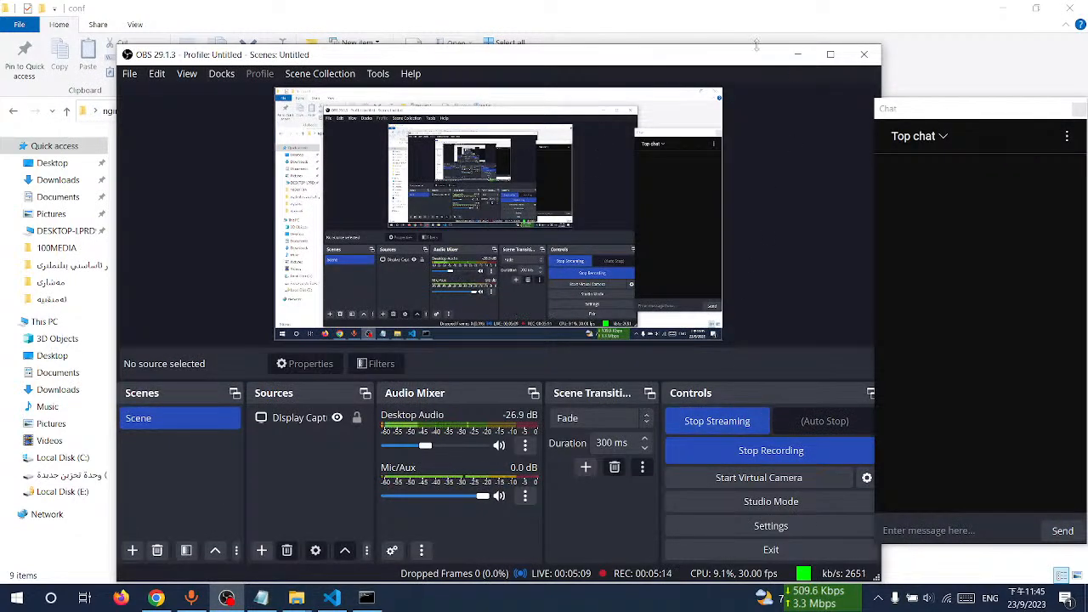
click(798, 53)
click(1004, 9)
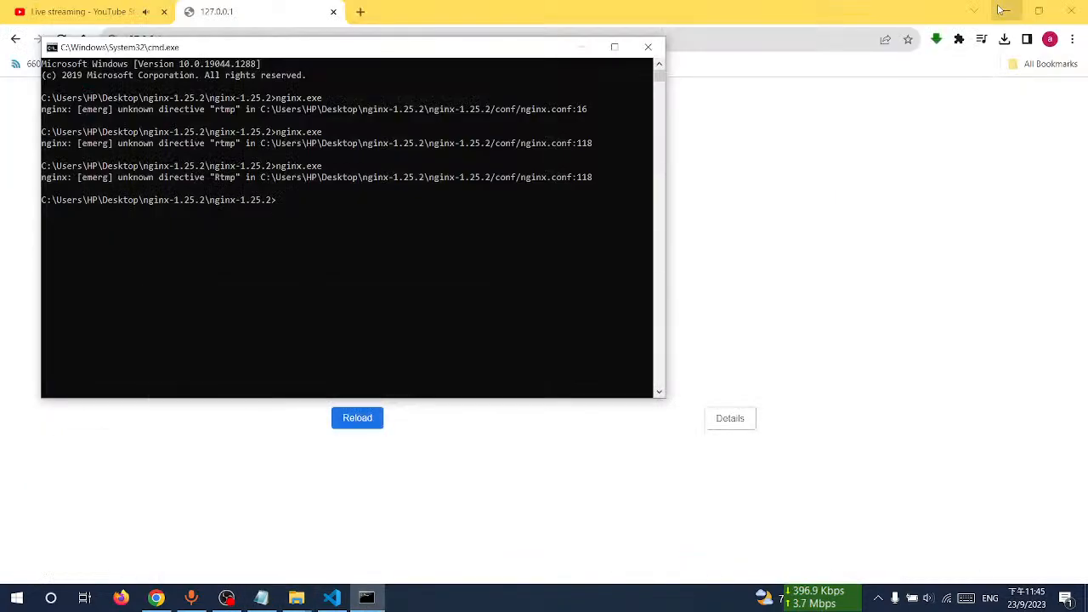
click(605, 47)
click(1054, 10)
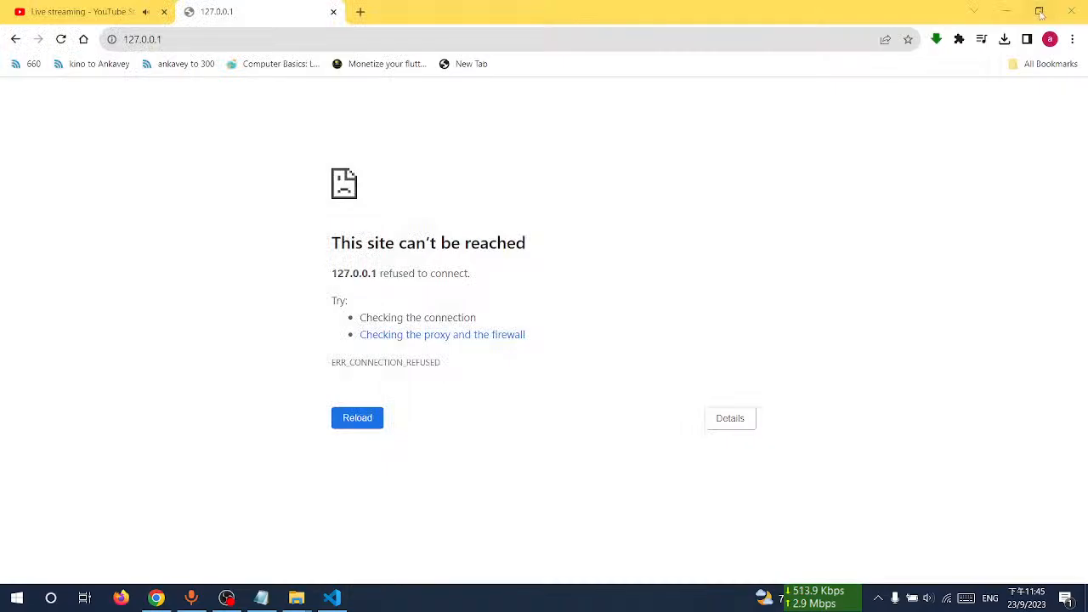
click(1006, 9)
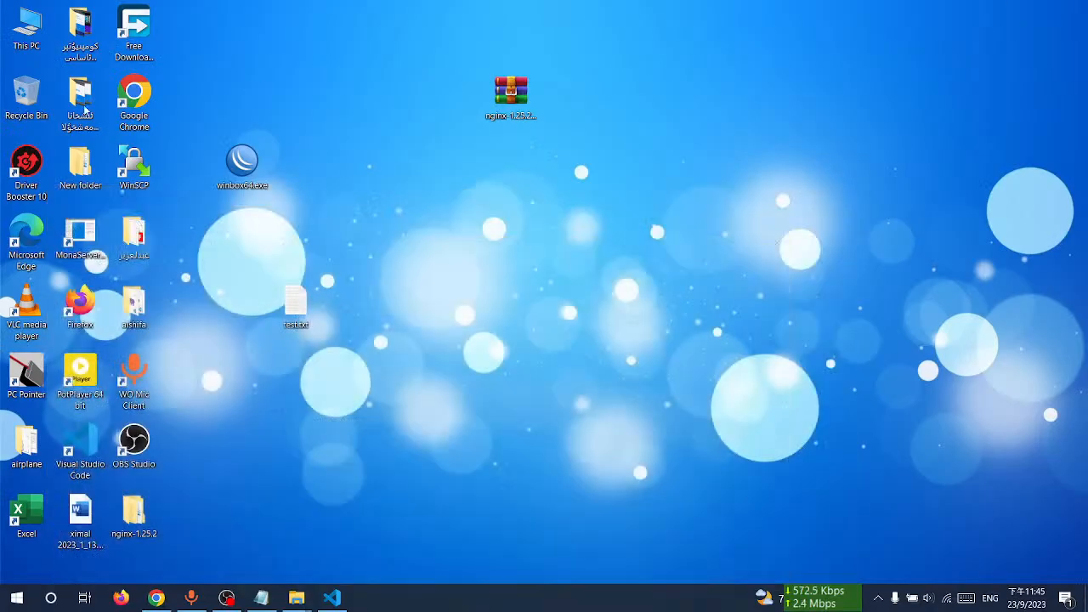
Step: Open nginx.conf from the conf folder inside rtmp_server.rar on drive D
double_click(34, 43)
double_click(365, 269)
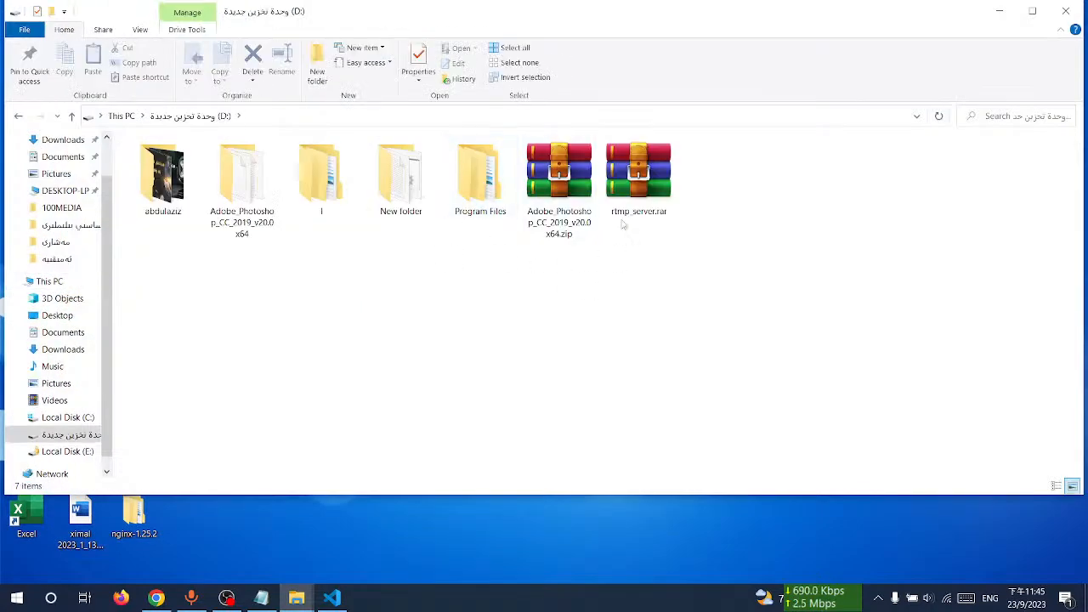
double_click(638, 179)
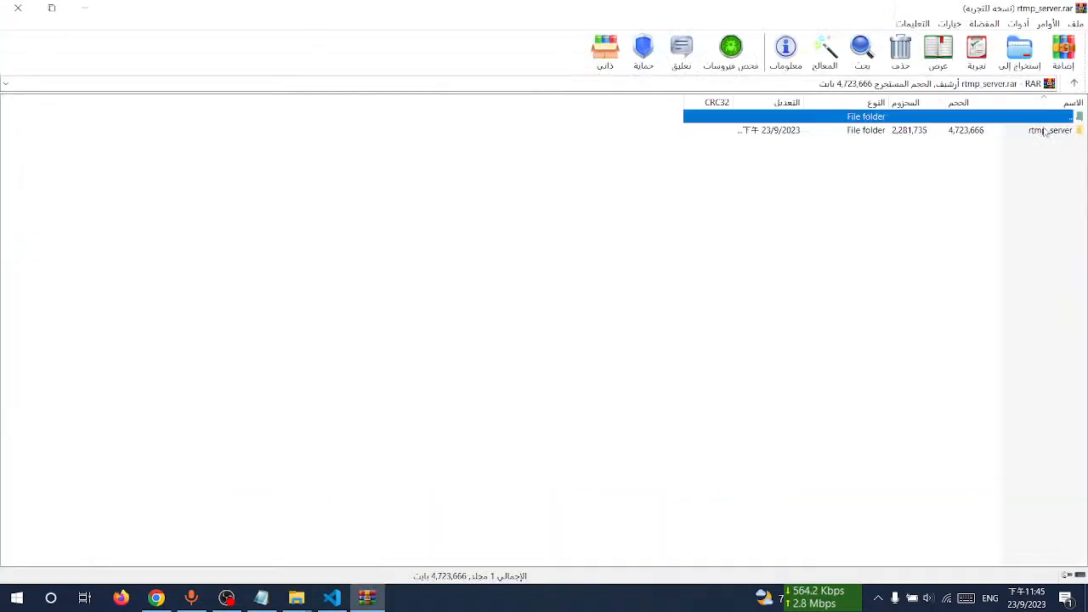
double_click(1046, 130)
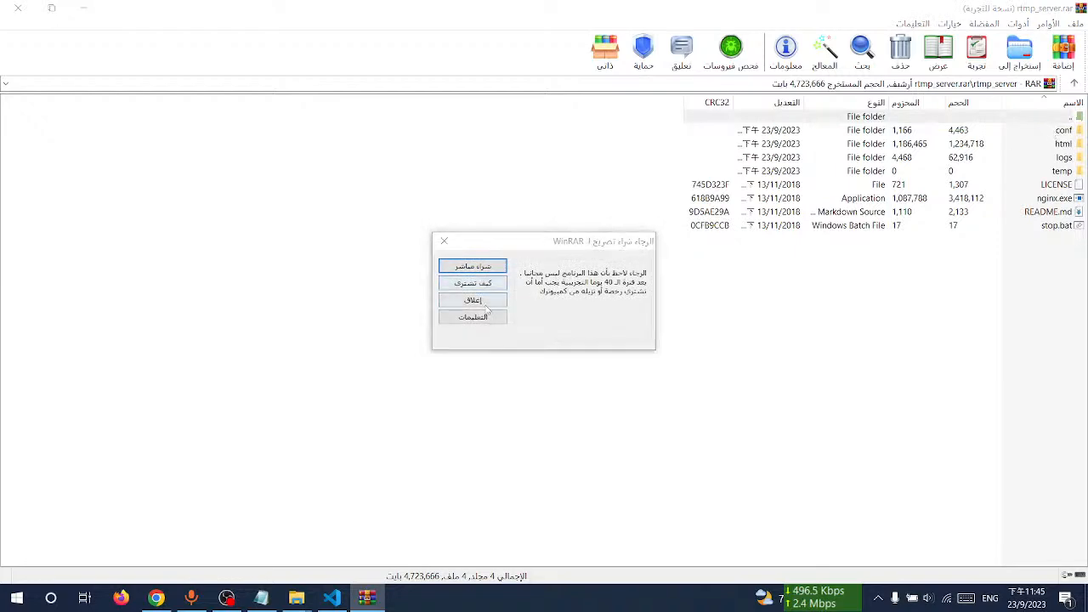
click(486, 305)
double_click(1065, 134)
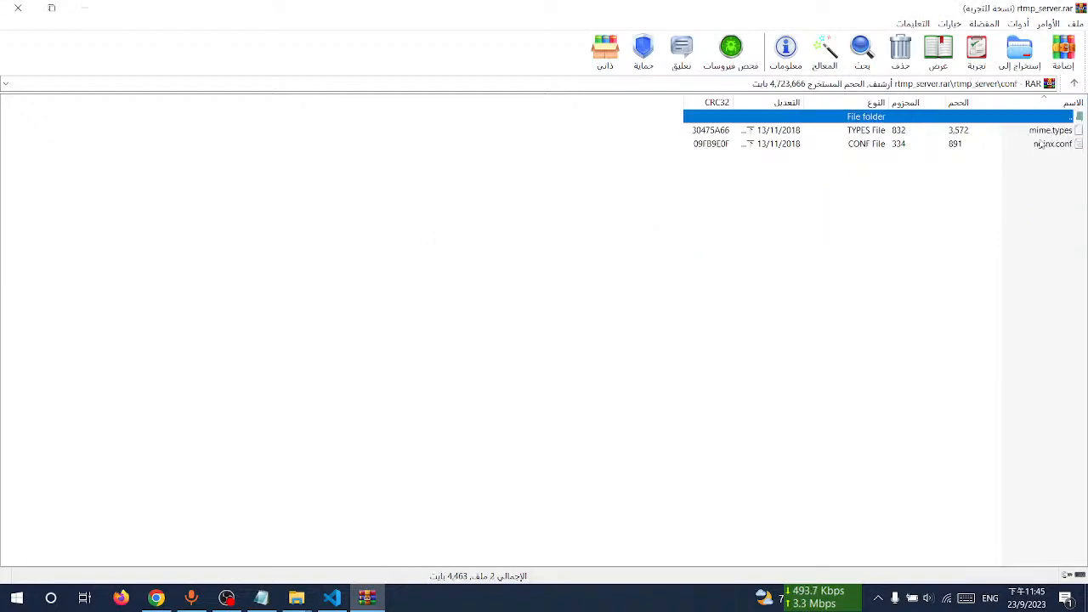
double_click(1048, 144)
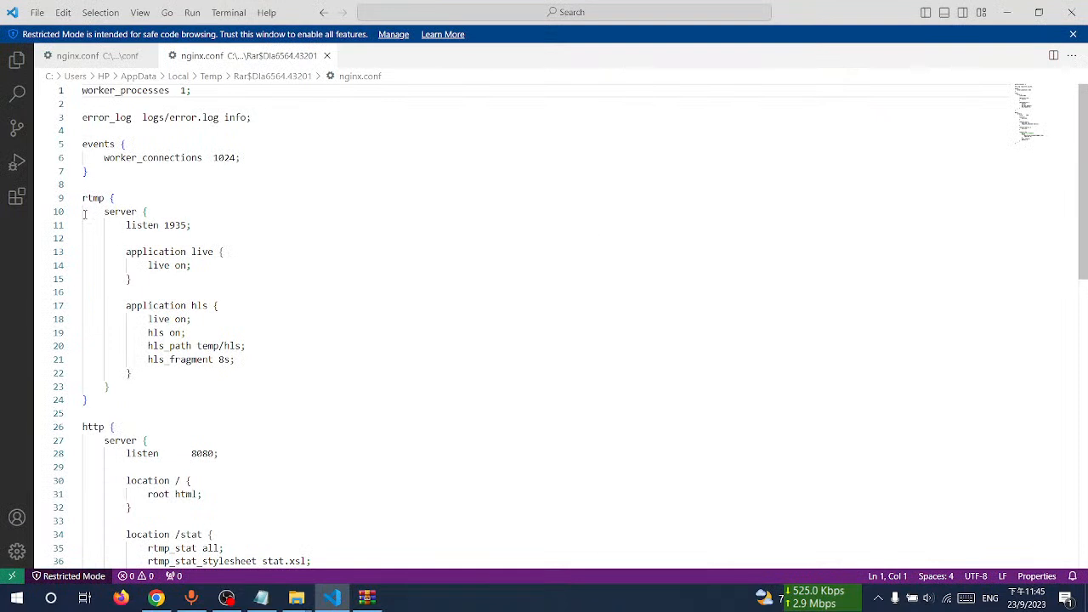
Step: Copy the whole rtmp block from the archive's nginx.conf
drag(84, 196, 175, 400)
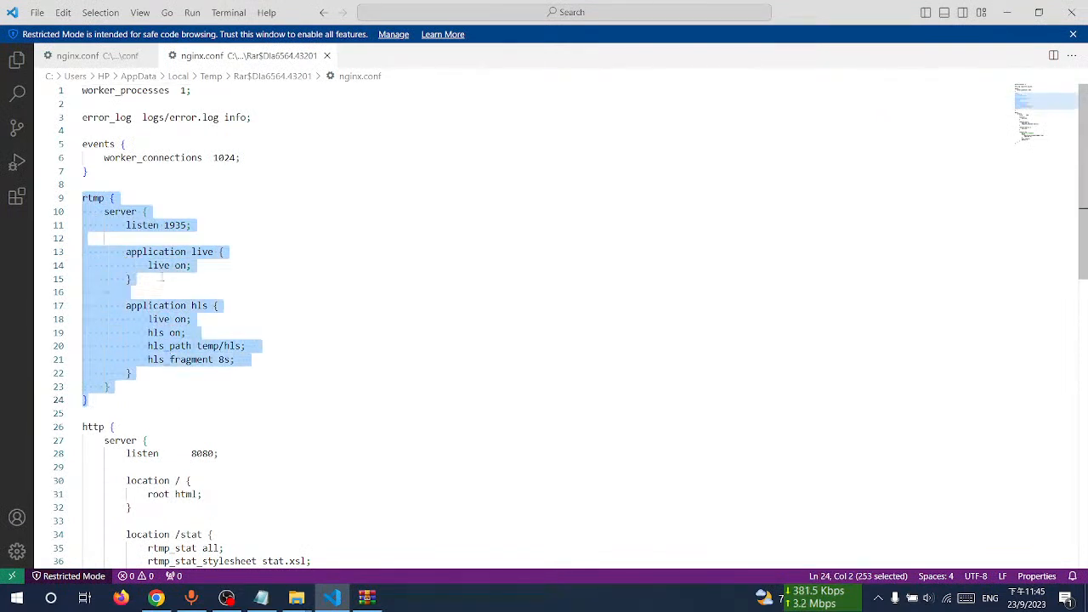
right_click(153, 255)
click(196, 335)
click(129, 177)
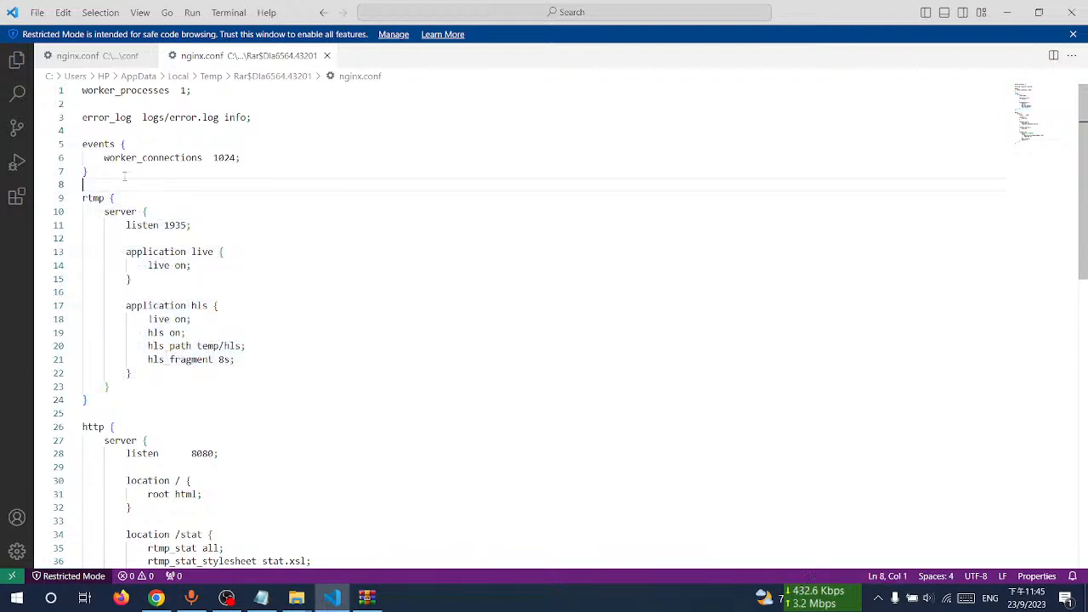
Step: Close the WinRAR archive and drive windows and return to the editor
click(1007, 12)
click(2, 5)
click(318, 355)
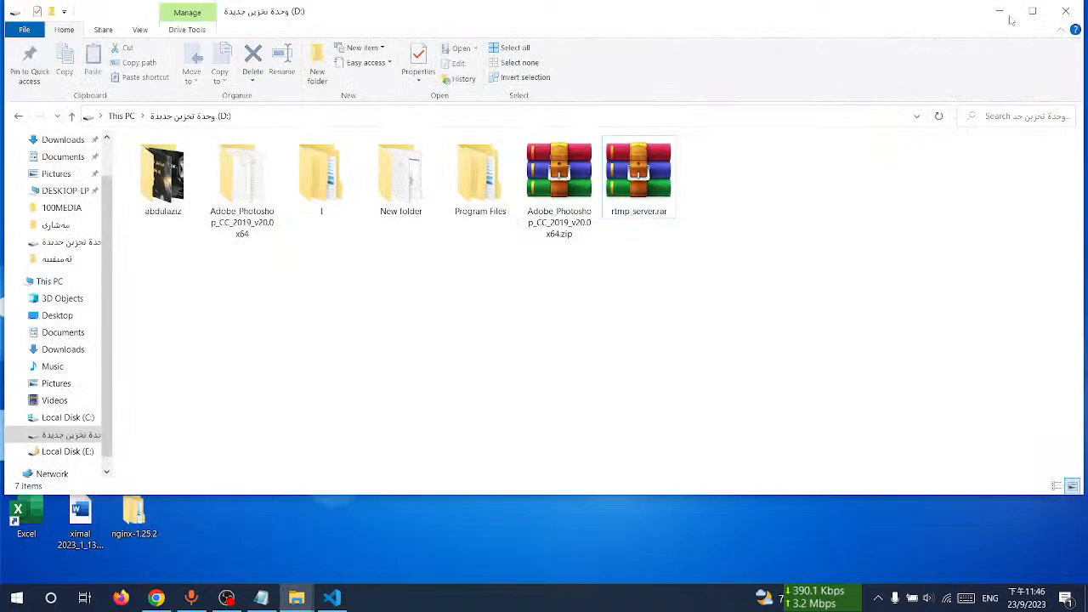
click(1067, 12)
click(332, 598)
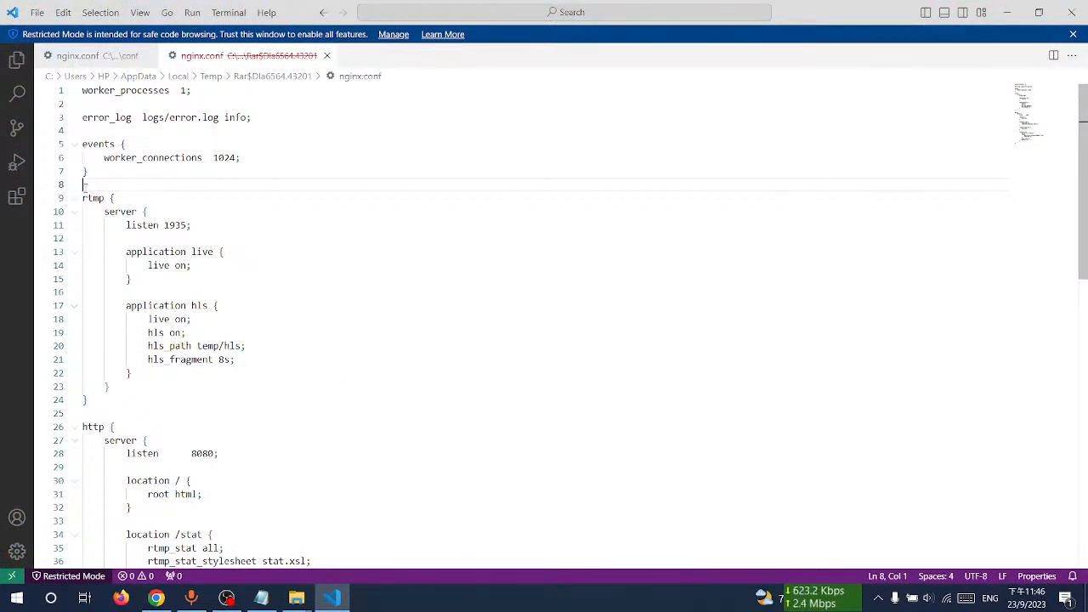
Step: Switch to the Desktop nginx-1.25.2 nginx.conf and delete the Rtmp block at the end of the file
click(326, 55)
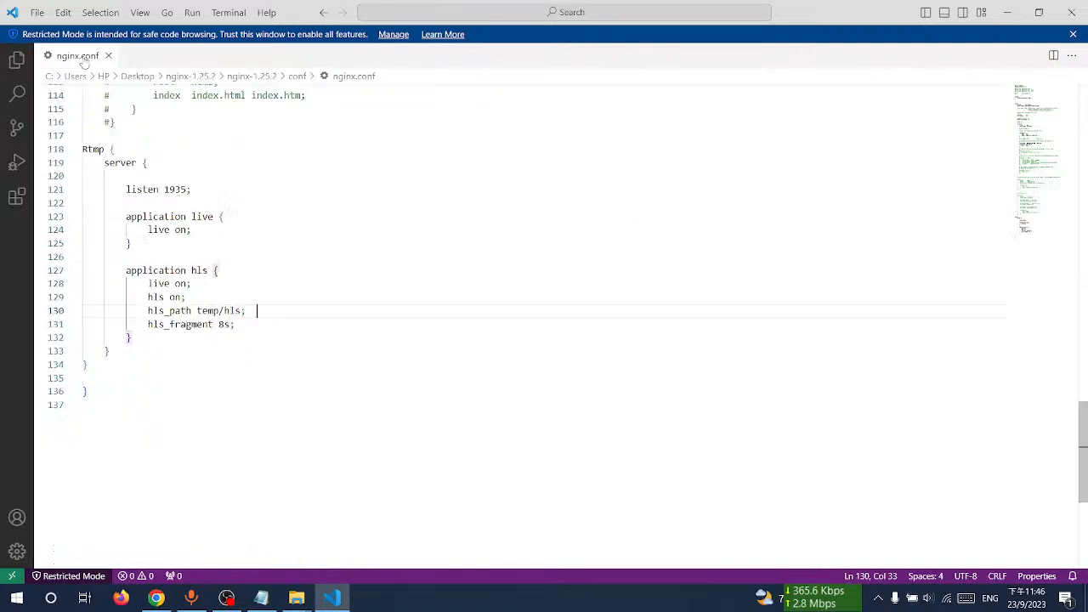
drag(88, 142, 160, 473)
drag(89, 365, 82, 150)
key(Delete)
Step: Paste the copied rtmp block on the empty line between the events and http blocks
scroll(245, 239, up, 20)
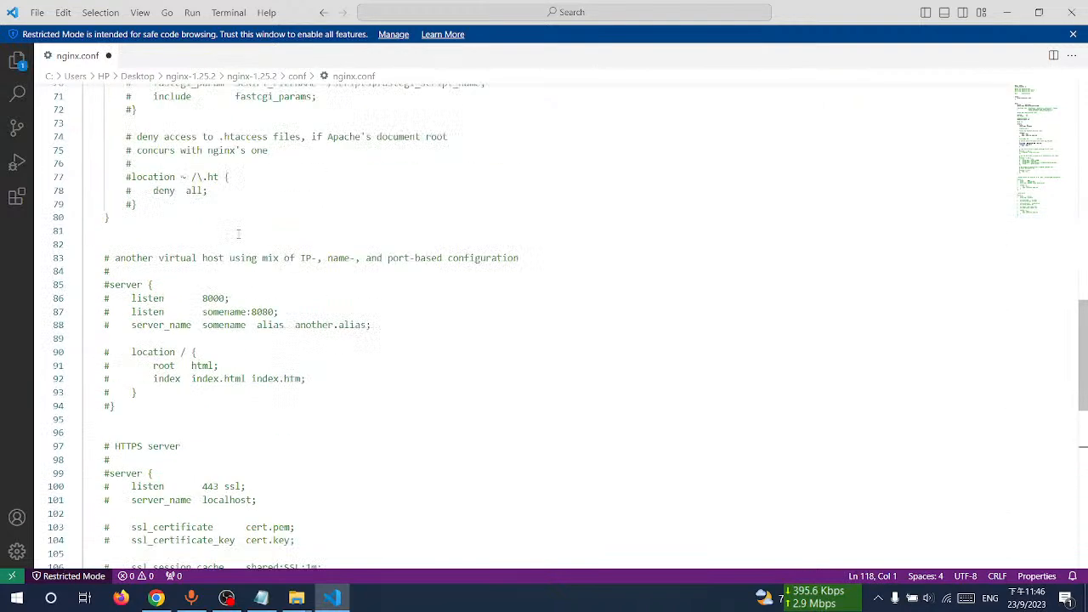
scroll(199, 236, up, 3)
click(102, 292)
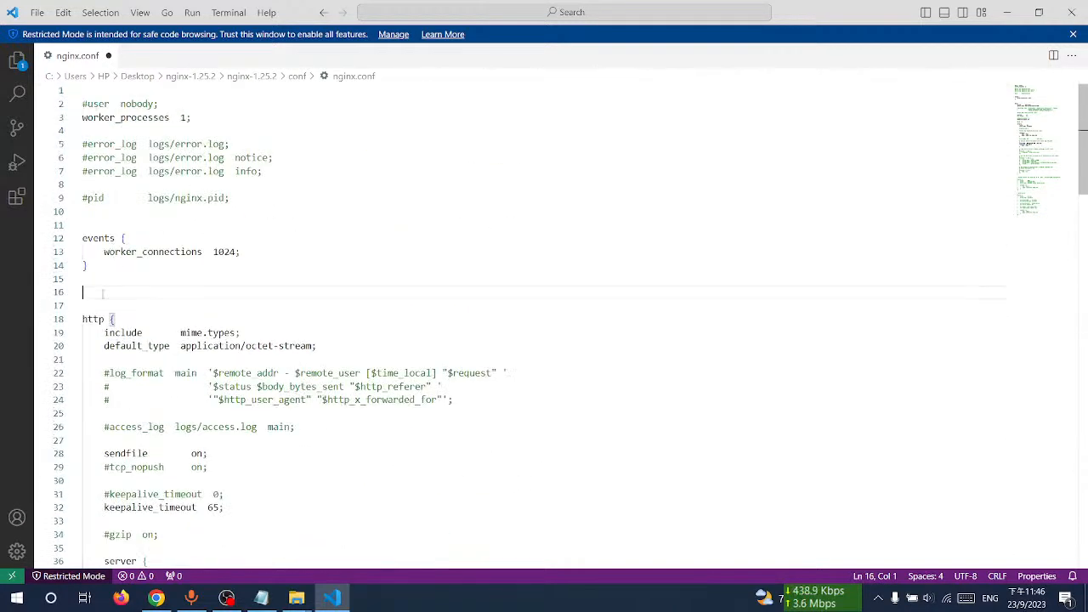
key(ctrl+v)
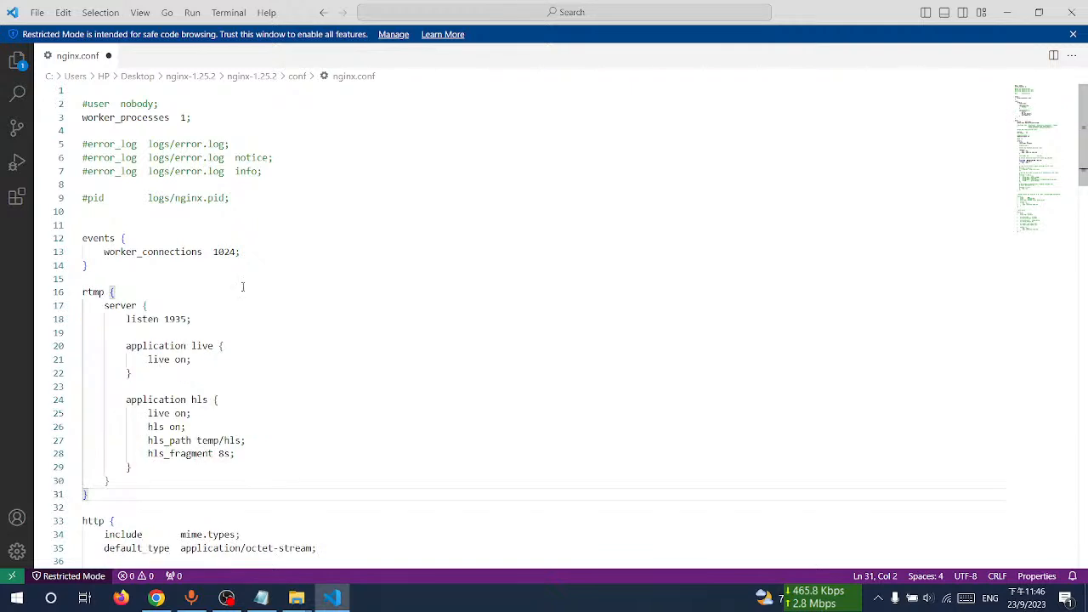
Step: Open a command prompt in the nginx-1.25.2 folder and run nginx.exe there
mouse_move(299, 600)
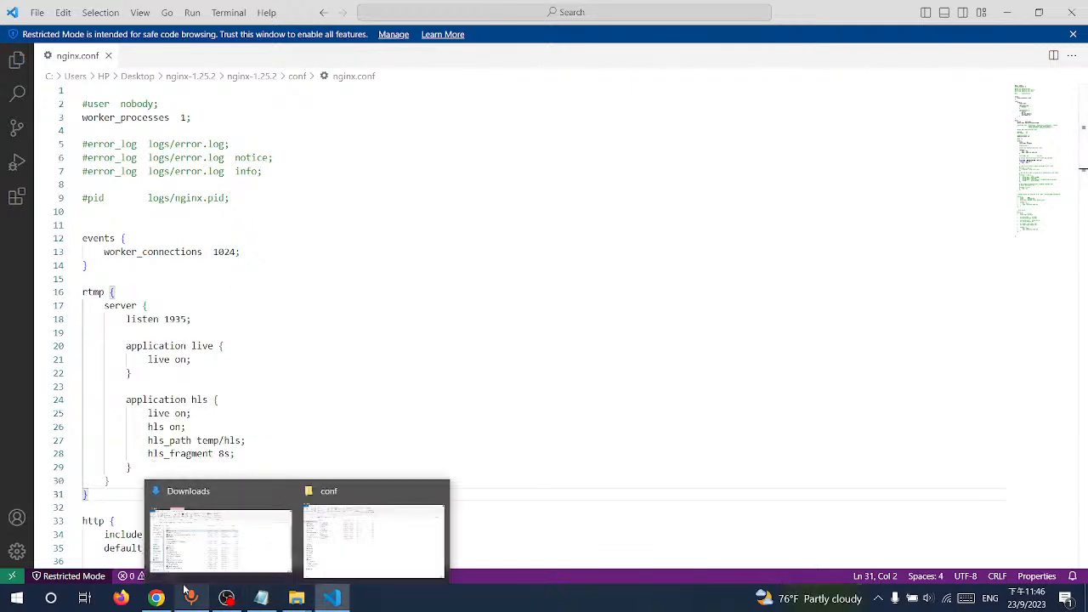
click(374, 540)
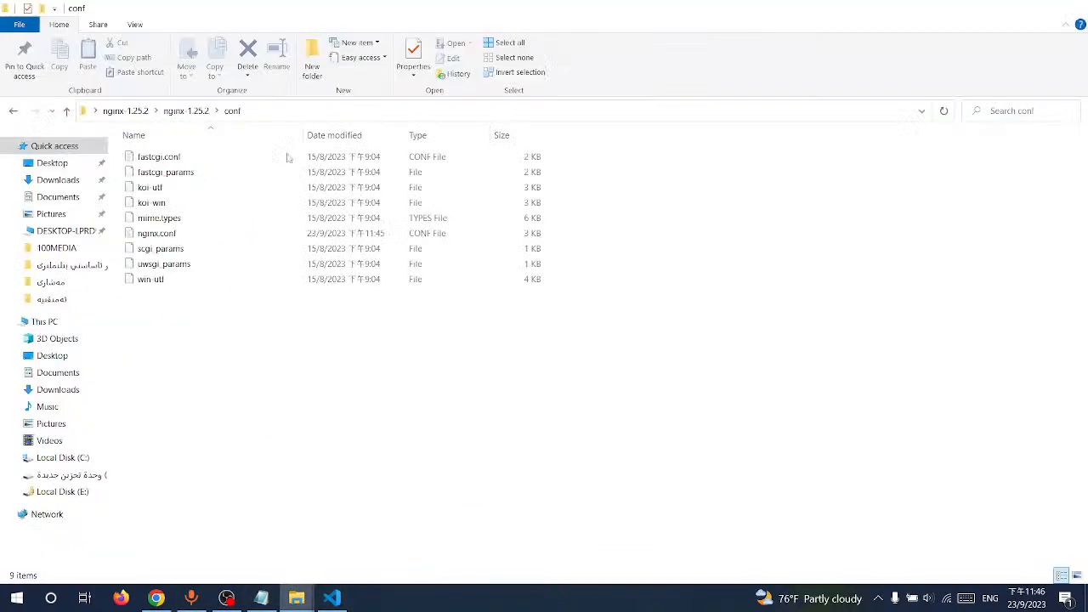
click(195, 111)
click(297, 113)
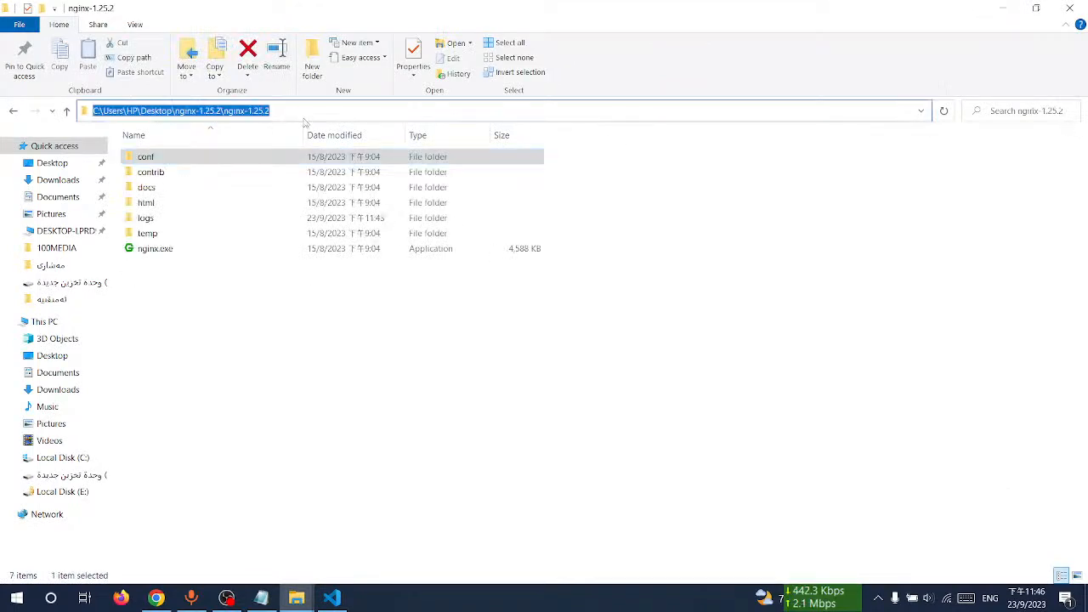
text(cmd)
key(Return)
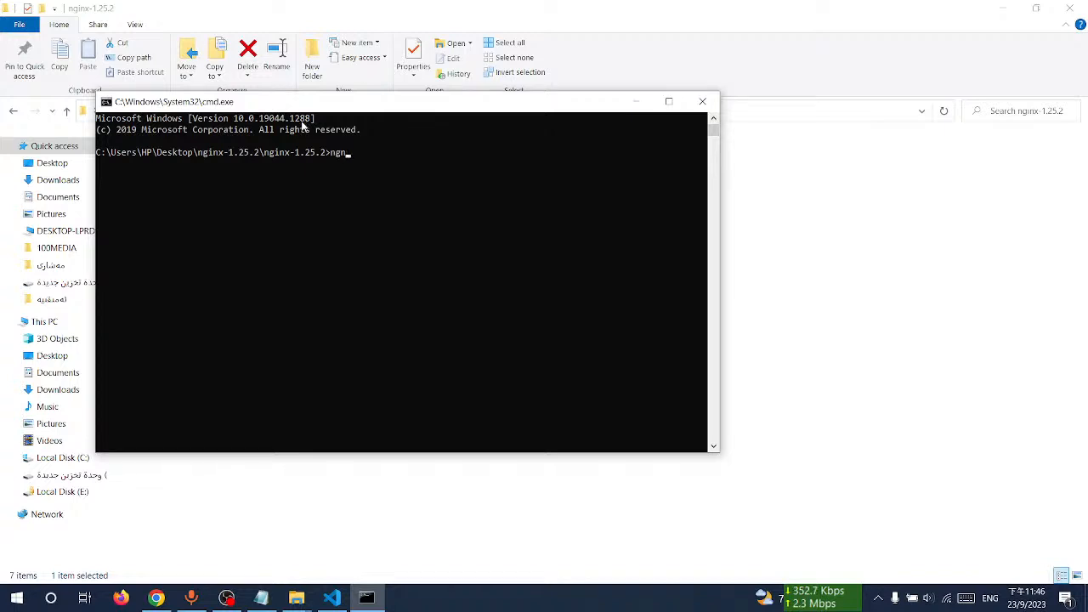
key(Return)
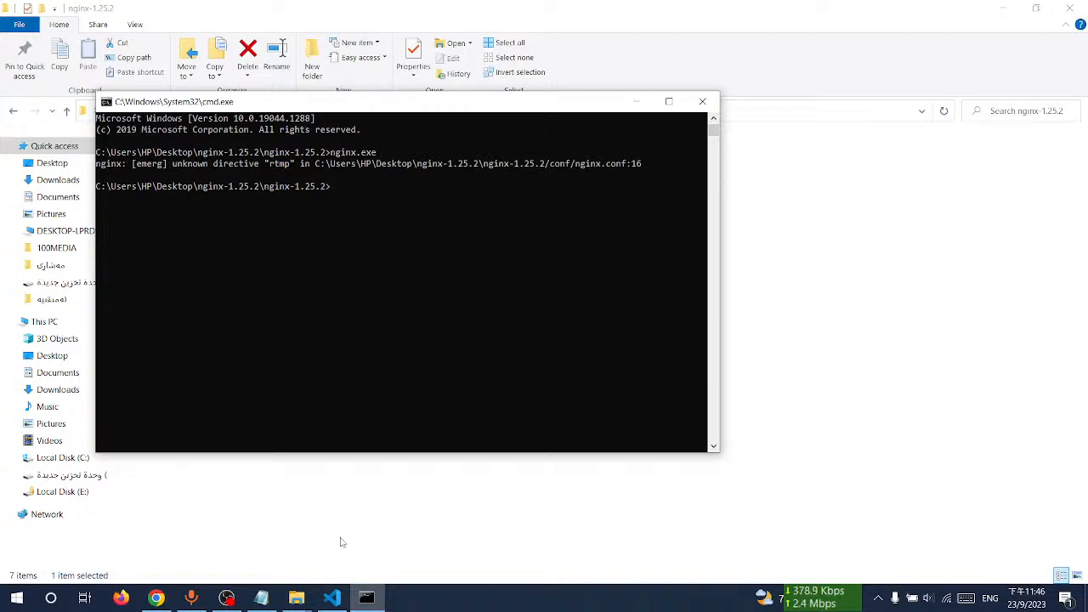
Step: Open rtmp_server.rar on drive D, browse into its rtmp_server conf folder and select nginx.conf
mouse_move(296, 598)
click(377, 548)
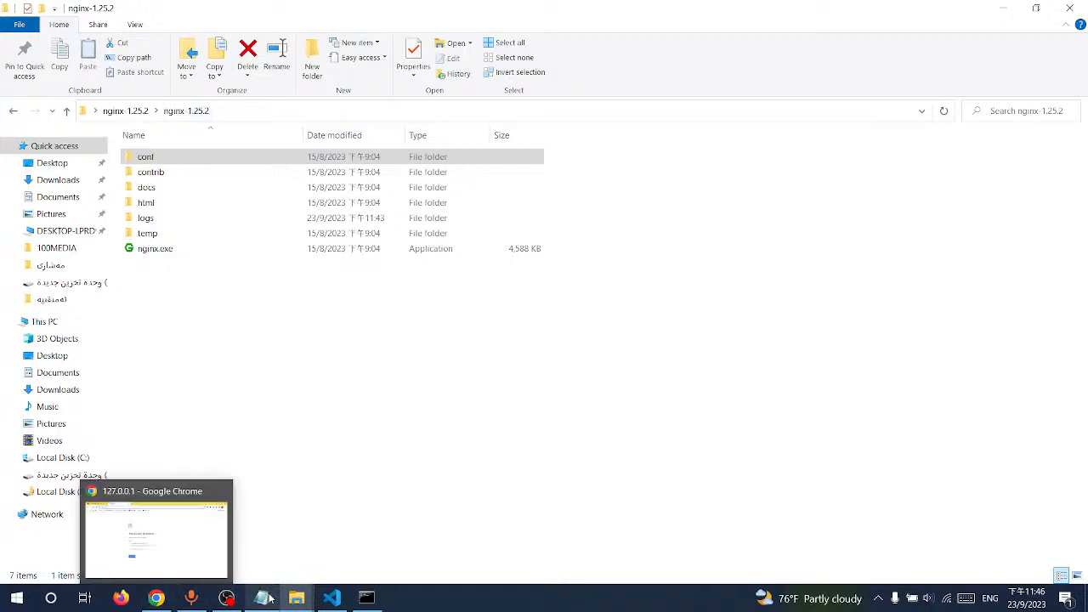
mouse_move(289, 601)
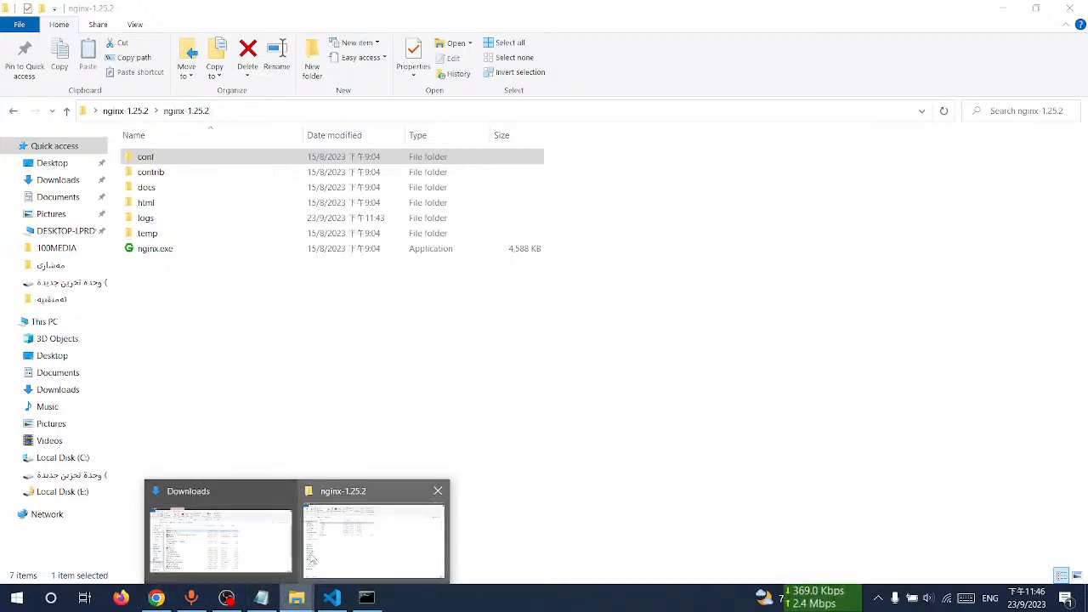
click(214, 542)
click(81, 441)
double_click(644, 175)
double_click(1020, 130)
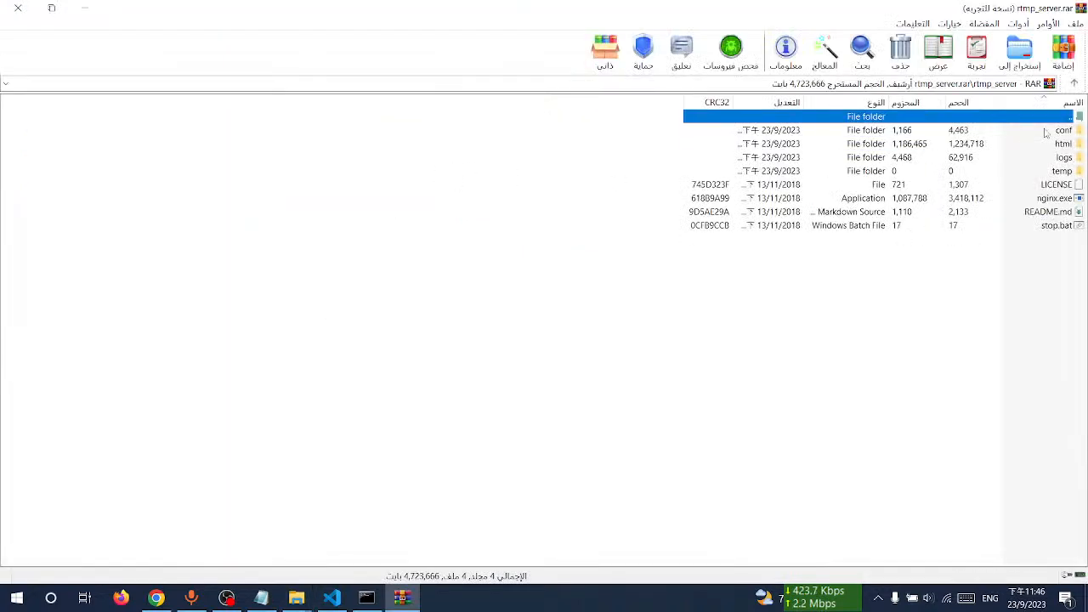
double_click(1056, 133)
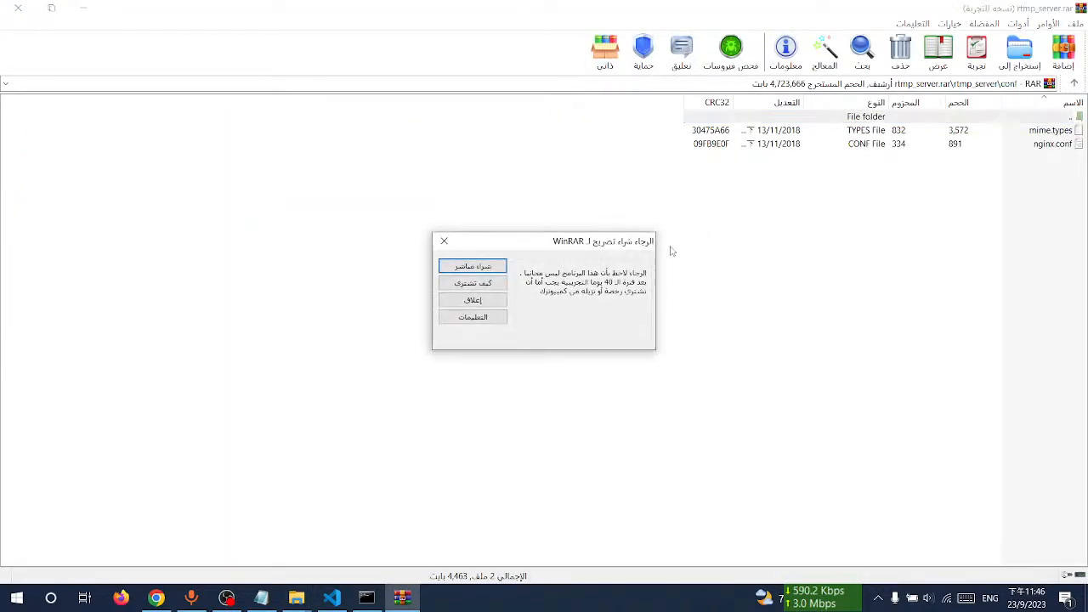
click(473, 300)
click(1054, 144)
Step: Close the drive D window and move the archive's nginx.conf into nginx-1.25.2's conf folder, replacing the existing file
drag(729, 16, 567, 354)
click(520, 225)
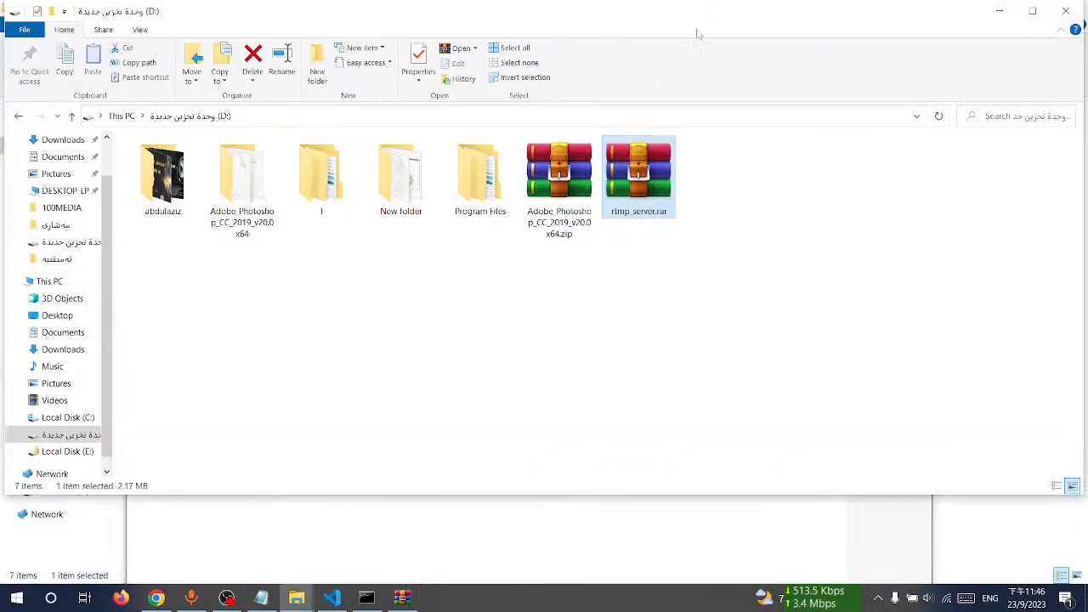
click(1065, 10)
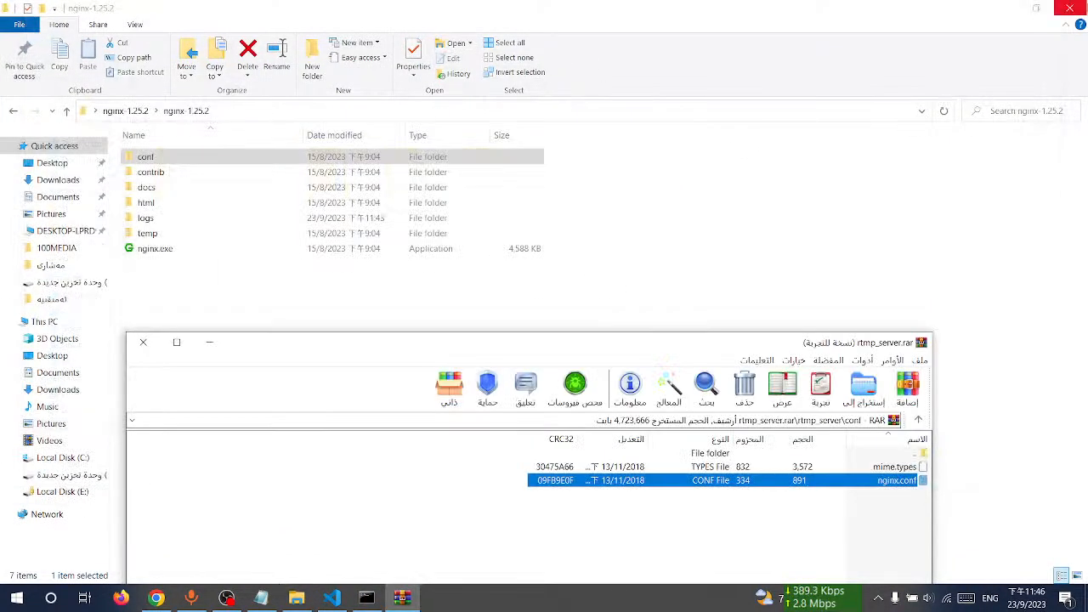
double_click(149, 156)
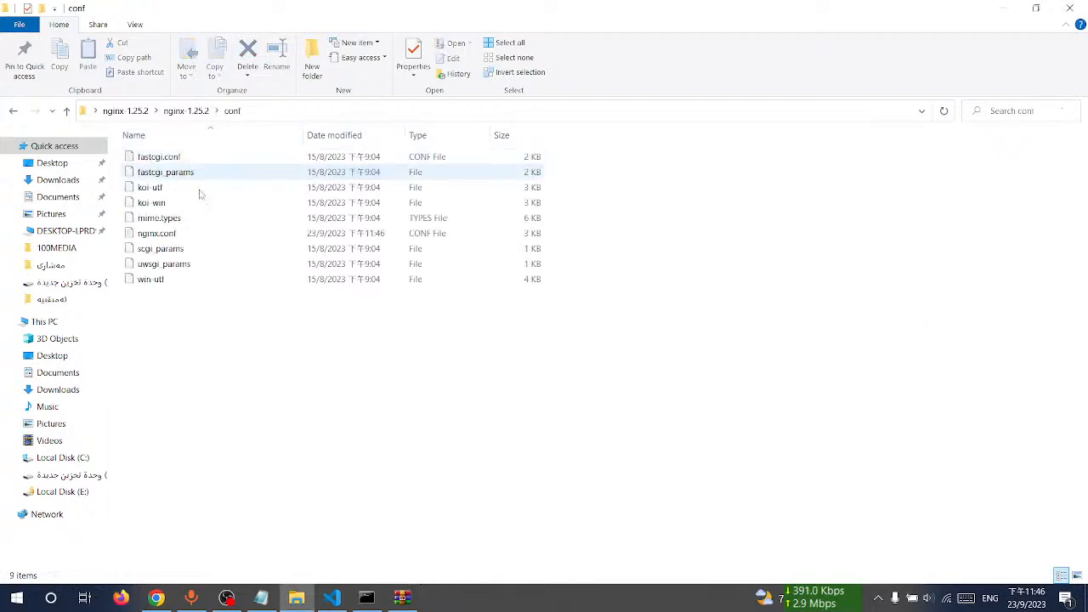
click(402, 598)
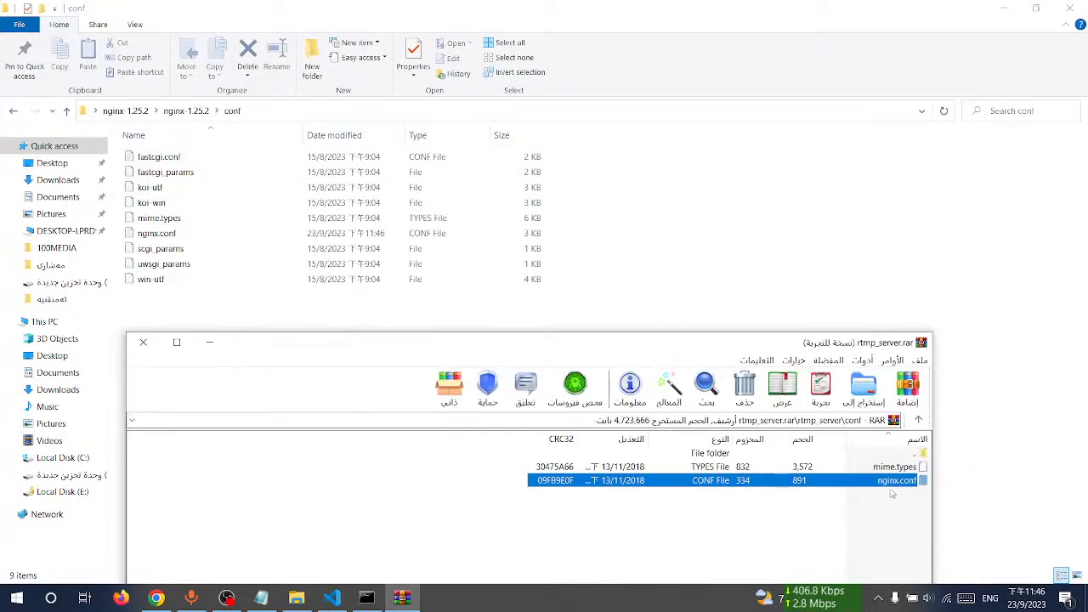
drag(644, 321, 646, 289)
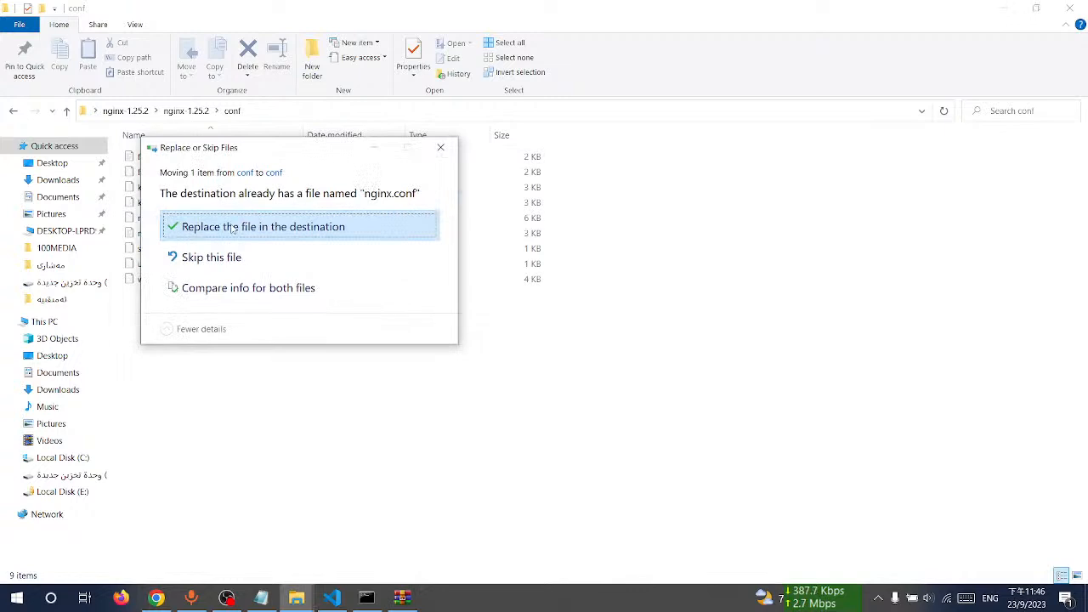
click(290, 228)
Step: Rerun nginx.exe in the command prompt
click(186, 110)
click(366, 598)
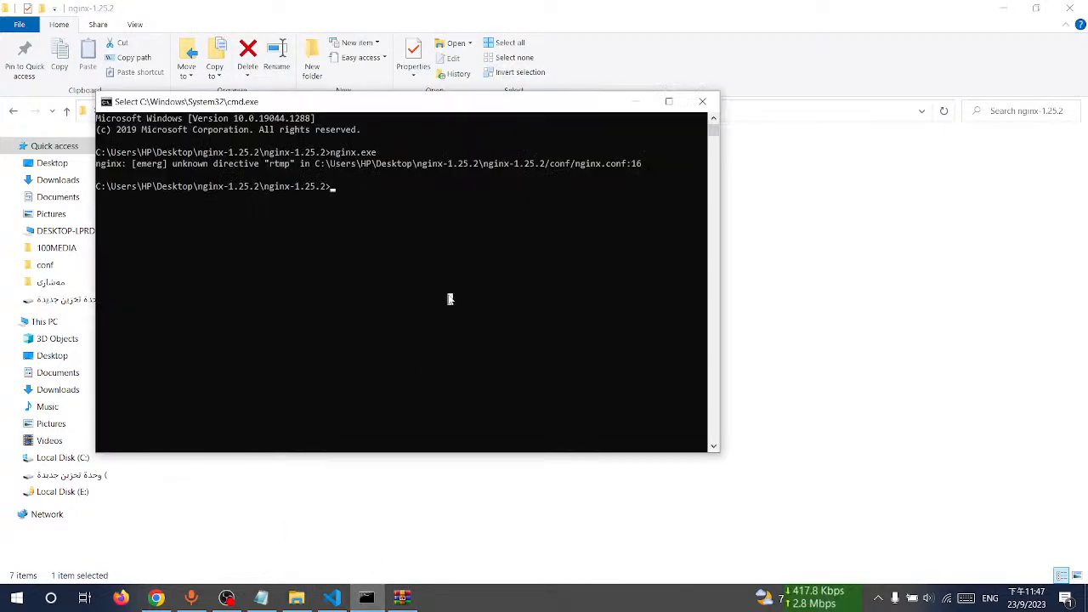
key(Up)
key(Return)
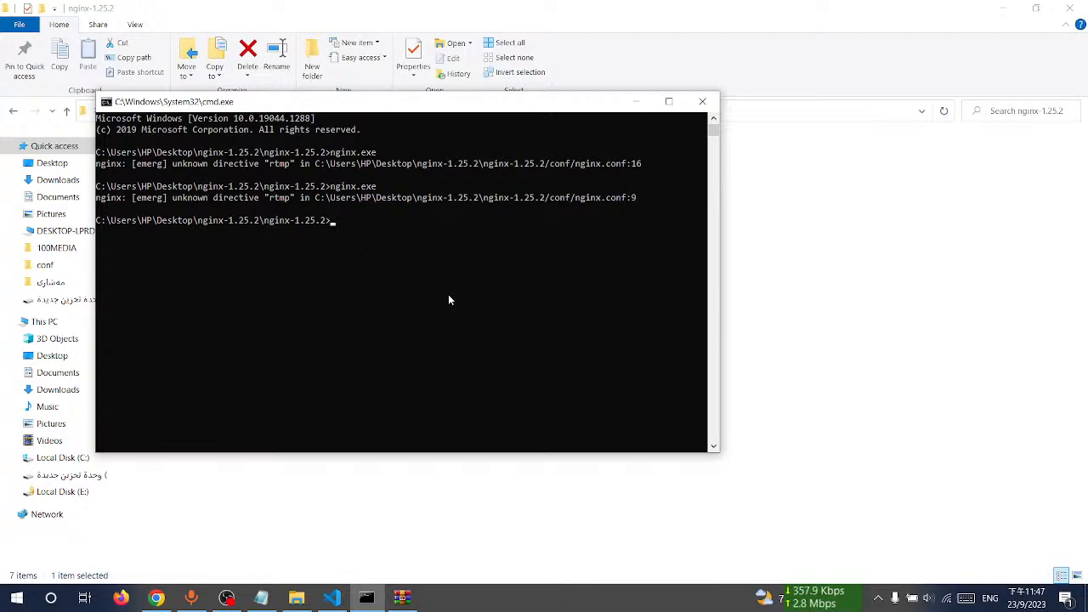
Step: Close the command prompt, the File Explorer window and the WinRAR archive
click(703, 102)
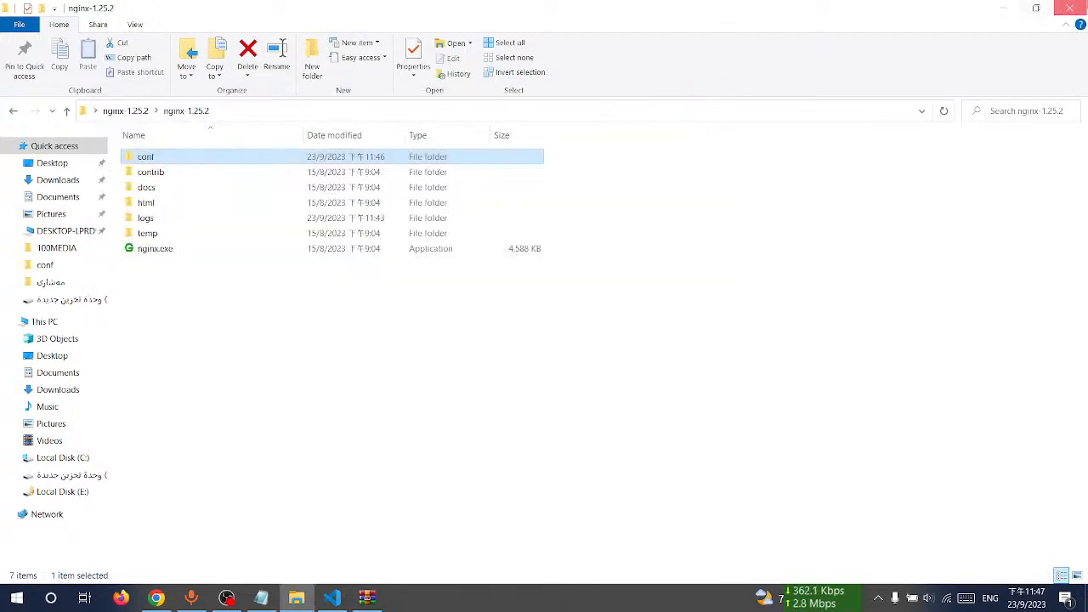
click(1070, 8)
click(1073, 12)
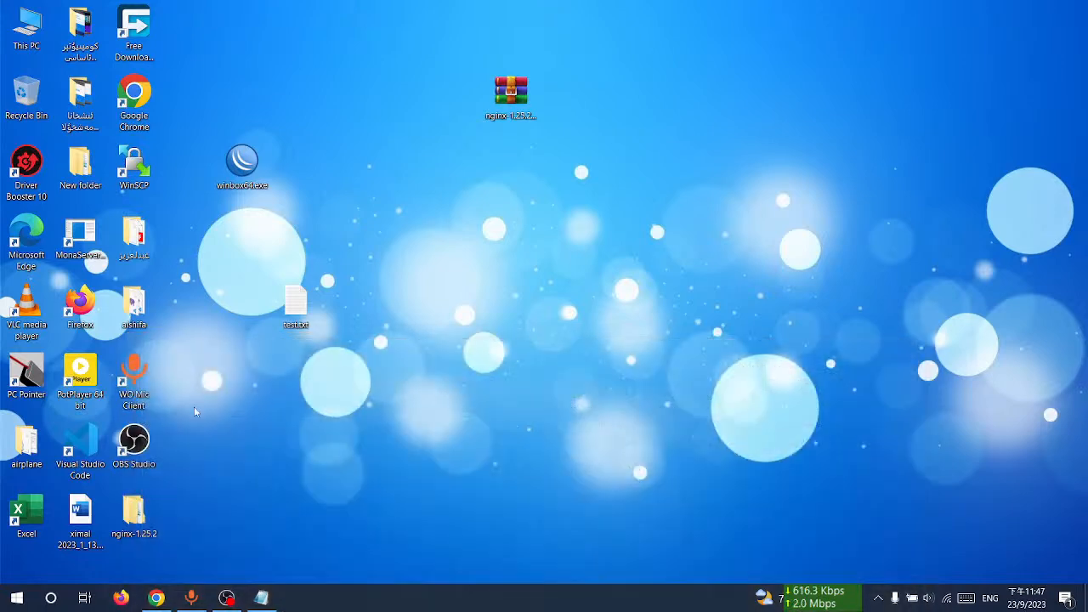
click(143, 342)
Step: Extract rtmp_server.rar on drive D into the D:\rtmp_server folder
double_click(26, 29)
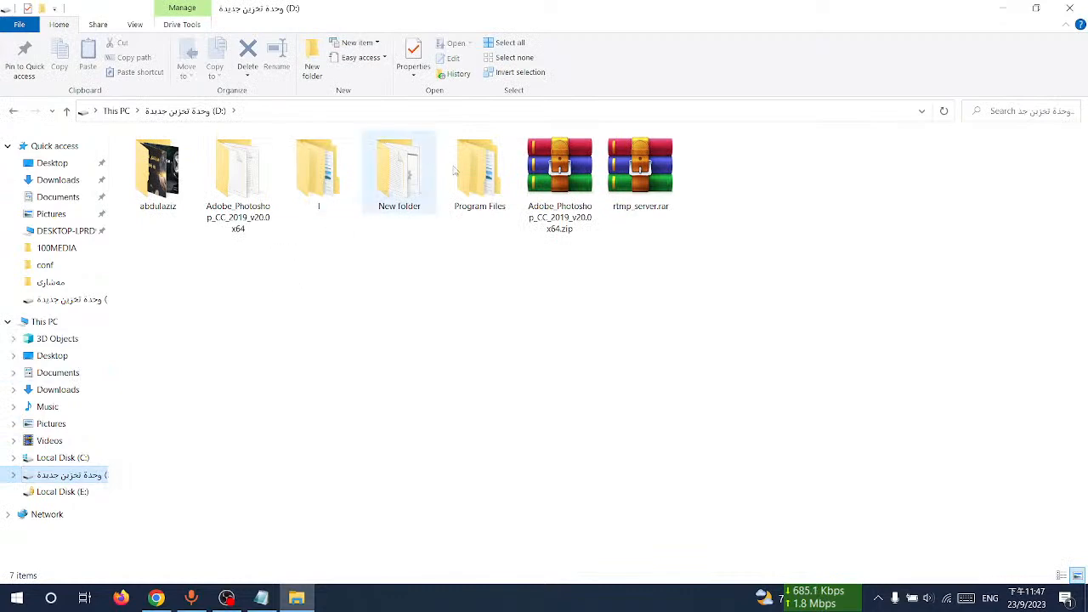
click(640, 174)
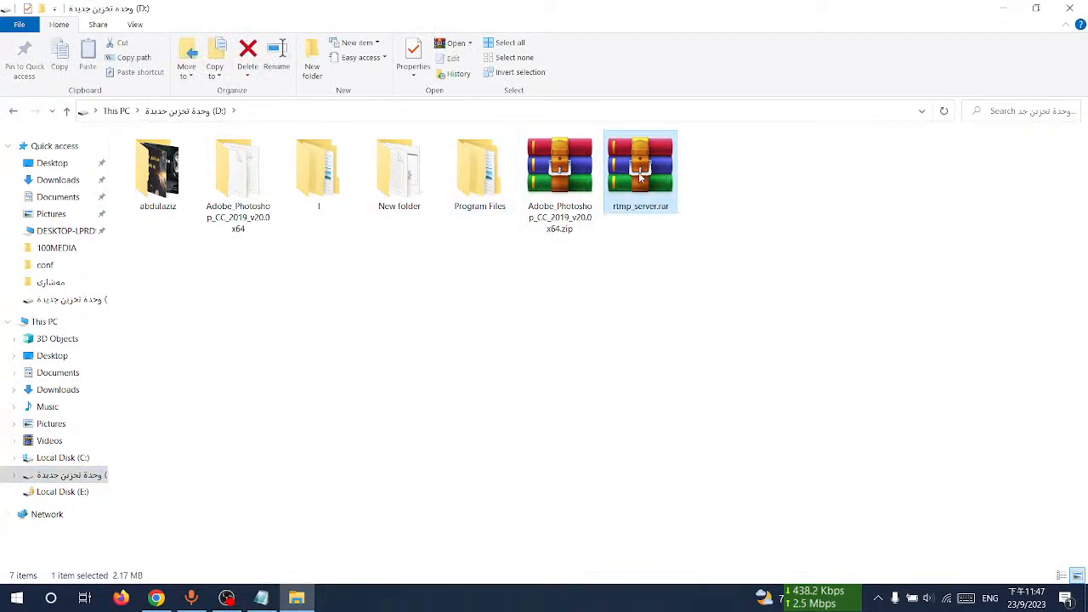
right_click(639, 172)
click(693, 199)
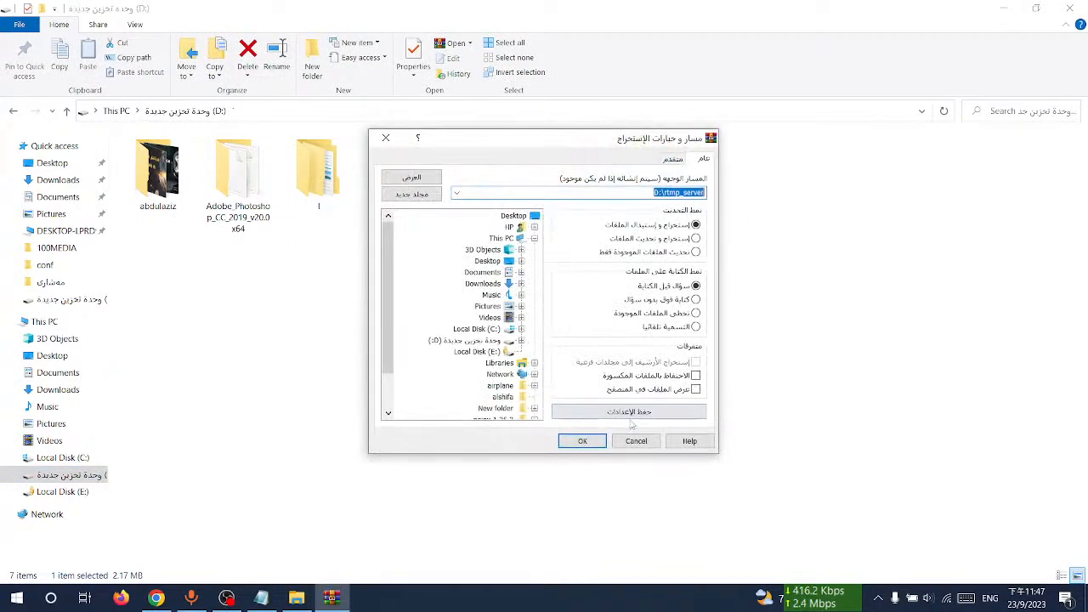
click(593, 442)
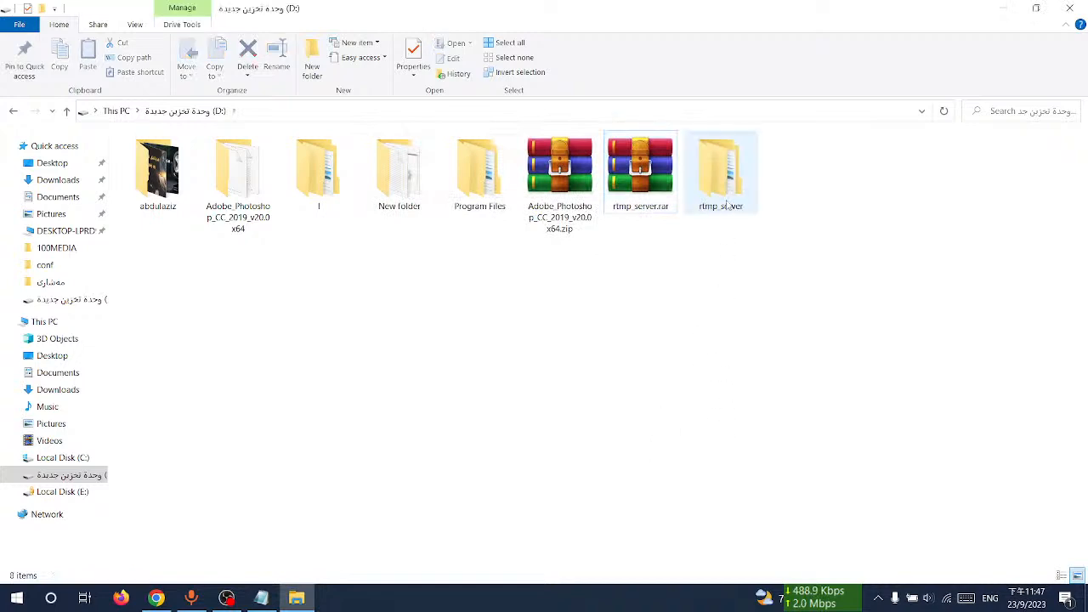
Step: Run nginx.exe from the extracted rtmp_server folder and allow it through Windows Defender Firewall
double_click(727, 208)
double_click(153, 157)
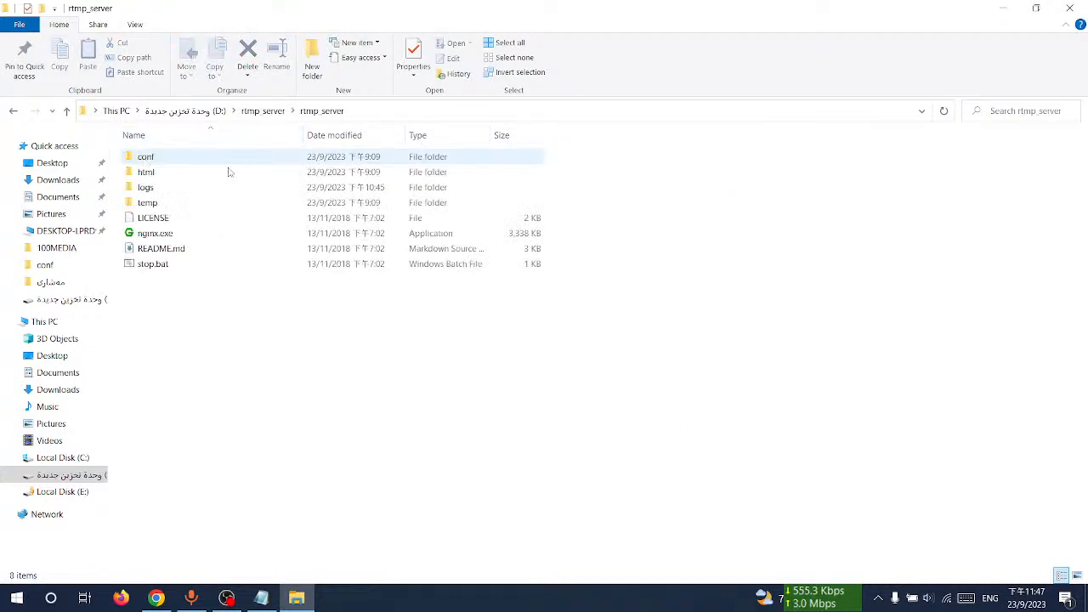
double_click(180, 235)
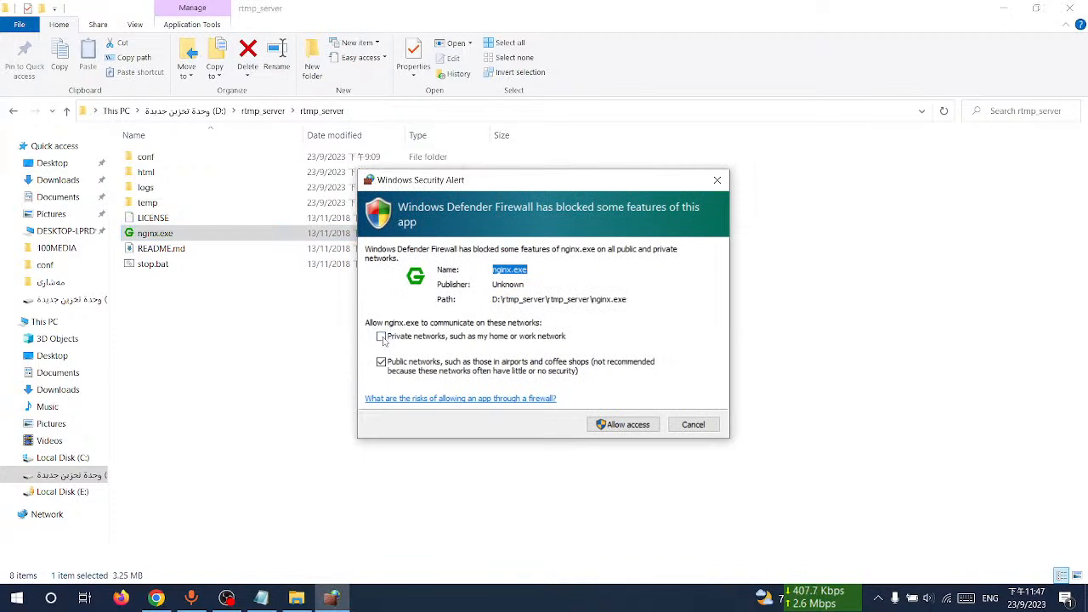
click(630, 425)
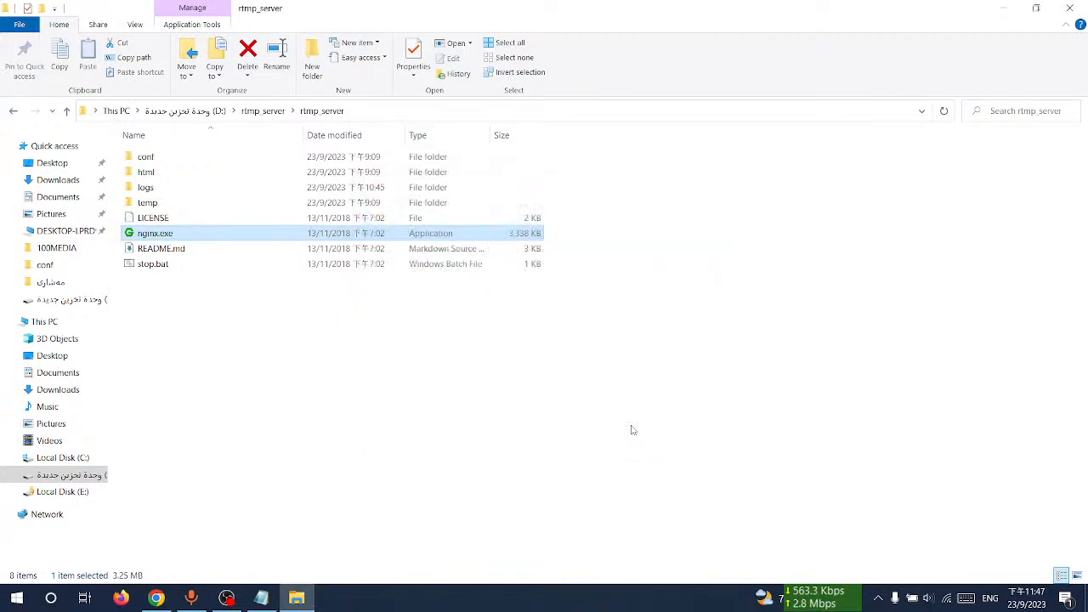
click(361, 393)
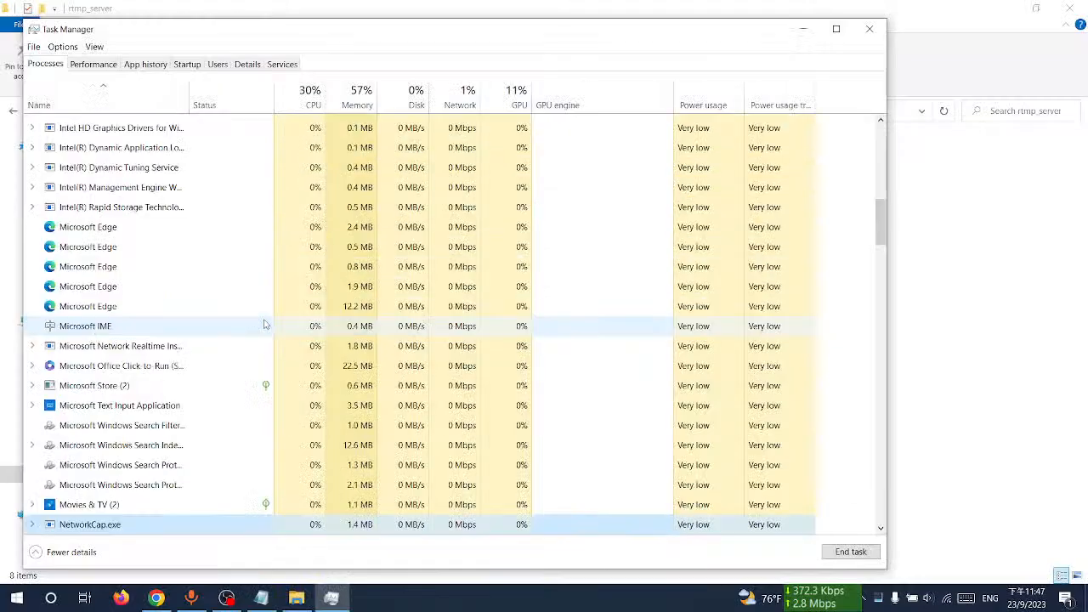
Step: Check the Task Manager process list for nginx.exe, then close Task Manager
scroll(246, 345, down, 2)
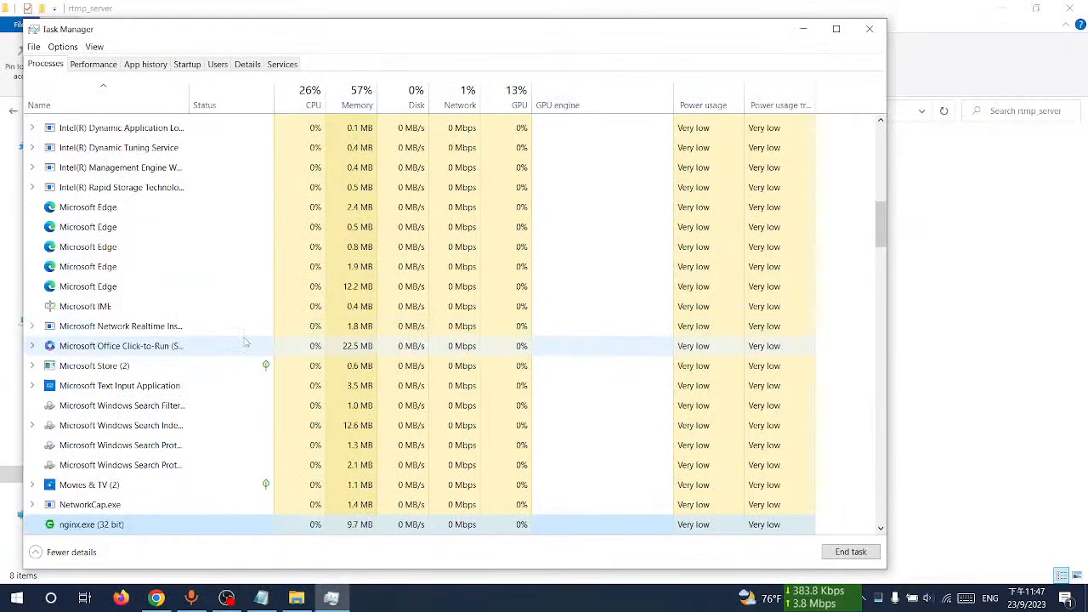
scroll(170, 476, up, 10)
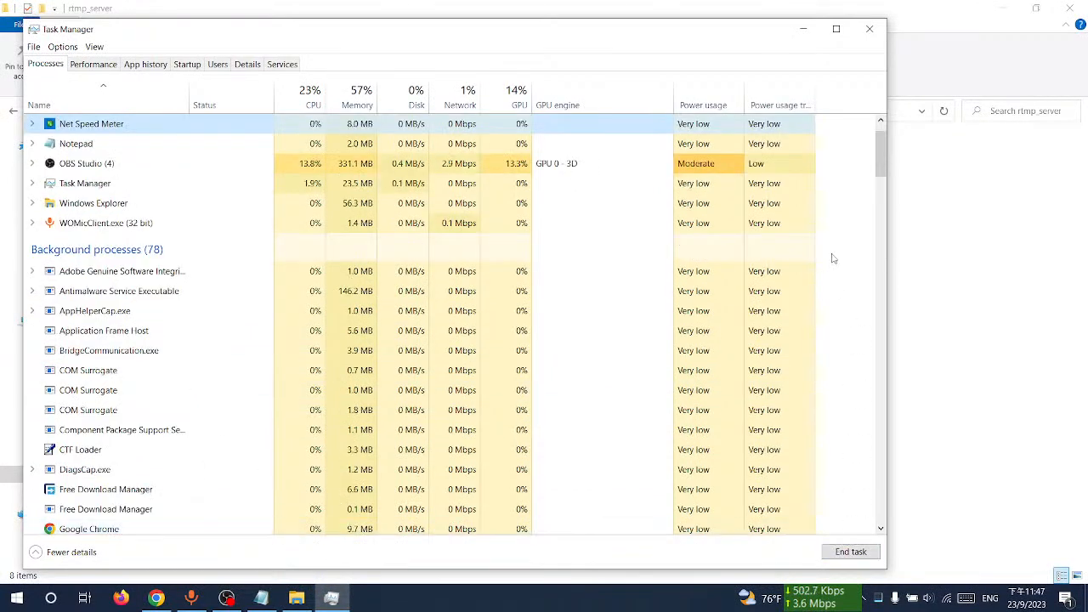
click(870, 29)
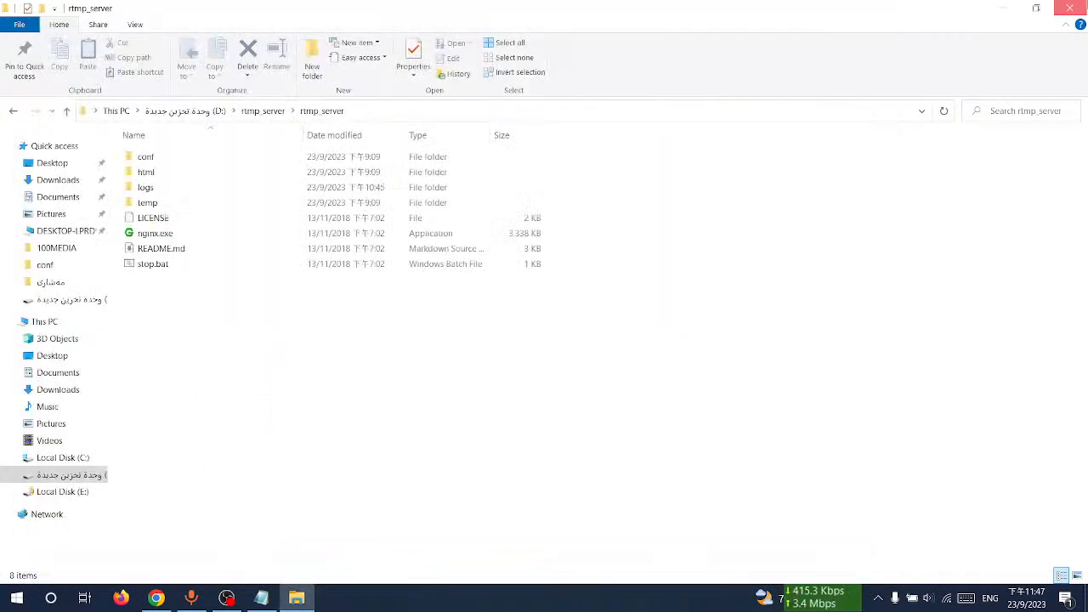
Step: Close File Explorer and switch to OBS Studio
click(1070, 8)
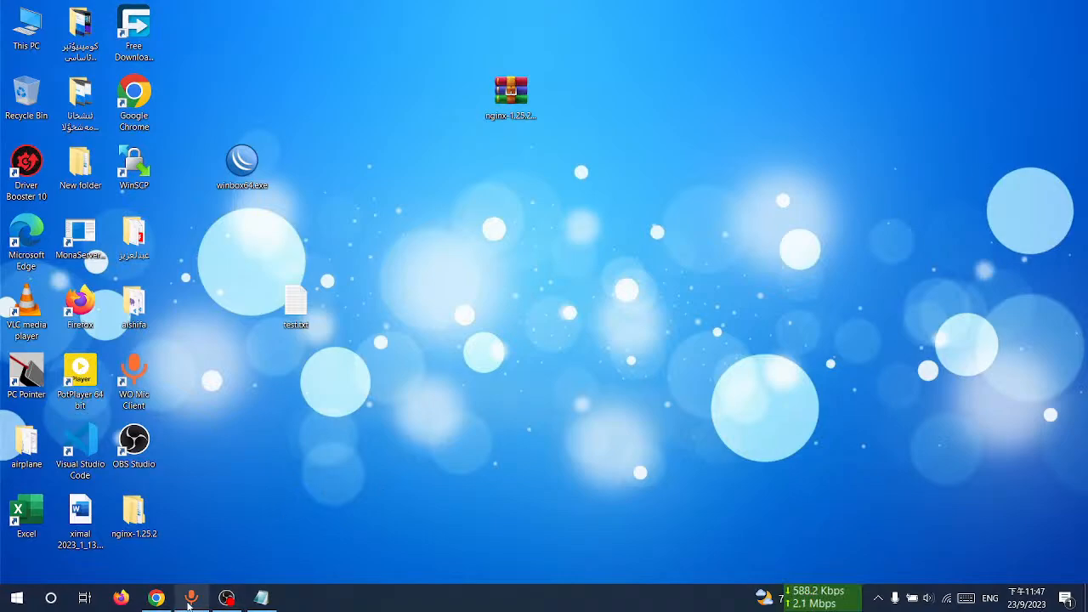
click(226, 598)
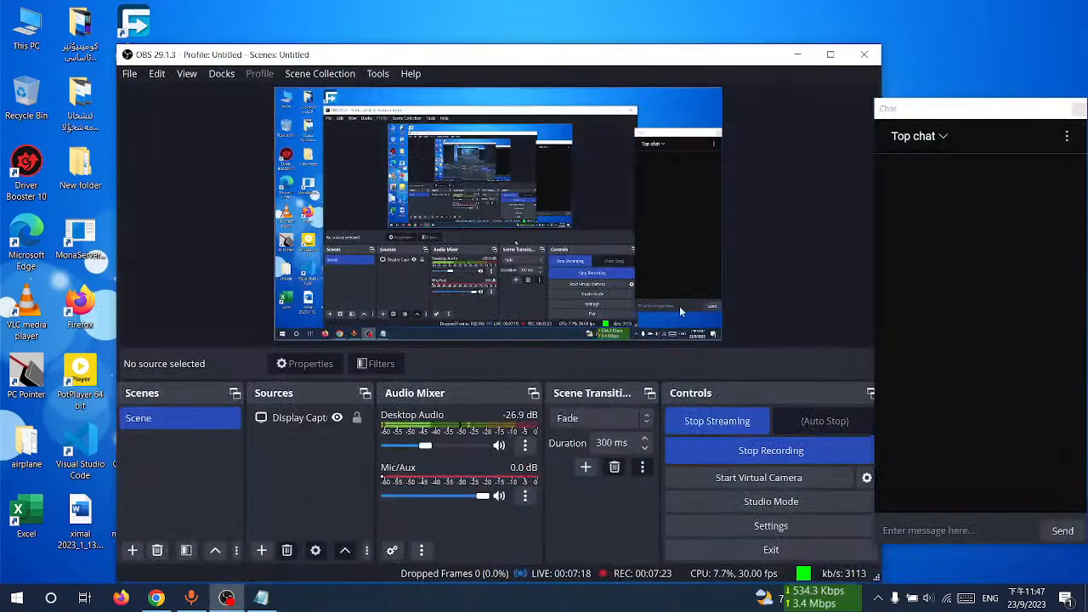
click(831, 54)
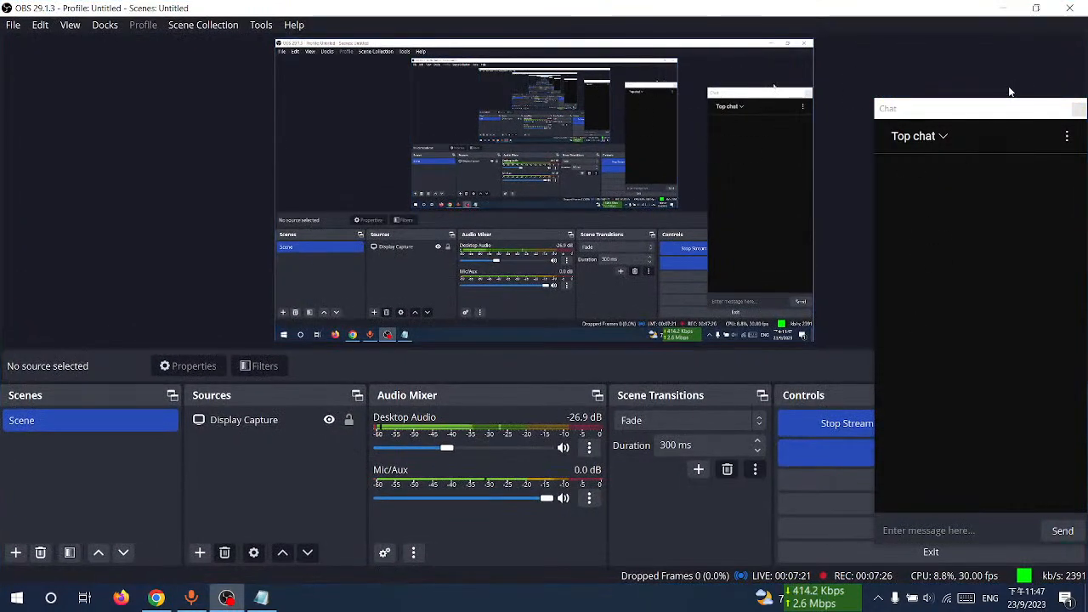
drag(981, 109, 943, 36)
click(1005, 9)
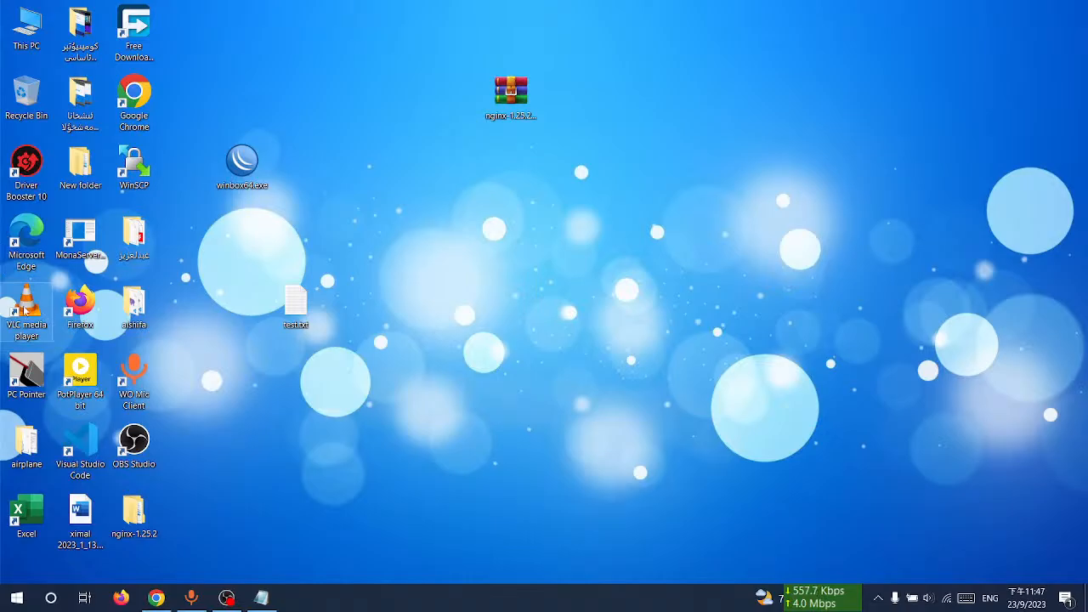
double_click(46, 294)
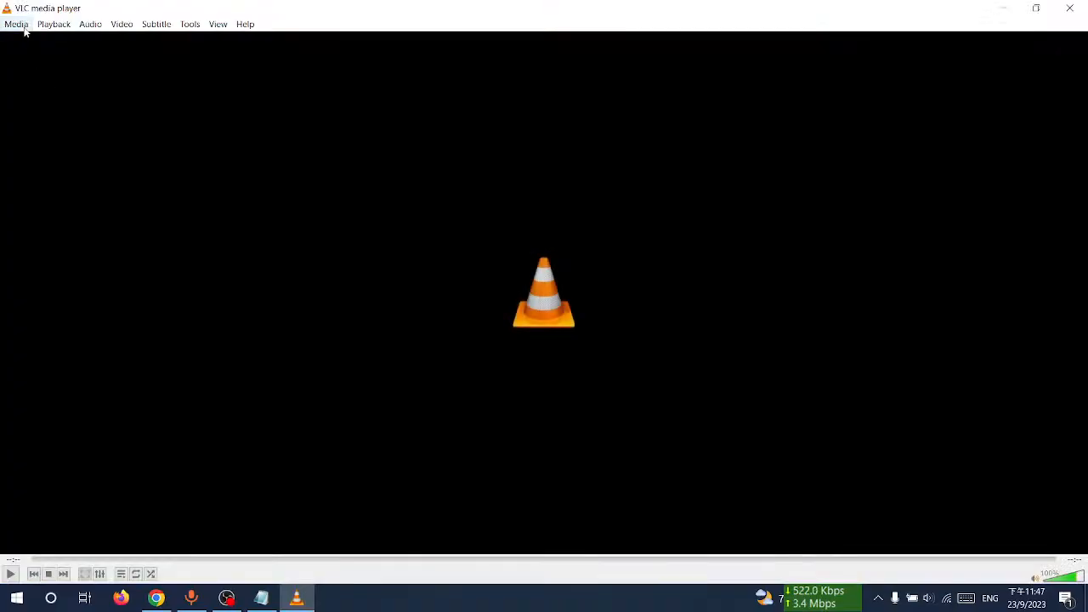
click(25, 29)
click(63, 98)
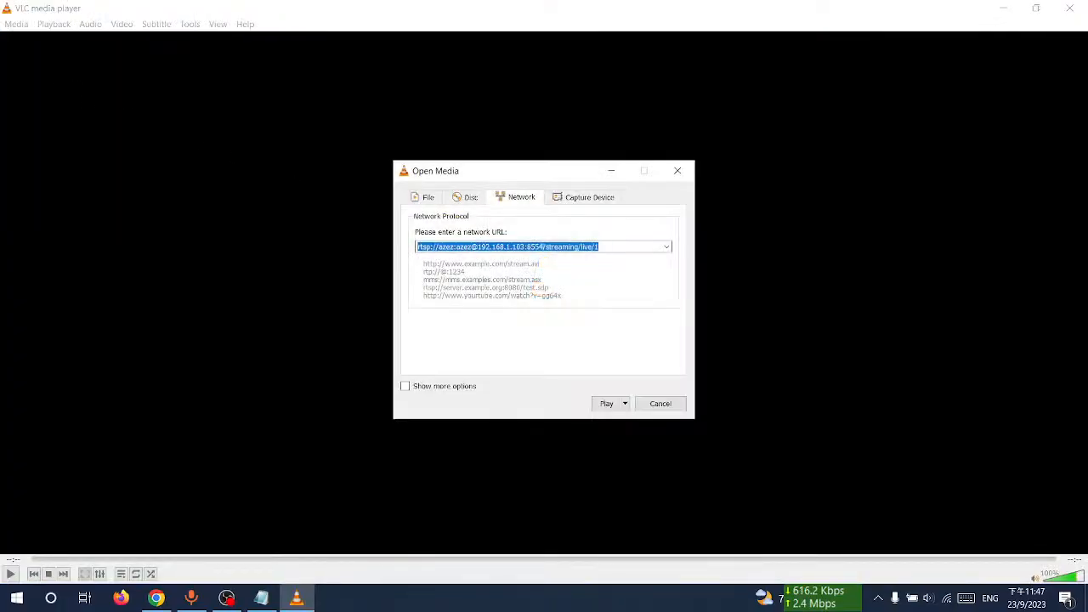
click(541, 246)
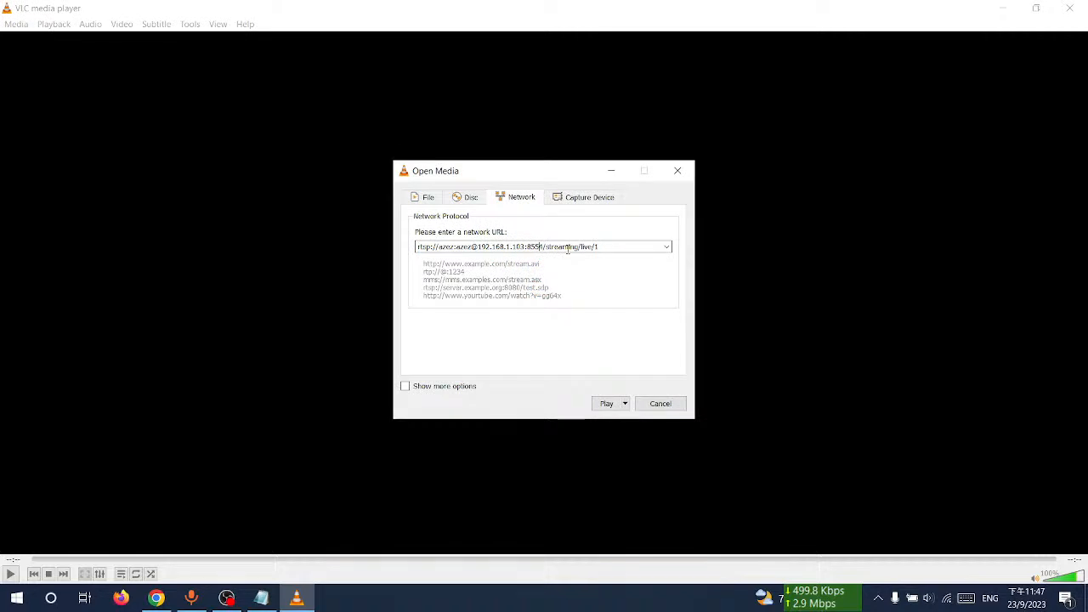
triple_click(432, 247)
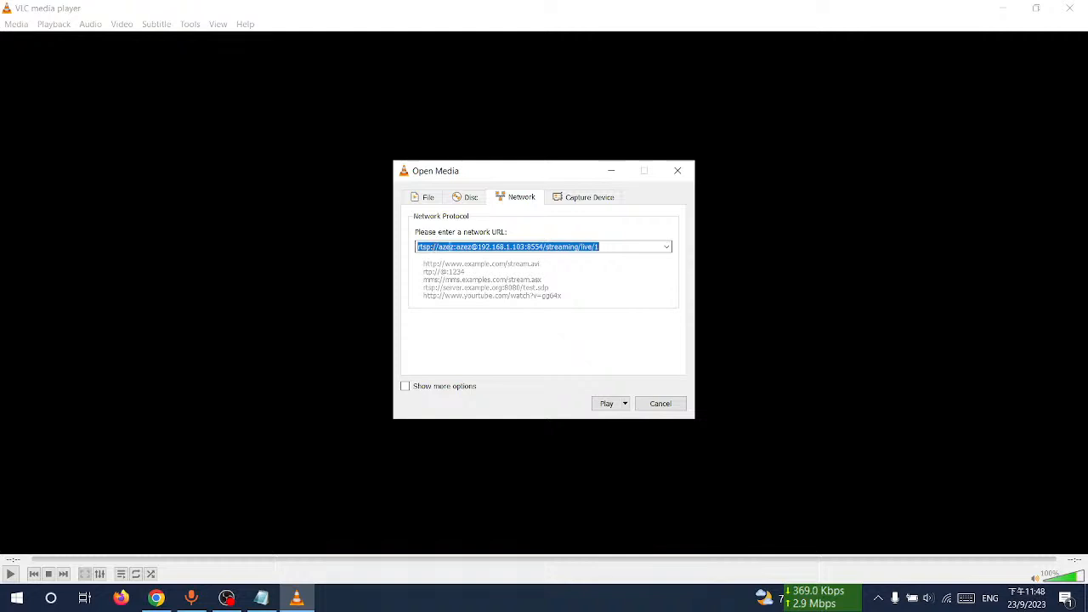
click(667, 248)
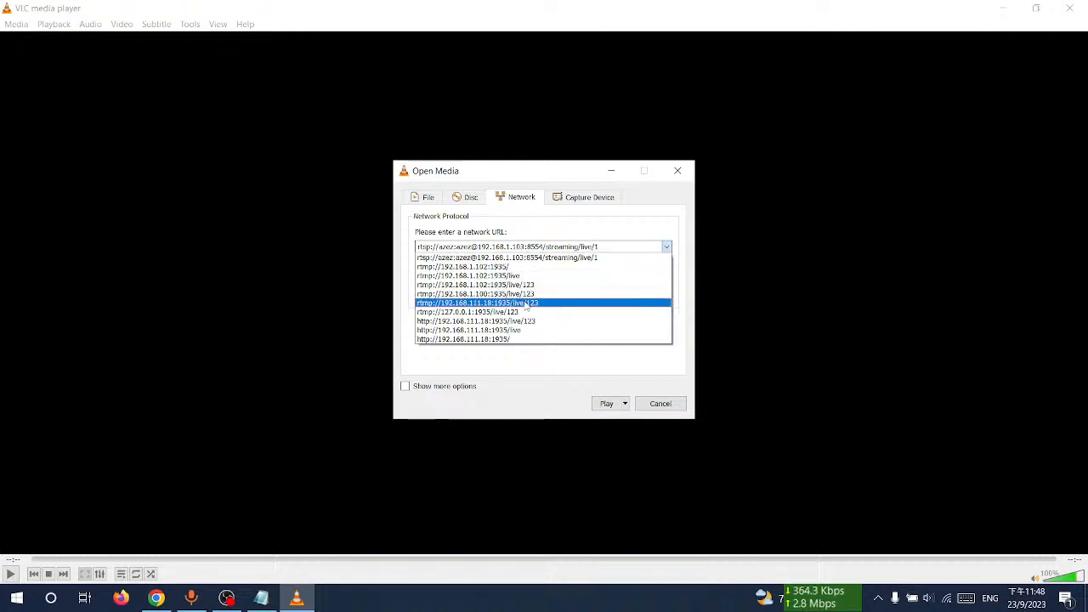
click(509, 373)
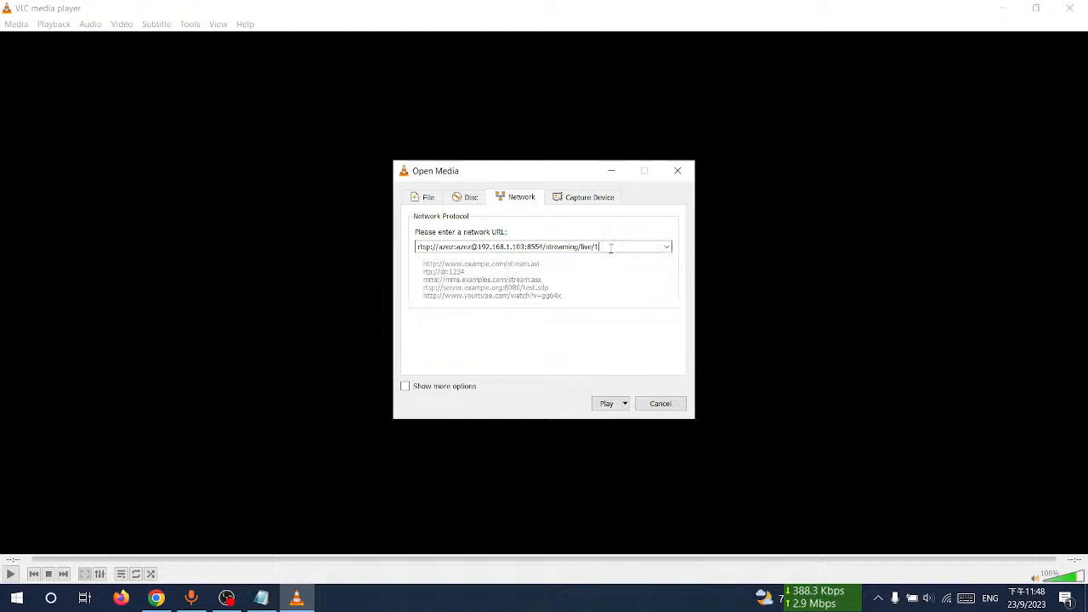
drag(608, 248, 413, 249)
click(662, 404)
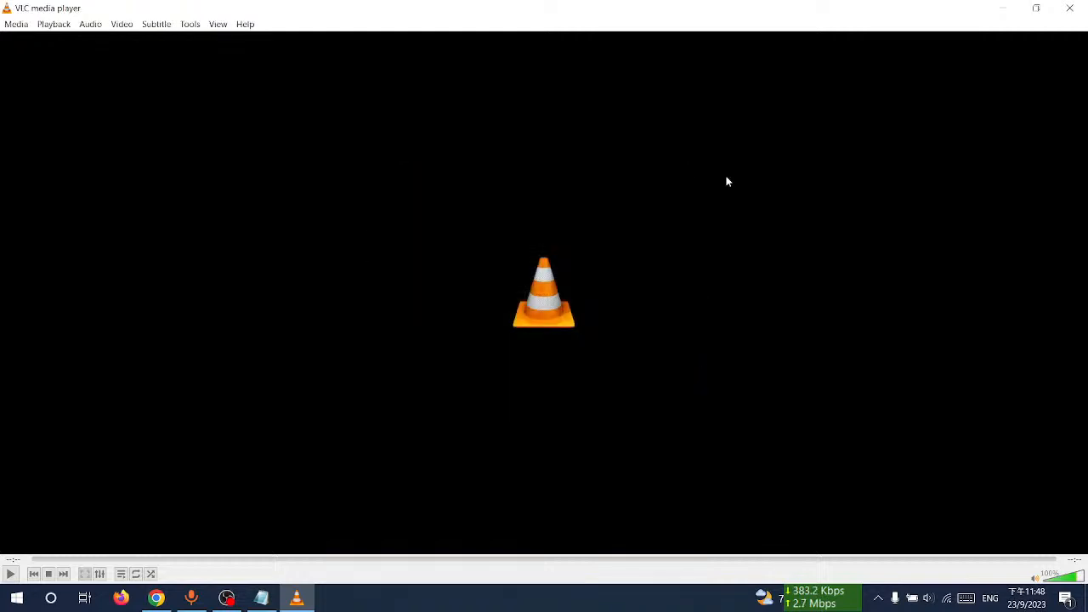
Step: Switch back to OBS Studio and try to stop the current stream
click(1004, 8)
click(227, 598)
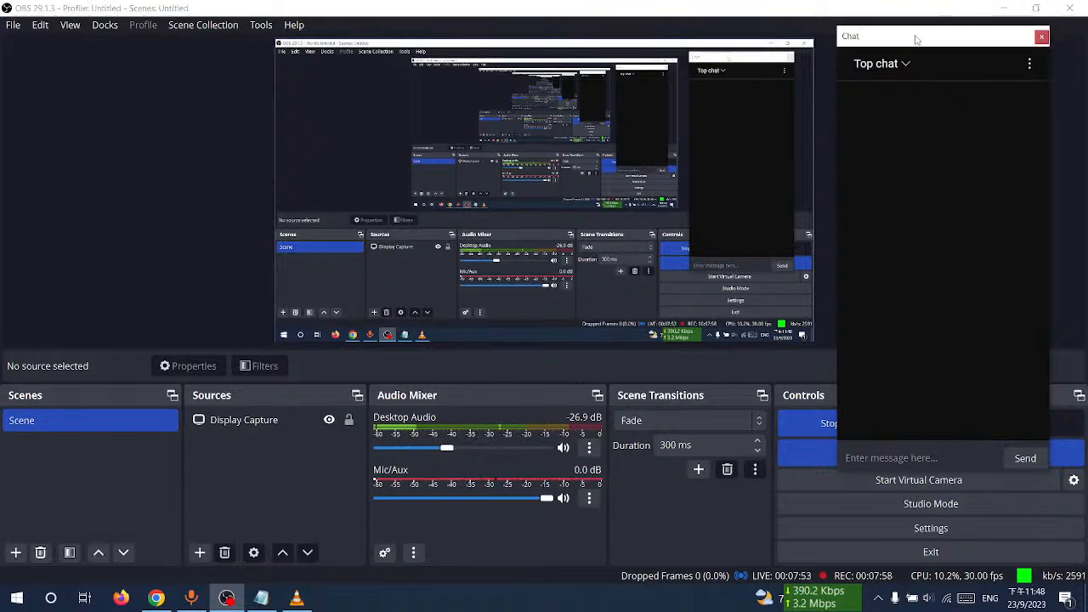
drag(917, 39, 436, 95)
click(885, 425)
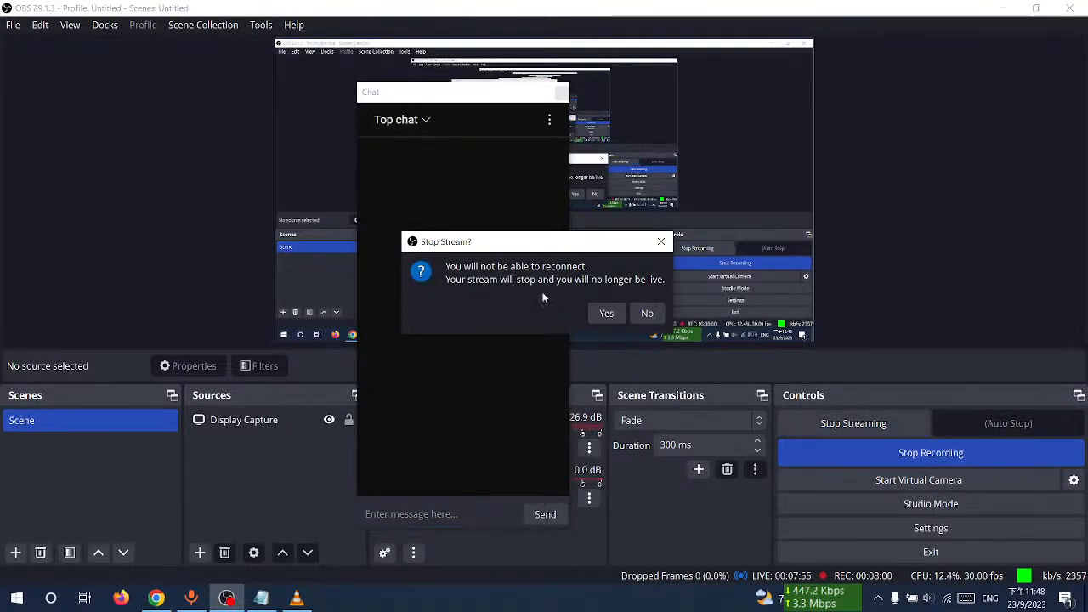
Step: Switch to YouTube Studio in Chrome and end the live stream
click(187, 600)
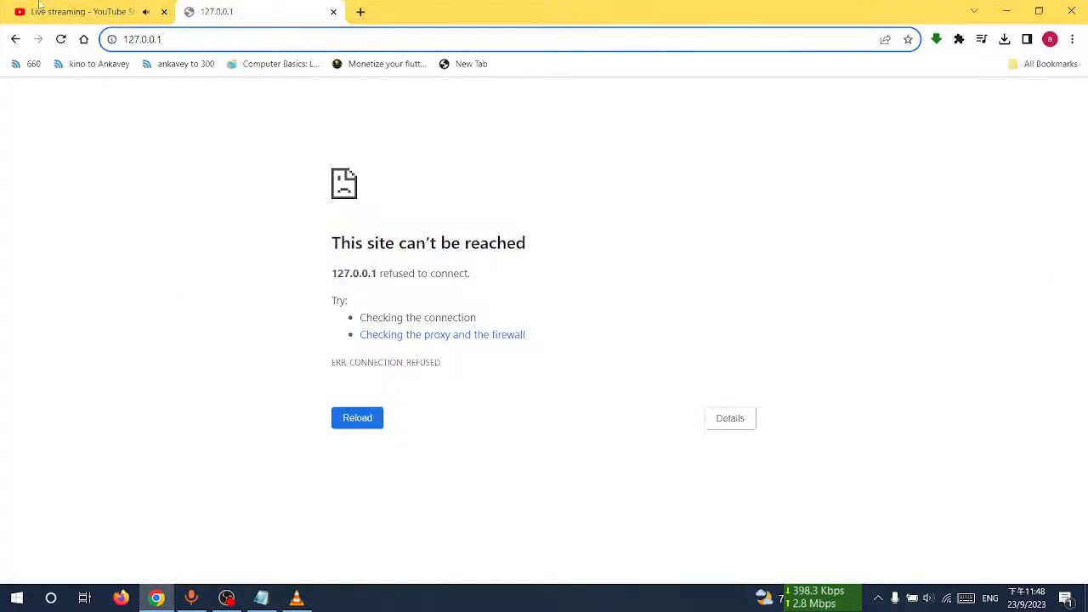
click(39, 7)
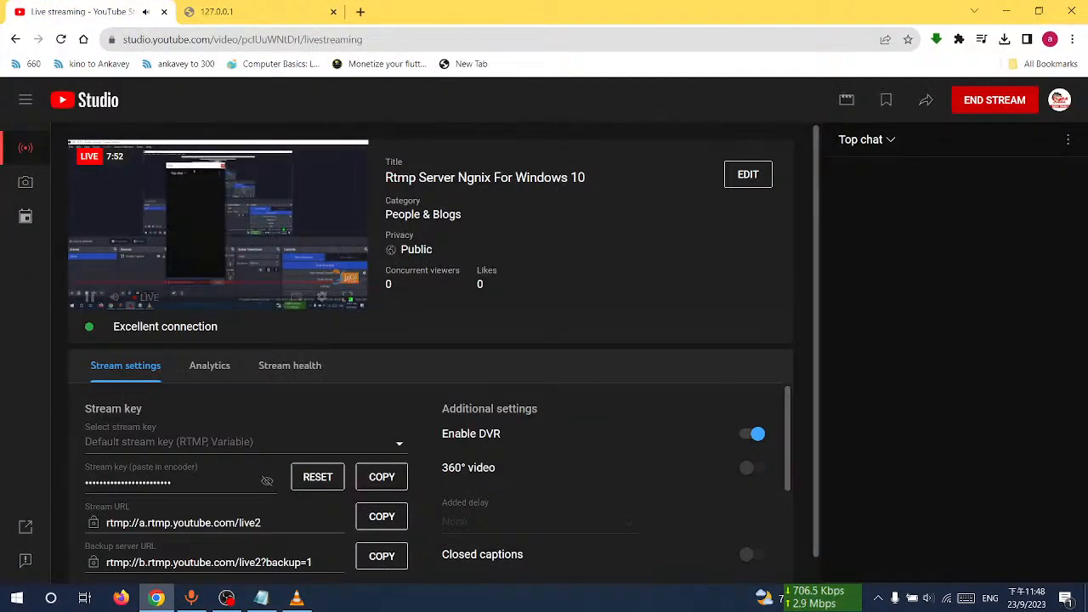
click(985, 102)
click(671, 387)
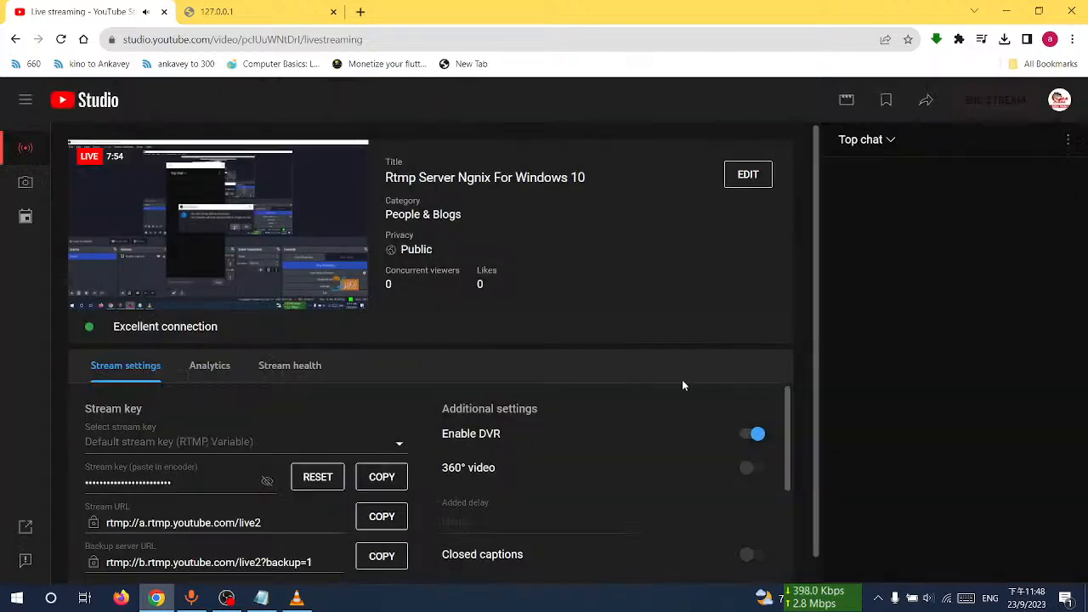